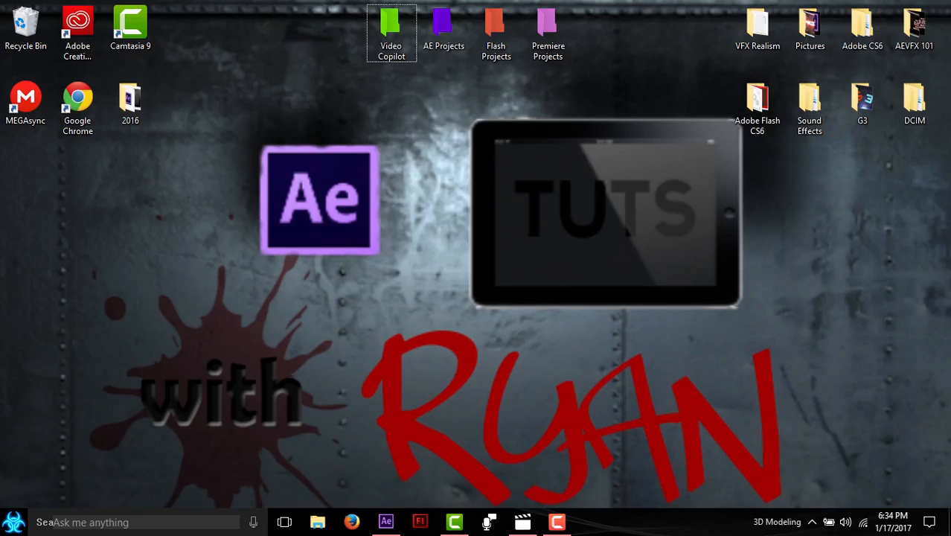
Switch to After Effects, create a composition from the IMG_6765.MOV footage and rename its layer Main Footage.
click(385, 522)
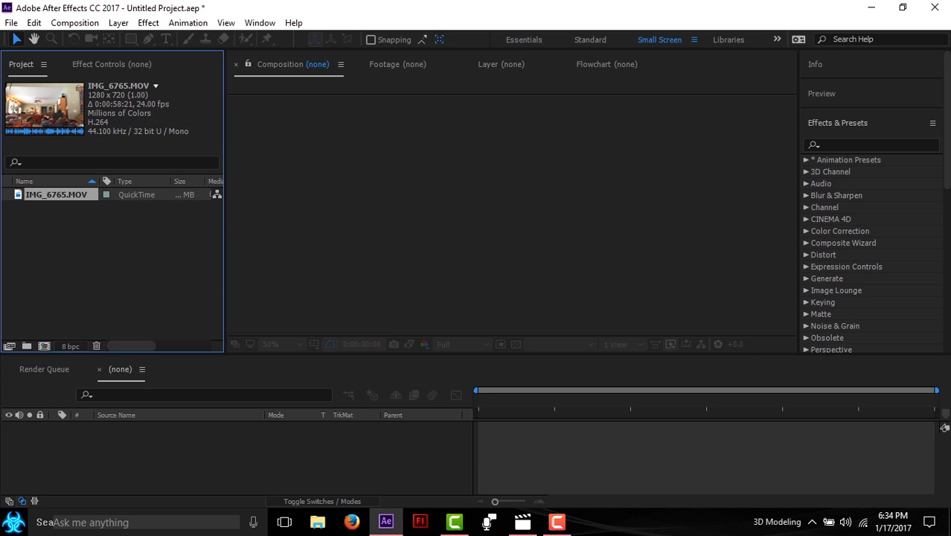
drag(56, 194, 44, 346)
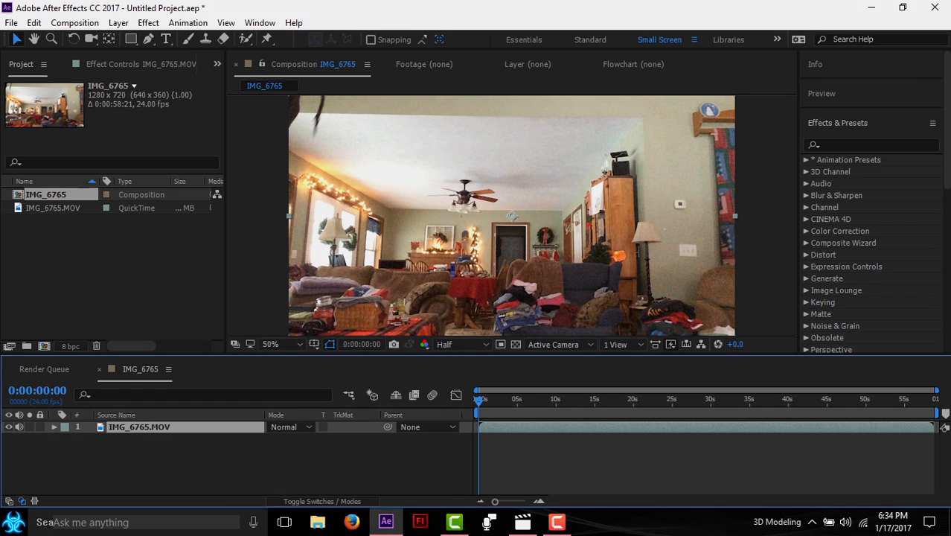
key(Return)
text(Ma)
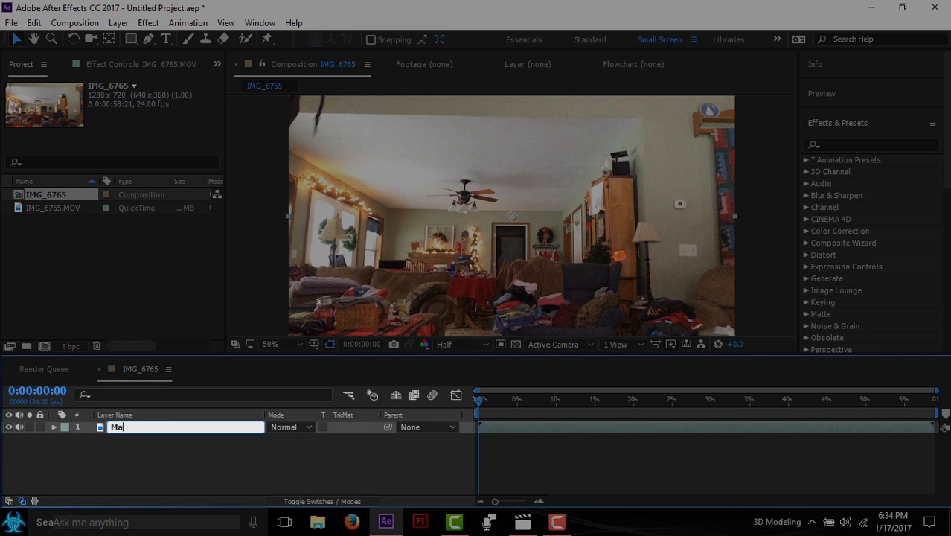
text(in Footage)
key(Return)
Duplicate the Main Footage layer, move the time to 0:00:08:15 and name the upper copy Main Footage.
key(ctrl+d)
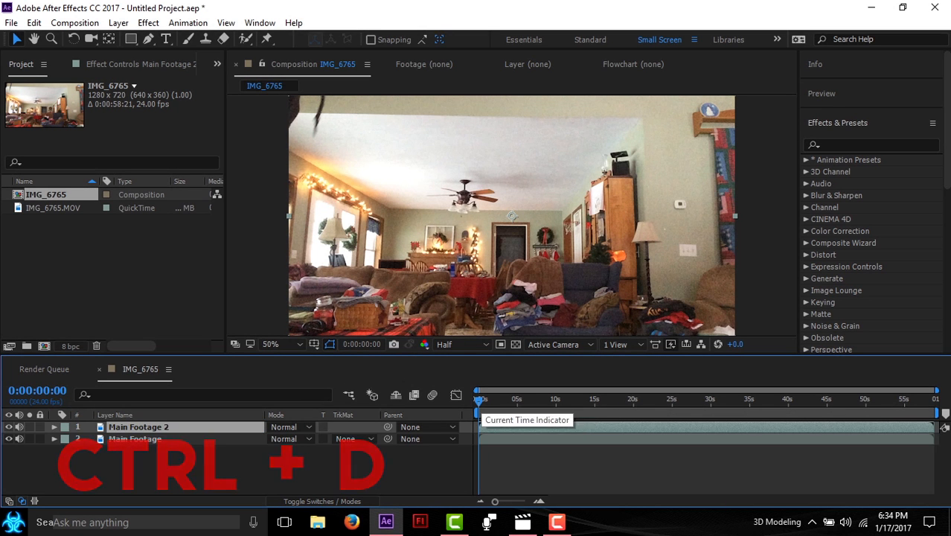
drag(479, 402, 545, 402)
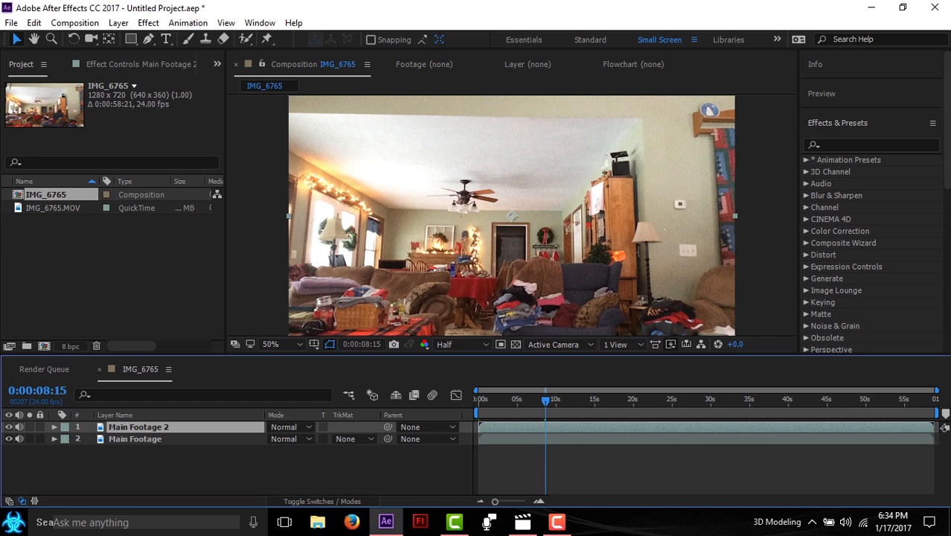
key(Return)
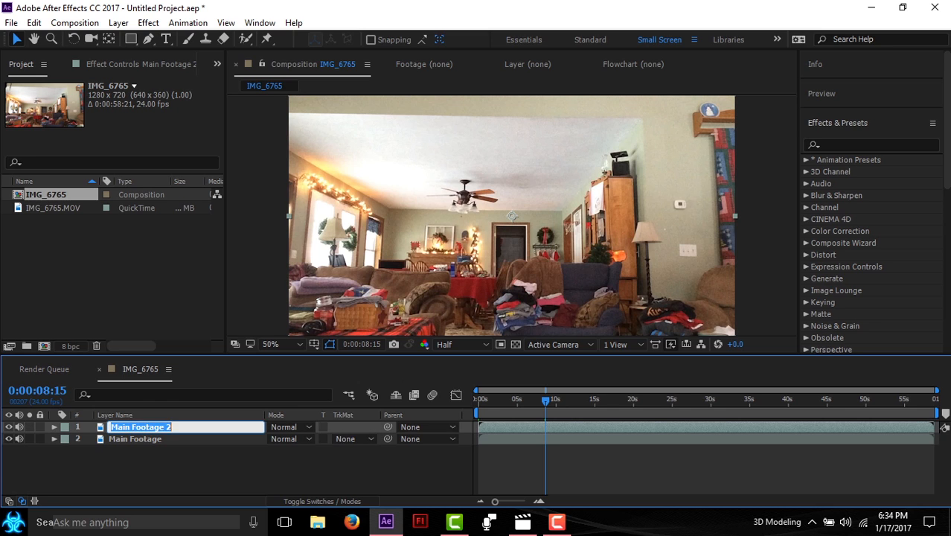
key(Return)
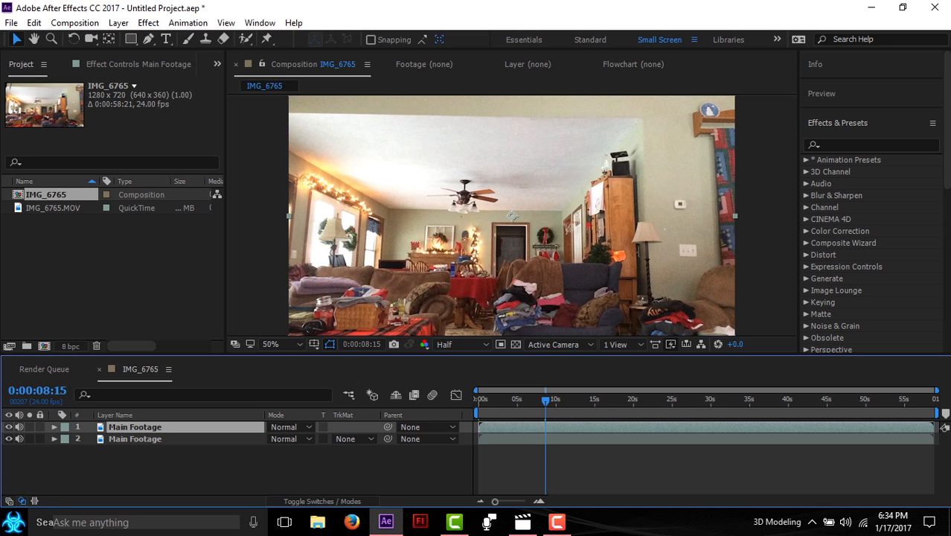
Rename the lower footage layer as Clean Plate.
key(ctrl+shift+a)
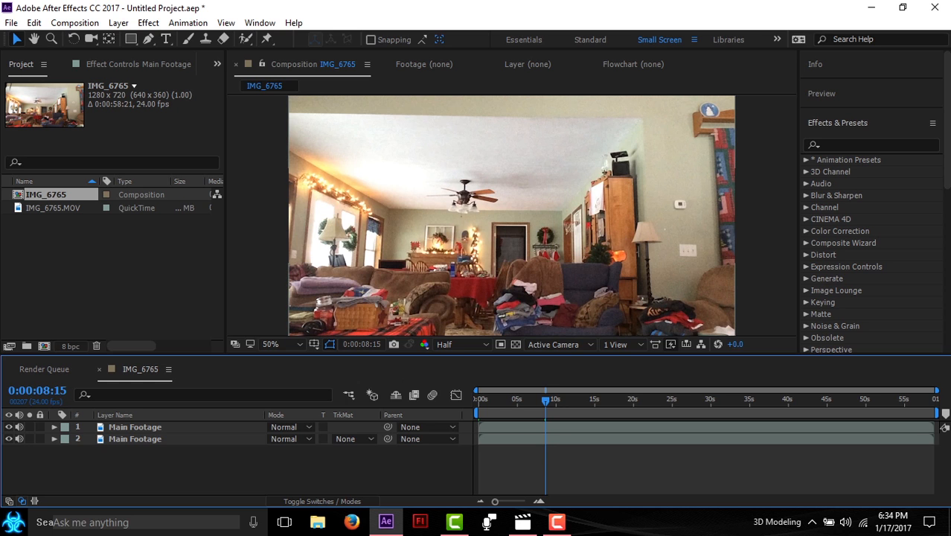
click(135, 439)
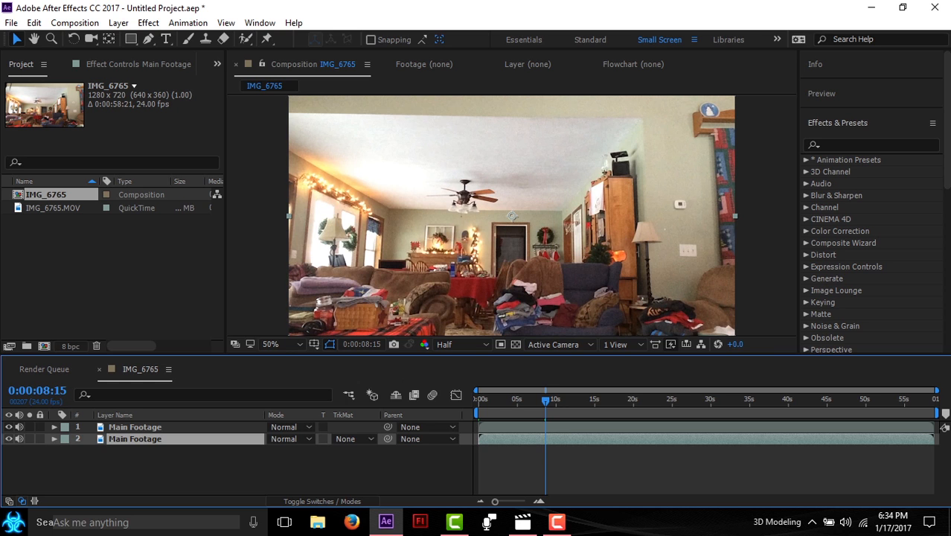
key(Return)
text(Clean)
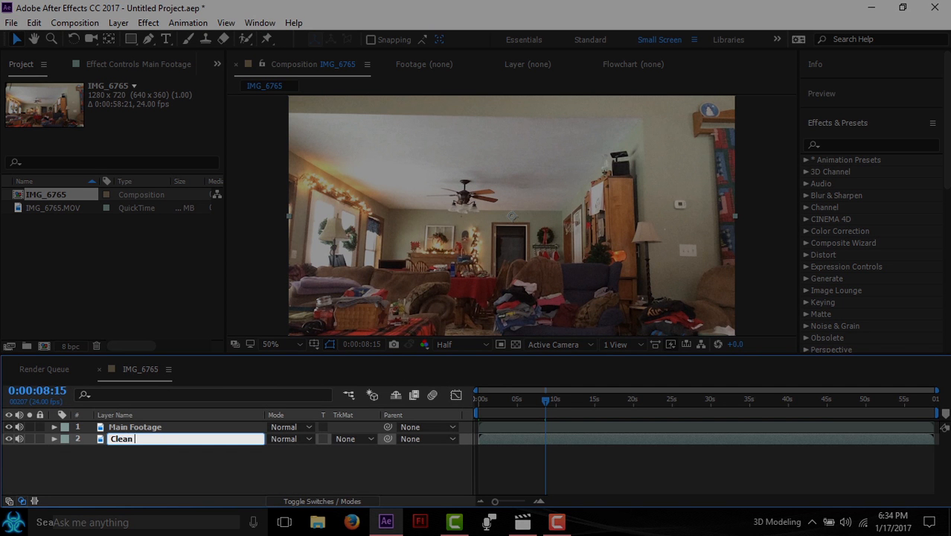
text( Plate)
key(Return)
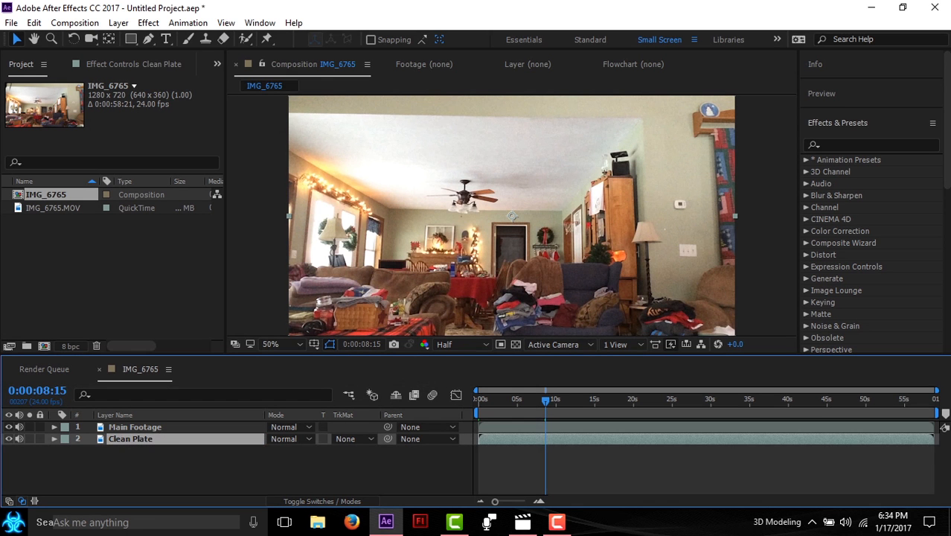
Start the work area at 0:00:16:20 and trim the composition to it.
click(135, 427)
drag(546, 400, 609, 401)
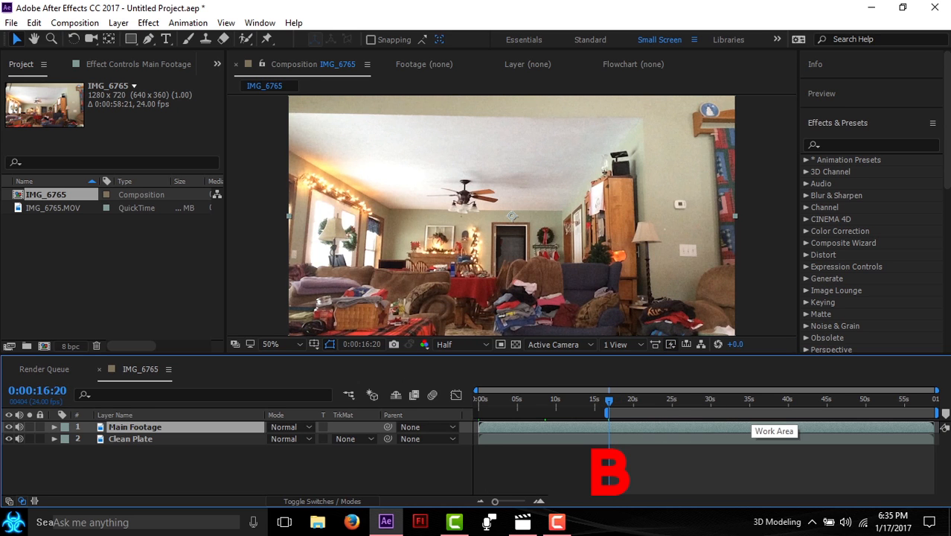
right_click(768, 414)
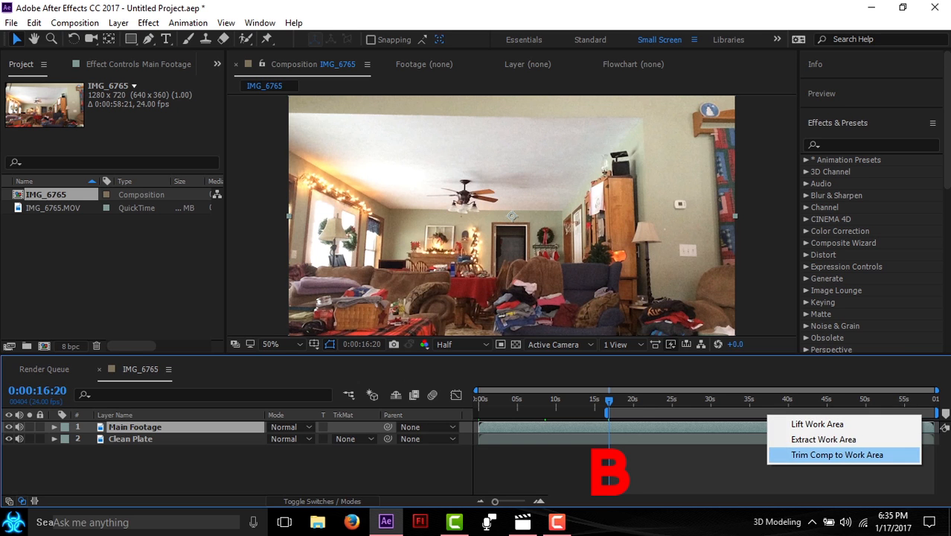
click(836, 454)
At 0:00:26:12, duplicate the Main Footage layer and rename the copy as Mask.
drag(478, 401, 582, 402)
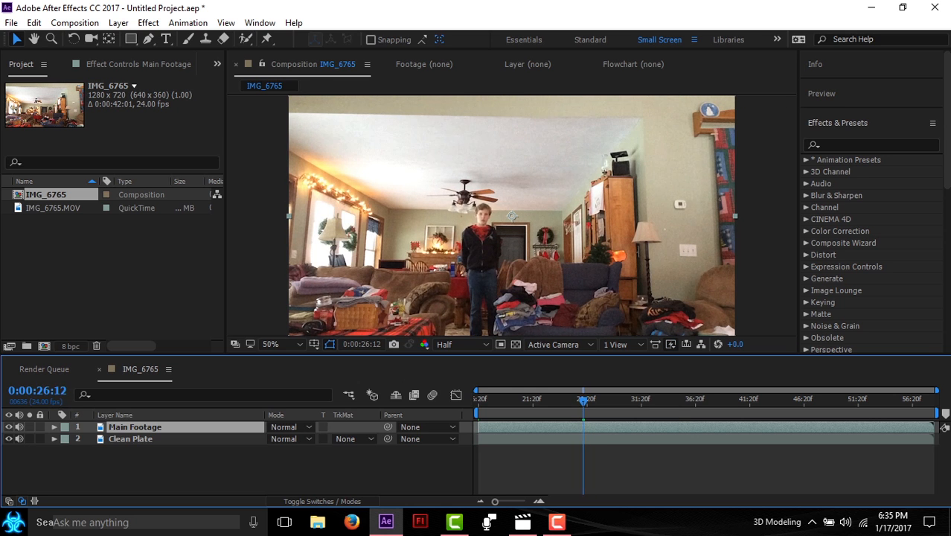
key(ctrl+d)
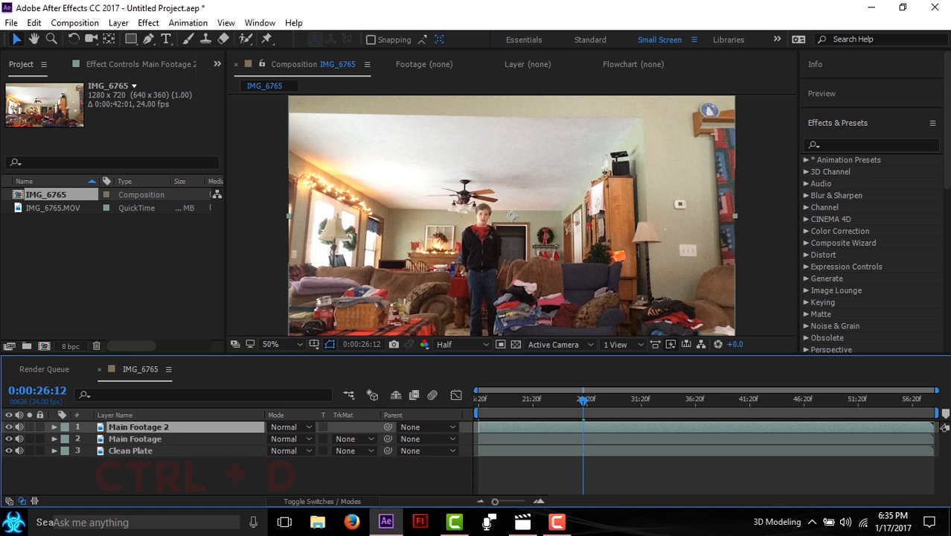
key(Return)
text(Mask)
key(Return)
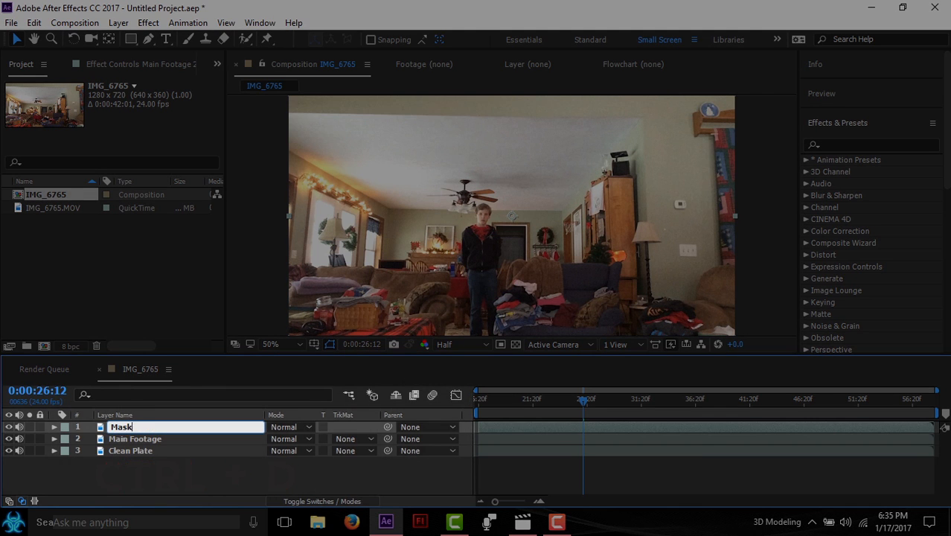
Zoom the composition to 100% and draw a closed Pen tool mask around the standing person on the Mask layer.
key(g)
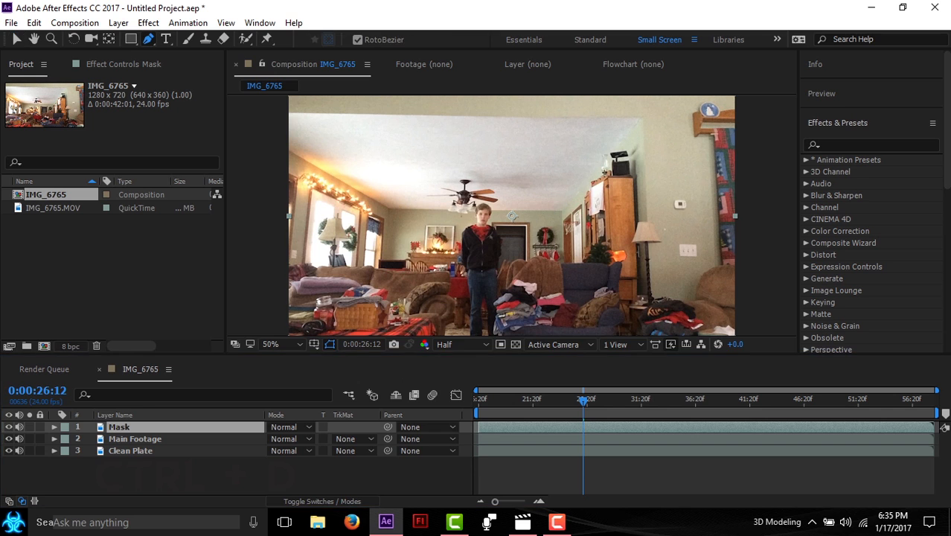
click(283, 344)
click(287, 235)
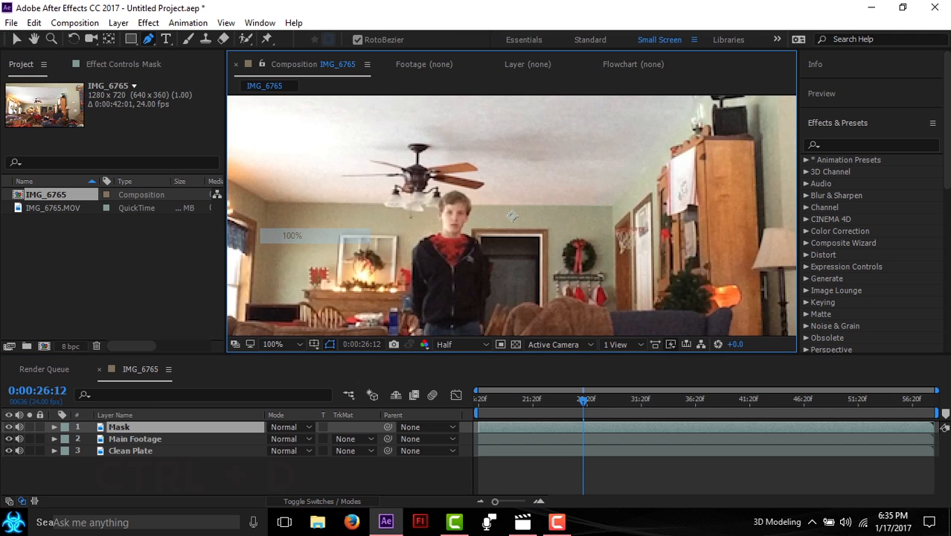
drag(516, 207, 553, 171)
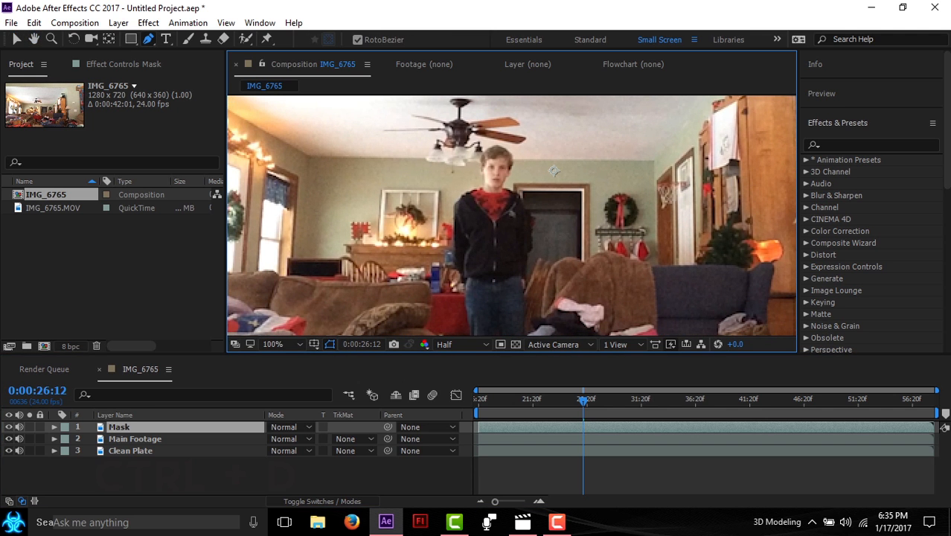
key(Return)
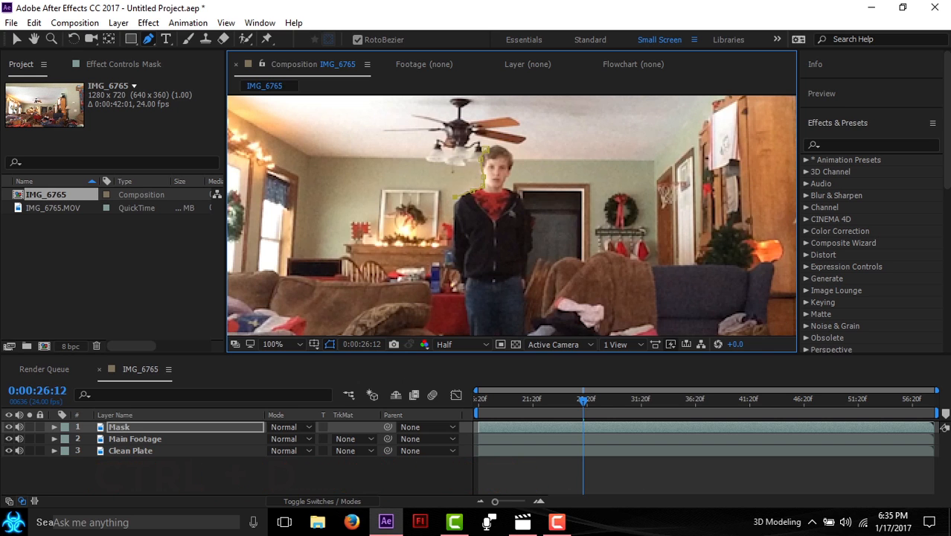
drag(456, 197, 455, 200)
click(455, 215)
click(453, 238)
click(454, 262)
click(457, 276)
click(464, 295)
click(457, 230)
mouse_move(463, 295)
mouse_down()
mouse_move(453, 199)
mouse_move(451, 206)
mouse_up()
click(481, 209)
click(486, 229)
click(504, 220)
click(506, 167)
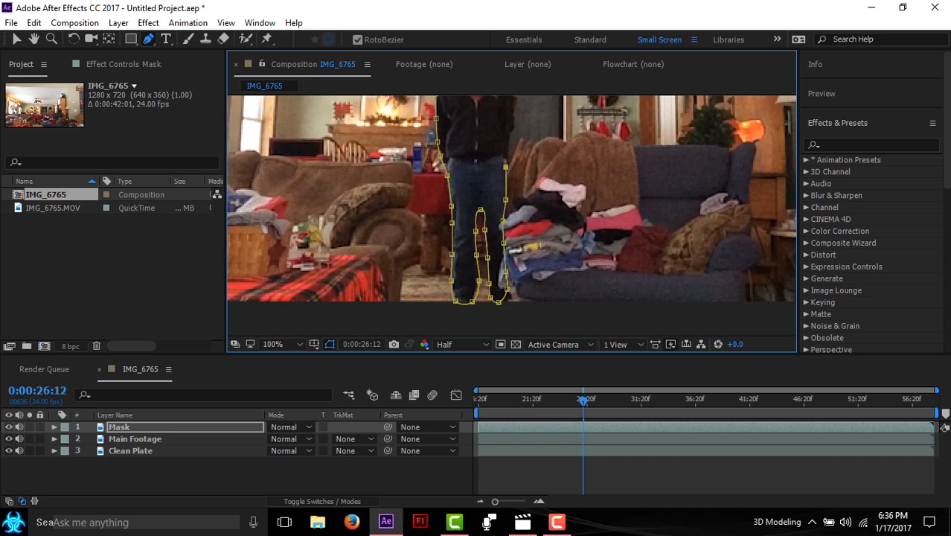
drag(506, 167, 515, 231)
click(518, 153)
click(496, 131)
drag(500, 134, 495, 168)
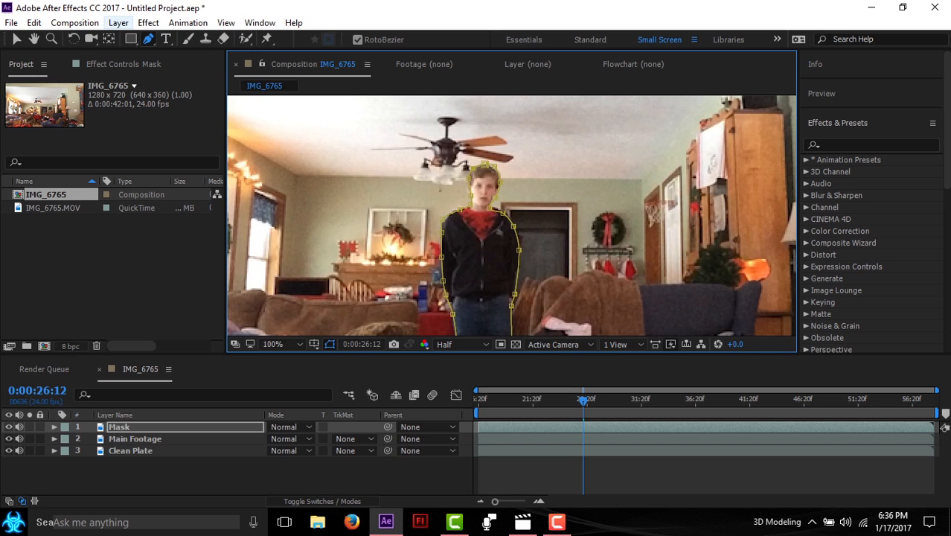
click(17, 39)
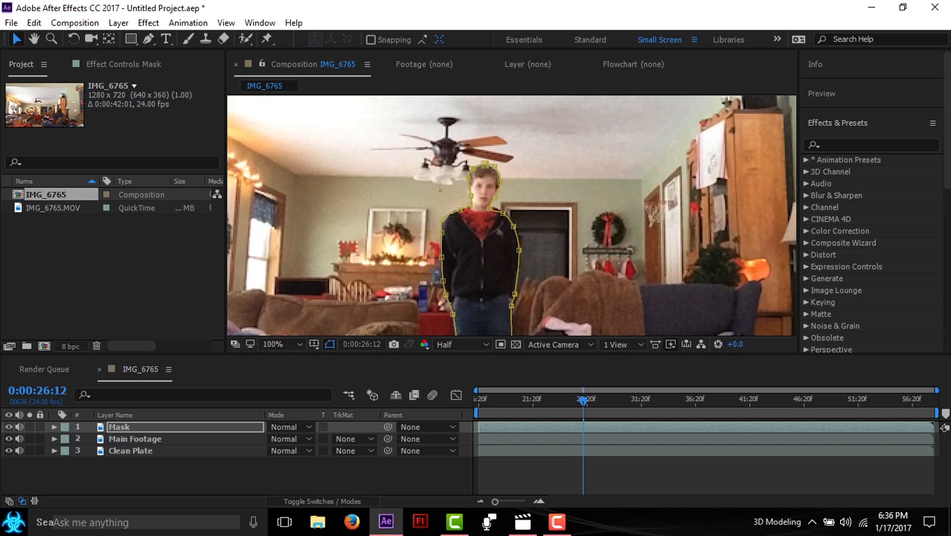
Apply Freeze Frame to the Mask layer at 0:00:26:12 and collapse its properties.
right_click(140, 427)
mouse_move(178, 130)
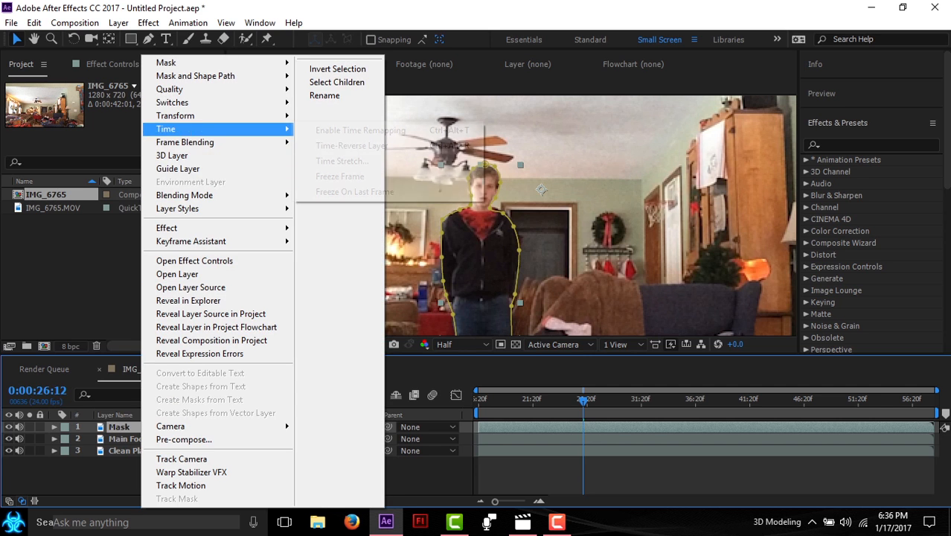
click(341, 176)
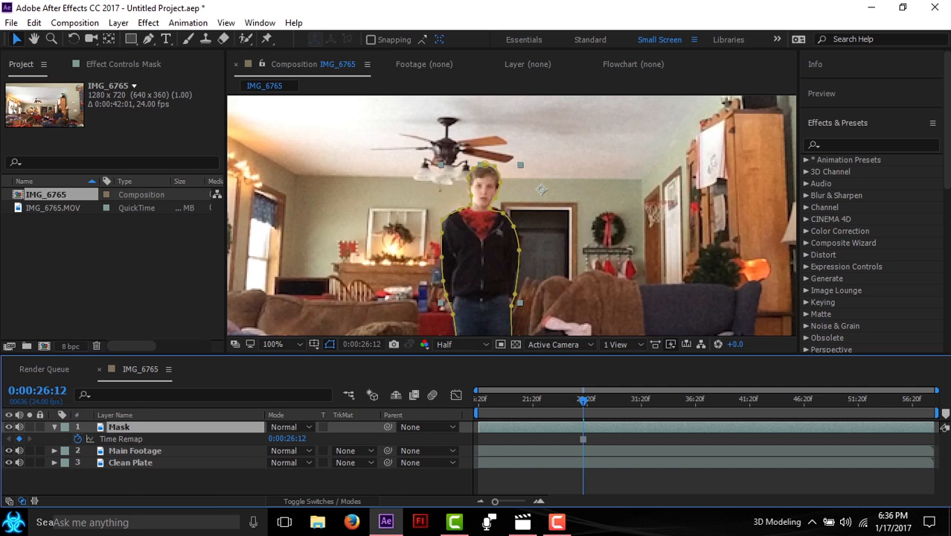
key(ctrl+shift+a)
click(55, 427)
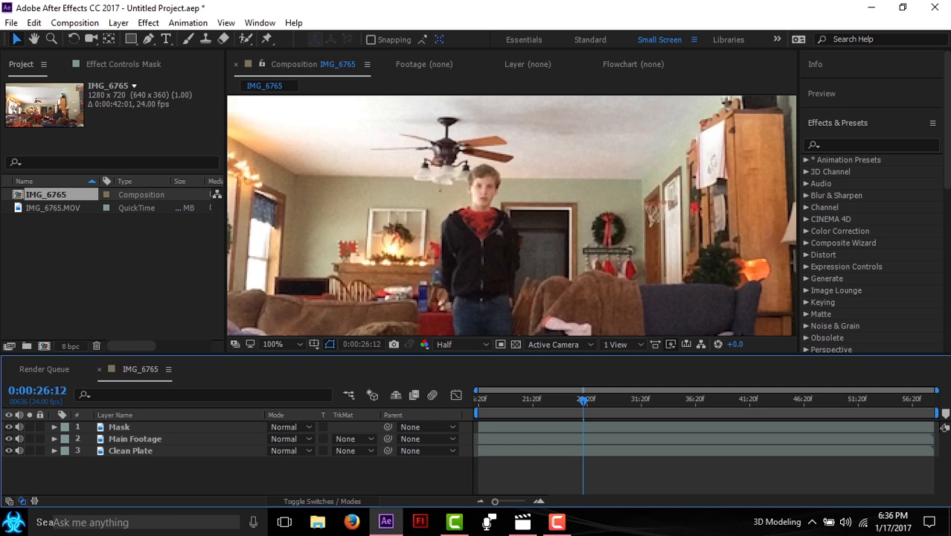
Hide the Main Footage layer and apply Freeze Frame to the Clean Plate layer at 0:00:16:20.
click(9, 439)
drag(583, 400, 541, 400)
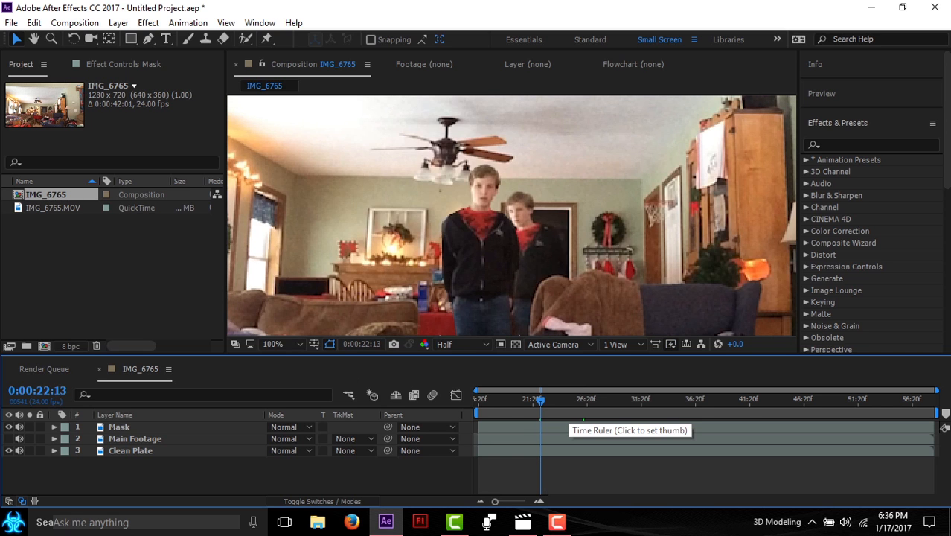
click(153, 451)
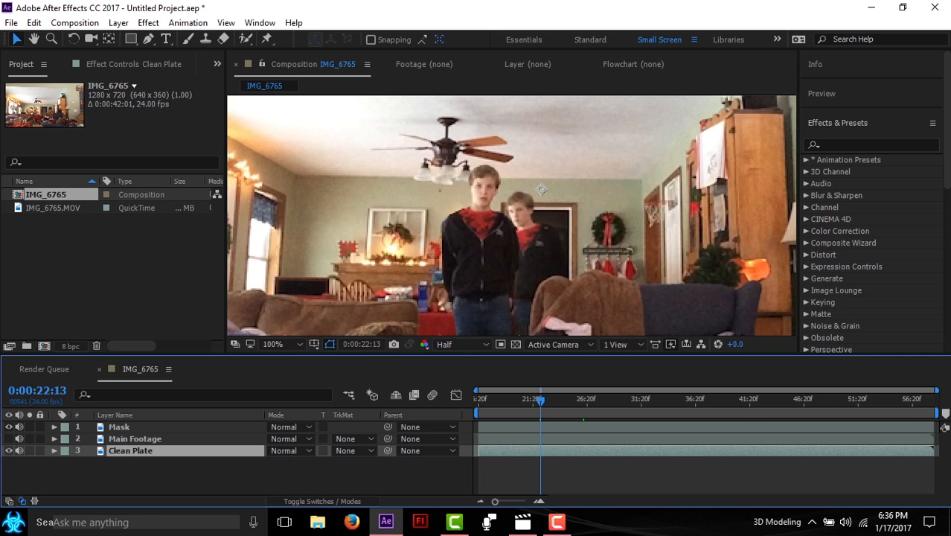
drag(541, 399, 479, 400)
right_click(137, 450)
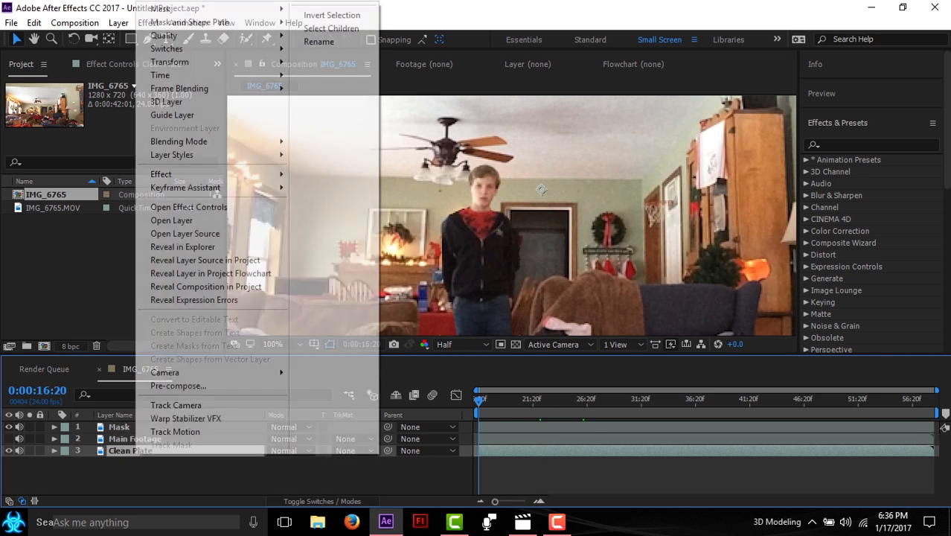
mouse_move(208, 75)
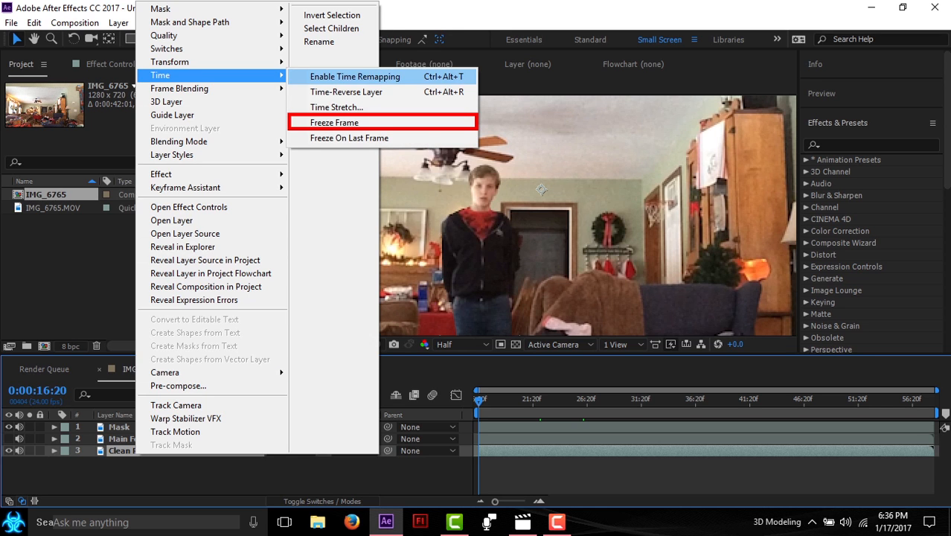
click(334, 122)
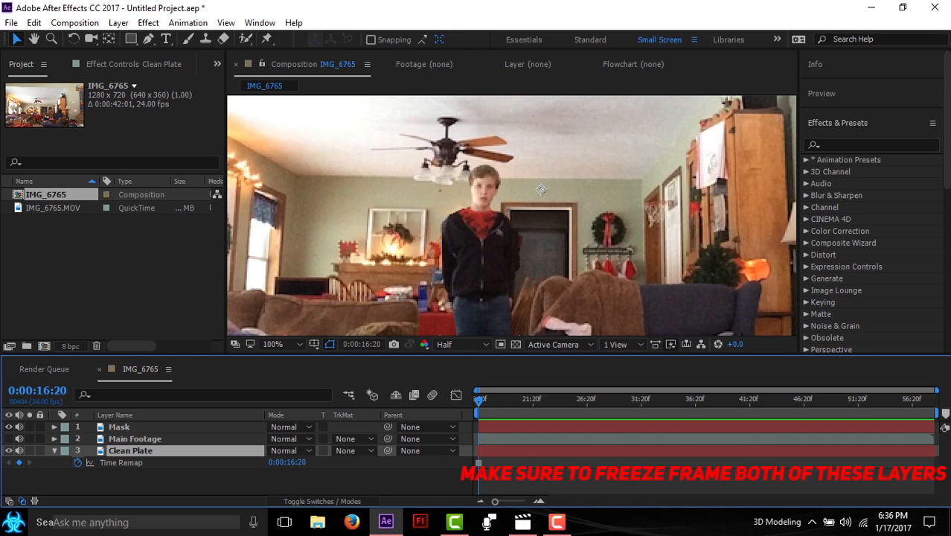
click(54, 450)
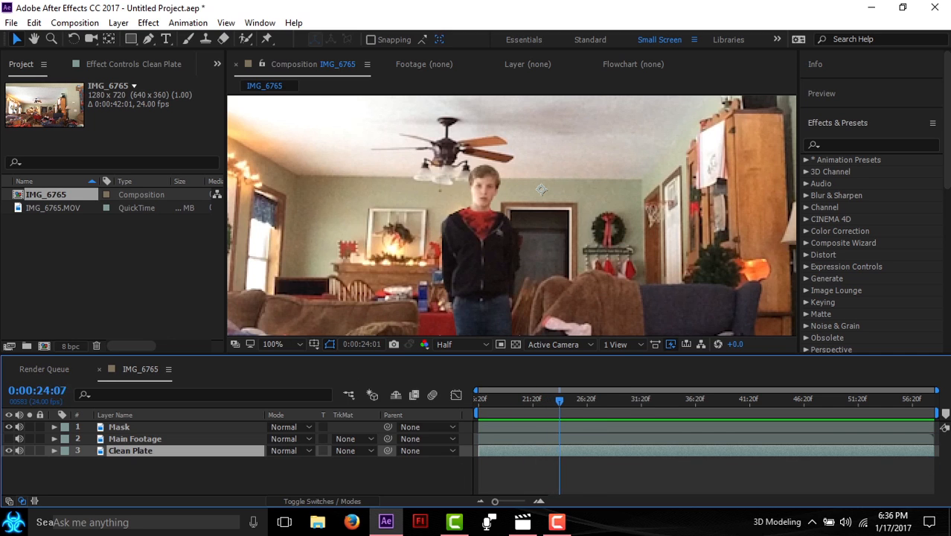
Make the Main Footage layer visible again and preview the composite from around 0:00:24.
drag(602, 400, 557, 401)
click(9, 439)
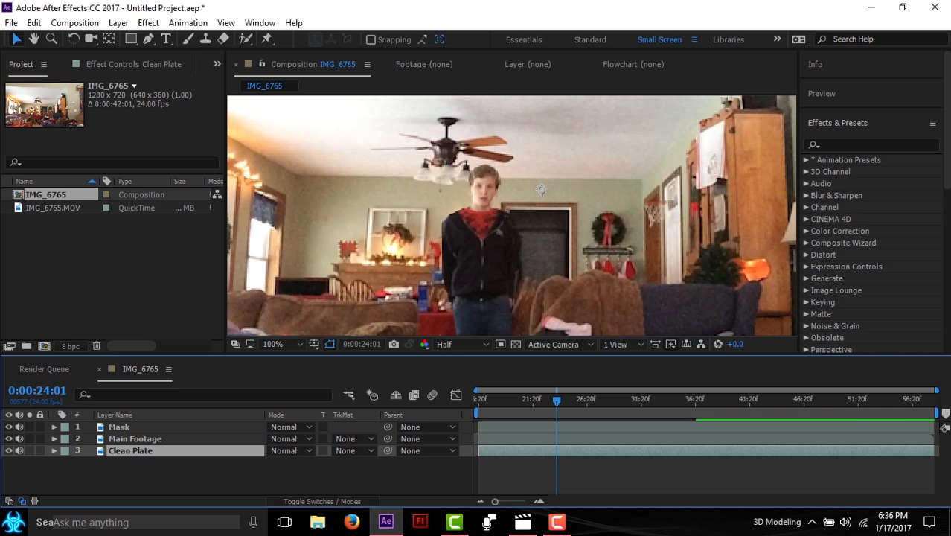
drag(557, 400, 568, 400)
key(space)
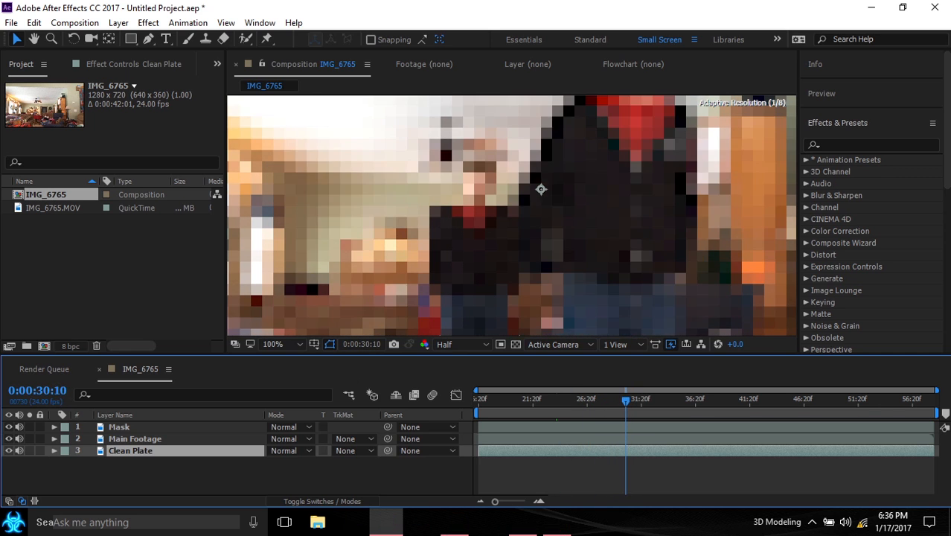
key(space)
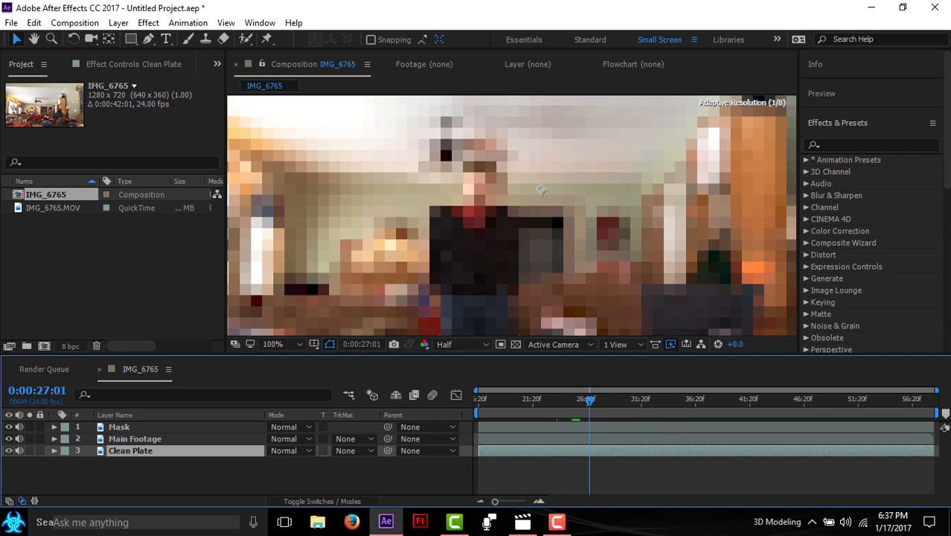
Stop the preview and step the current time back to 0:00:26:10.
key(space)
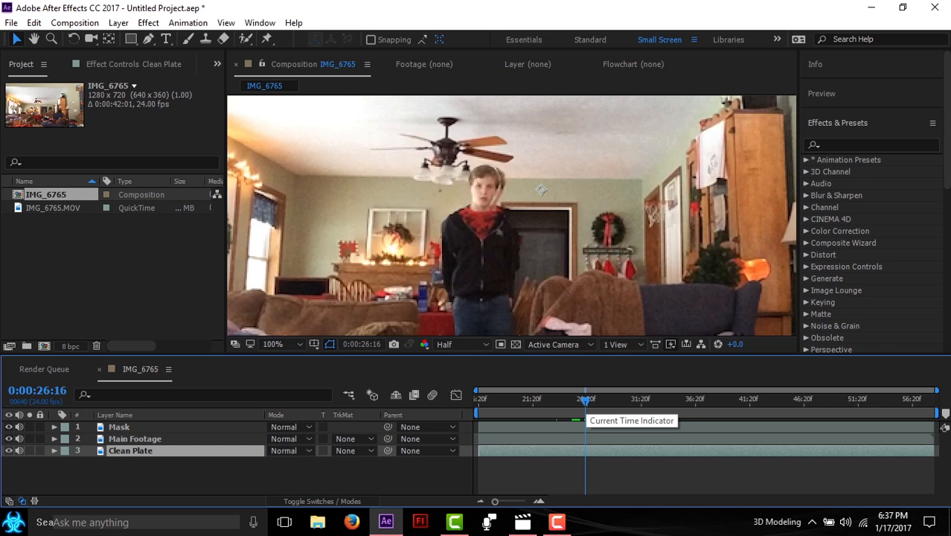
key(Page_Up)
key(Page_Up)
key(Page_Up)
key(Page_Up)
key(Page_Up)
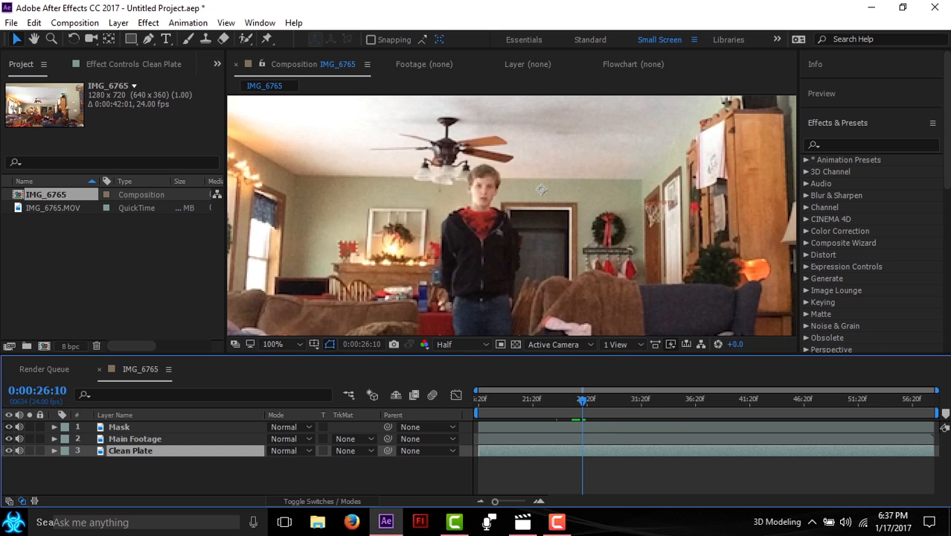
Hide the Main Footage layer and apply the Directional Blur effect to the Mask layer.
key(ctrl+Up)
key(ctrl+Up)
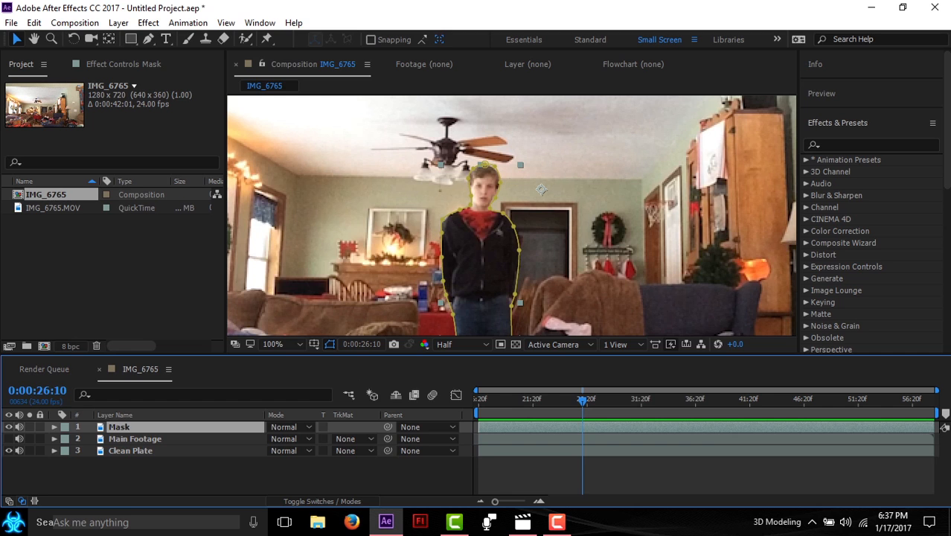
key(ctrl+space)
click(849, 145)
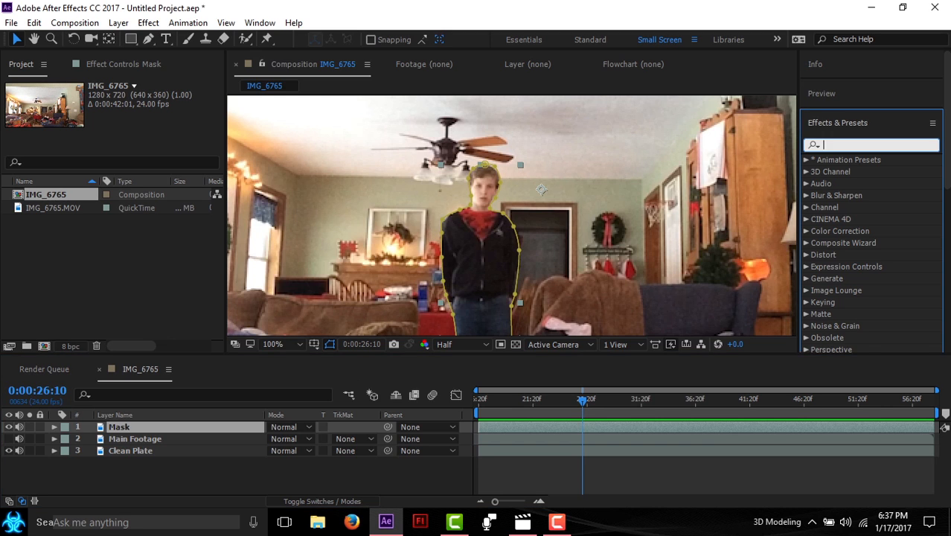
text(direc)
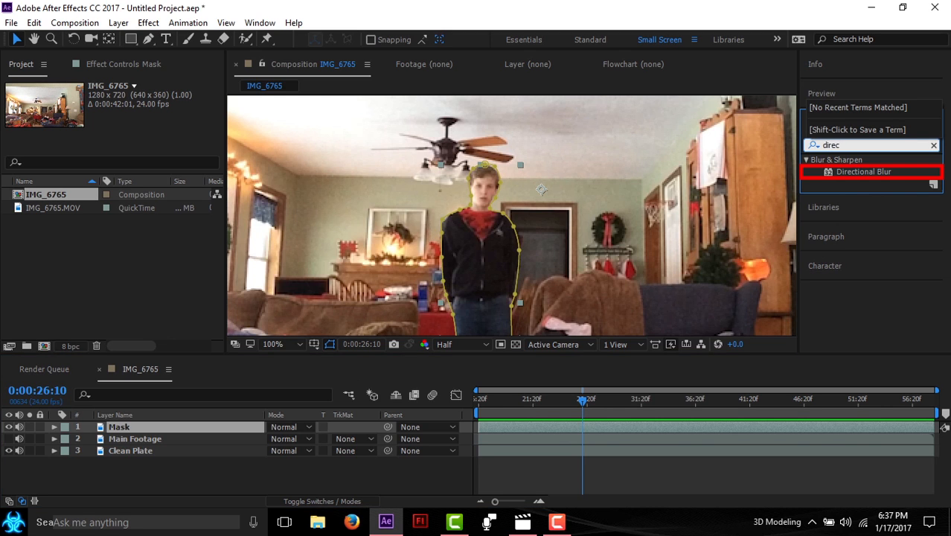
drag(864, 172, 495, 254)
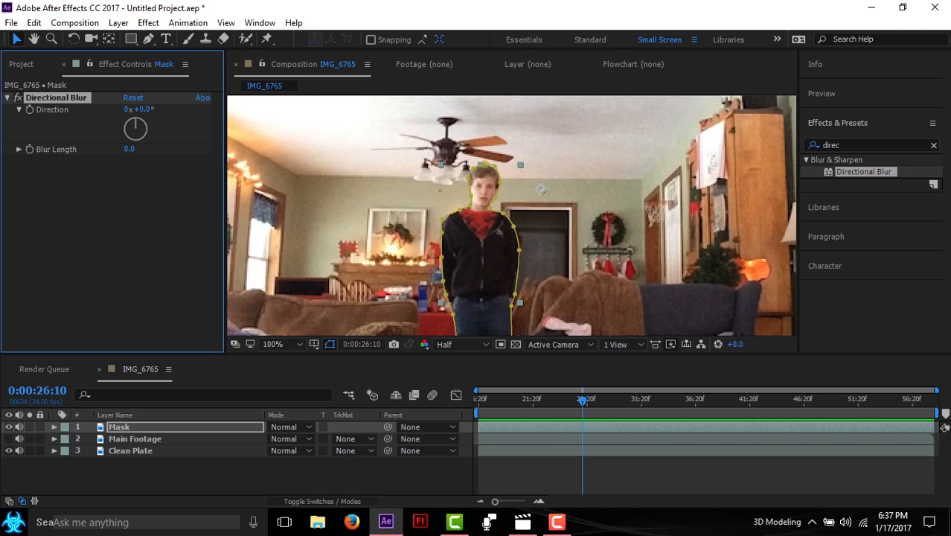
Set the Mask layer's Directional Blur to a direction of 90° and a blur length of 10.6, and collapse the effect.
click(142, 110)
text(90)
key(Return)
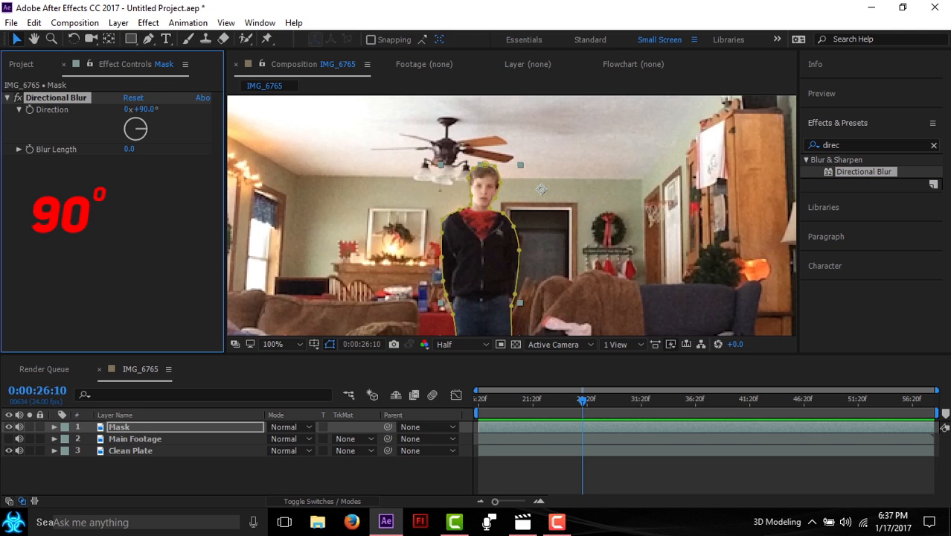
drag(134, 149, 203, 149)
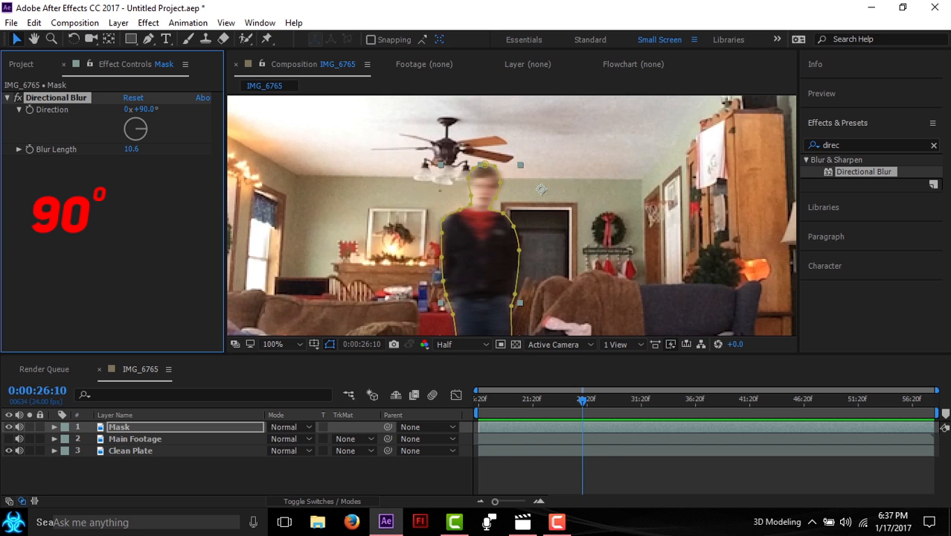
click(8, 98)
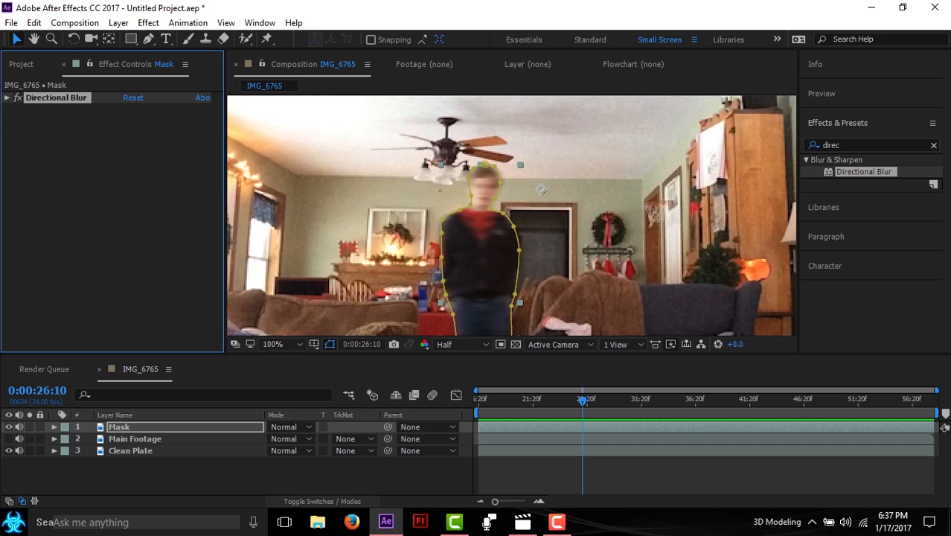
Turn the Mask layer into a 3D layer and unlink its Scale proportions.
key(F4)
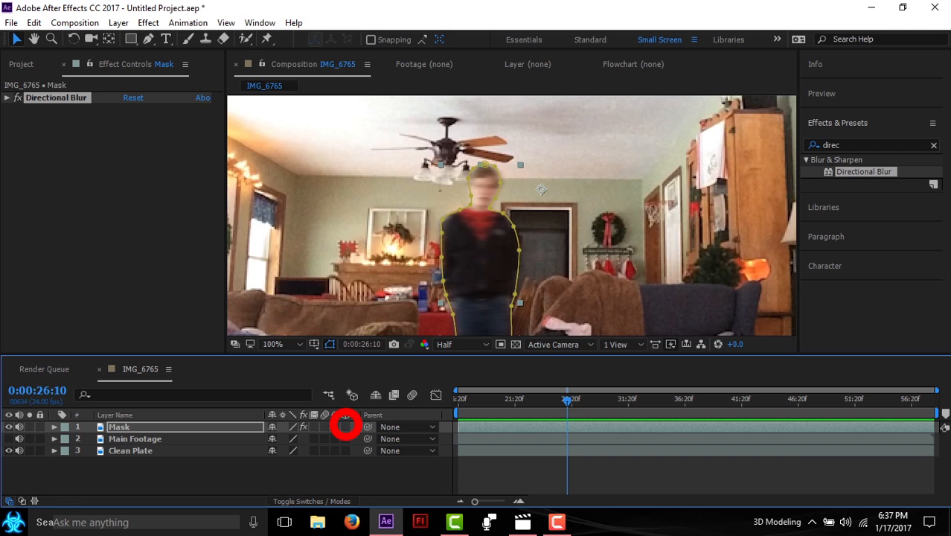
click(345, 426)
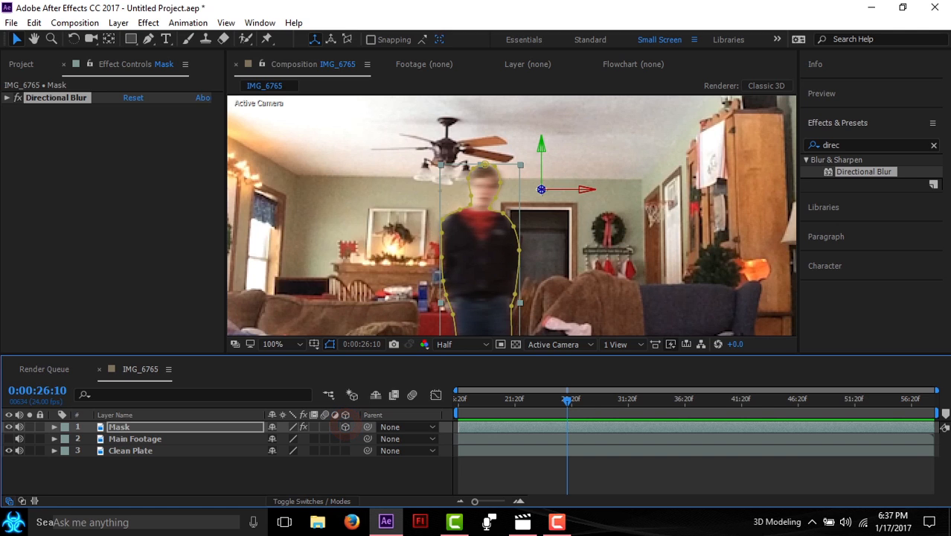
key(r)
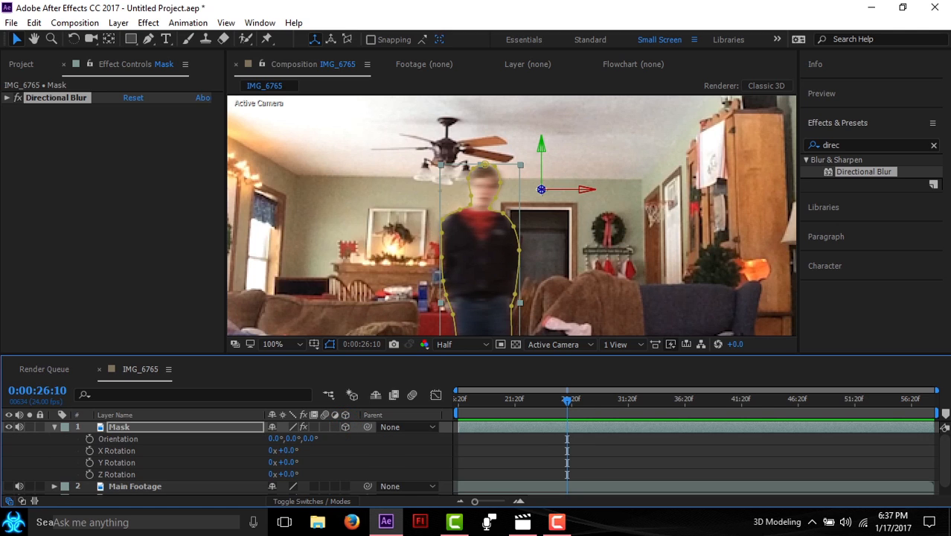
key(s)
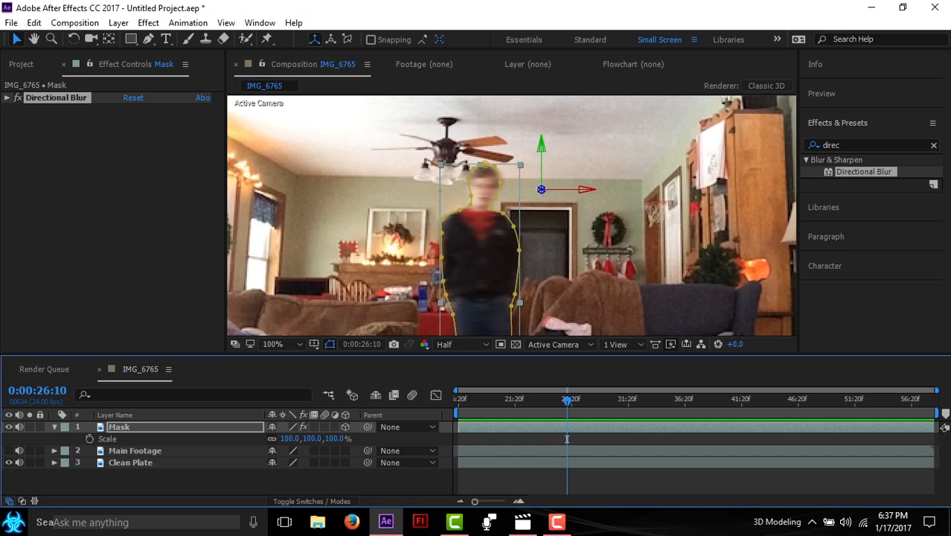
click(272, 439)
text(225)
key(Return)
drag(376, 440, 387, 439)
key(ctrl+z)
key(ctrl+z)
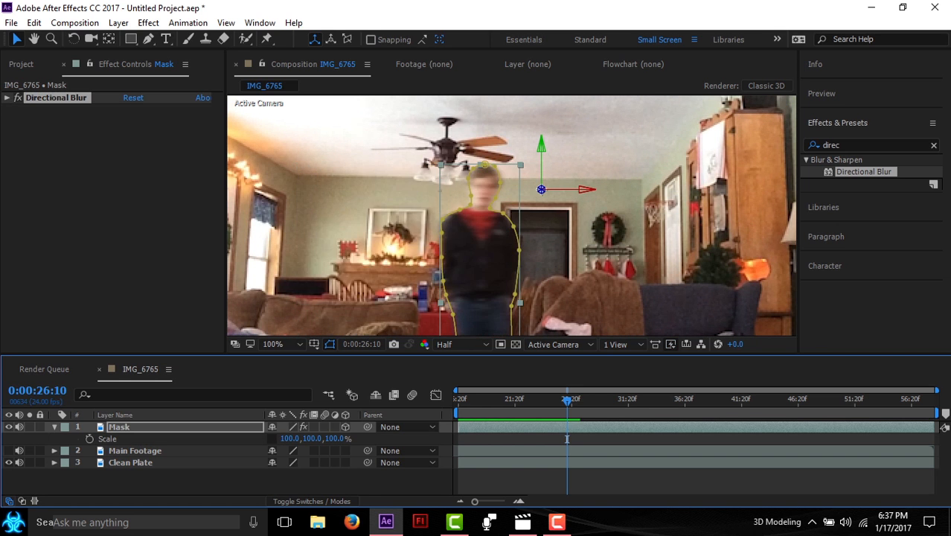
Stretch the Mask layer horizontally by setting its X scale to 328%, keeping the other scale values at 100%.
key(space)
mouse_move(461, 298)
mouse_down()
mouse_move(461, 156)
mouse_move(461, 286)
mouse_up()
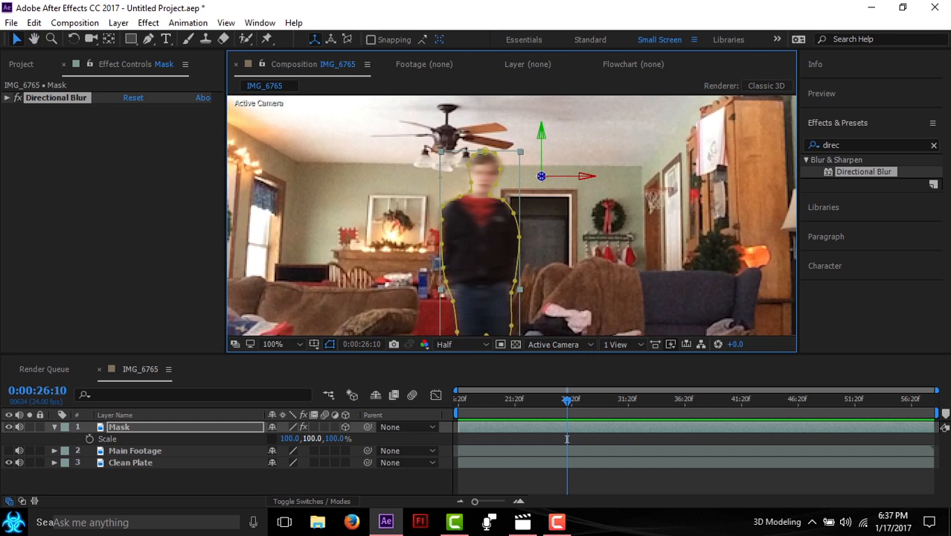
drag(289, 439, 459, 439)
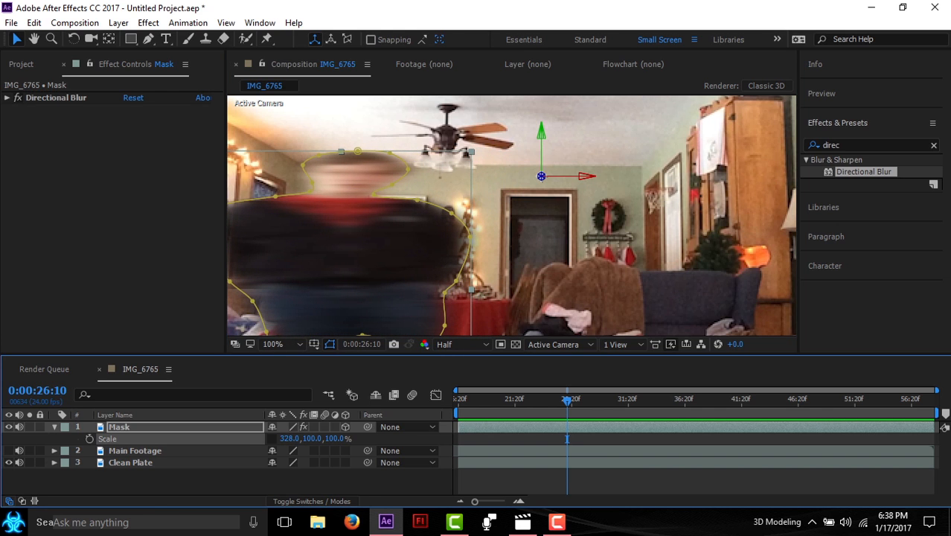
Set the Mask layer's Y Rotation to 26° and shift the stretched figure back toward the middle of the room.
key(r)
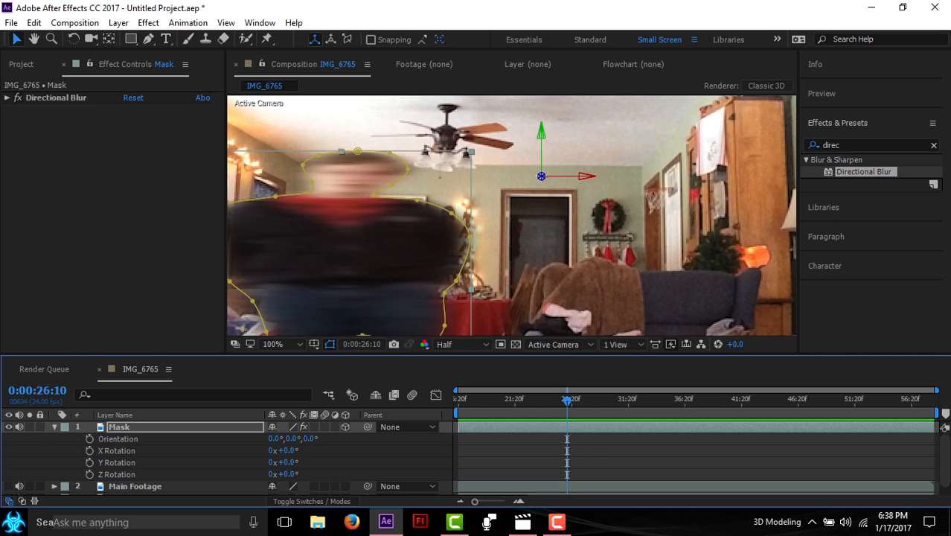
drag(288, 462, 307, 462)
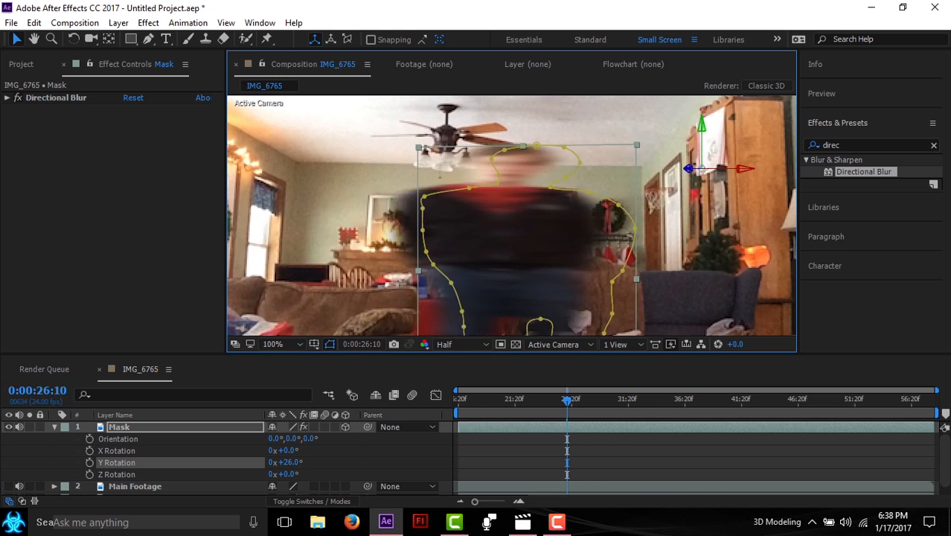
scroll(536, 210, down, 6)
scroll(537, 211, down, 1)
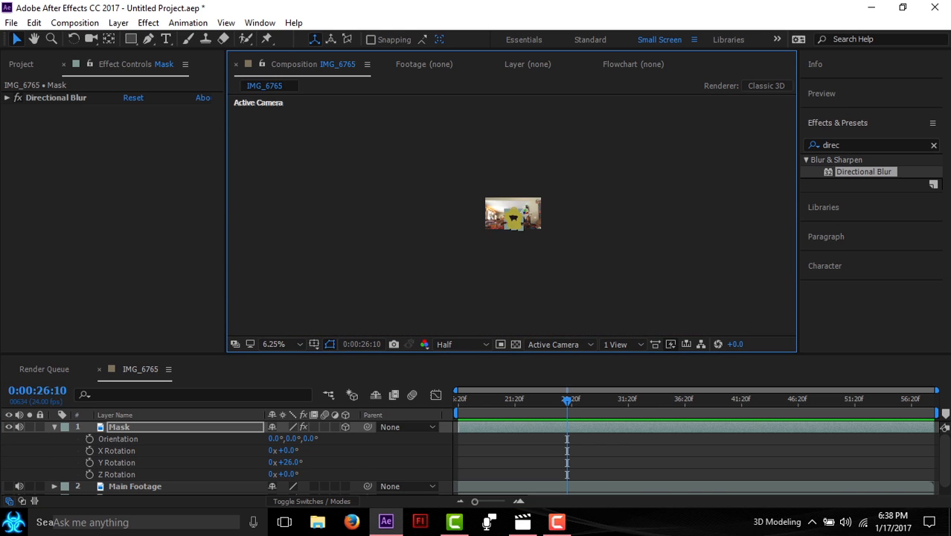
click(277, 344)
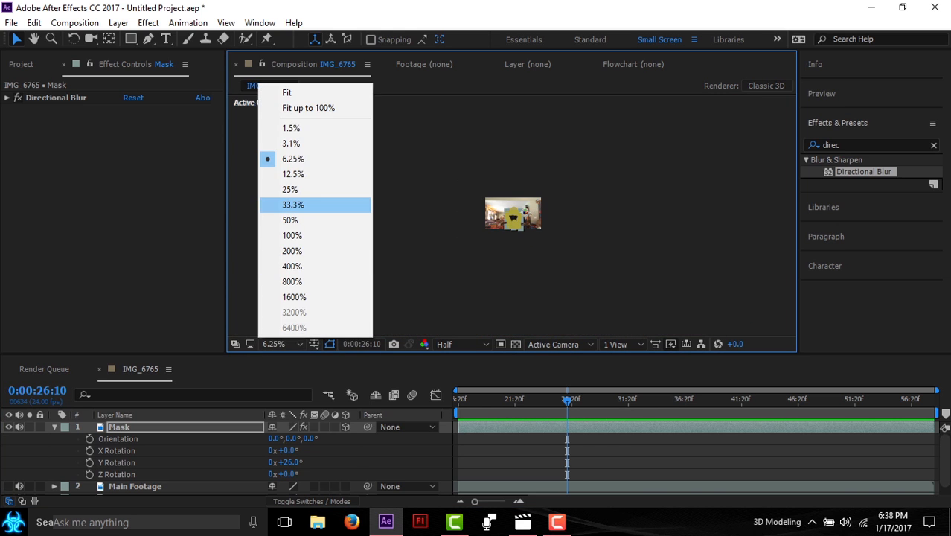
click(297, 205)
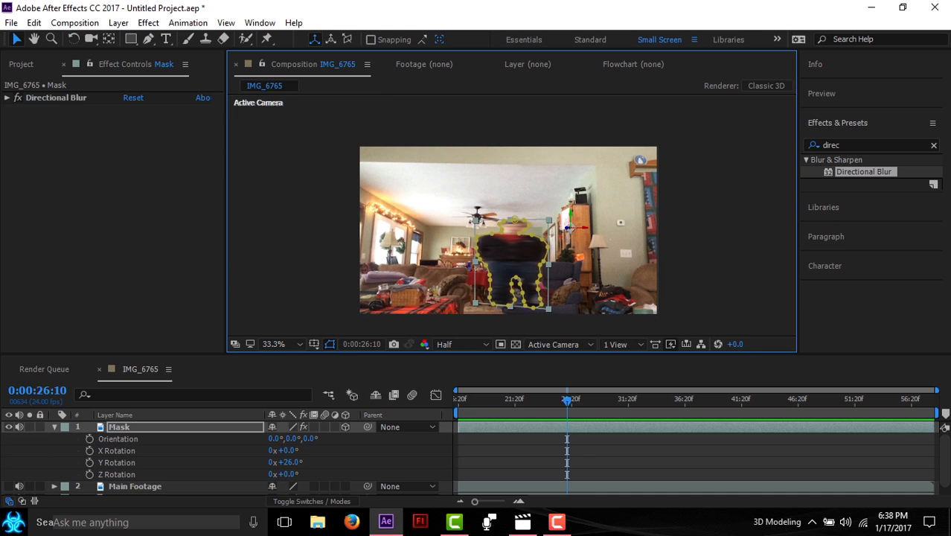
Make the Main Footage layer visible, trim the start of the Mask layer to 0:00:26:17, and deselect it.
click(54, 427)
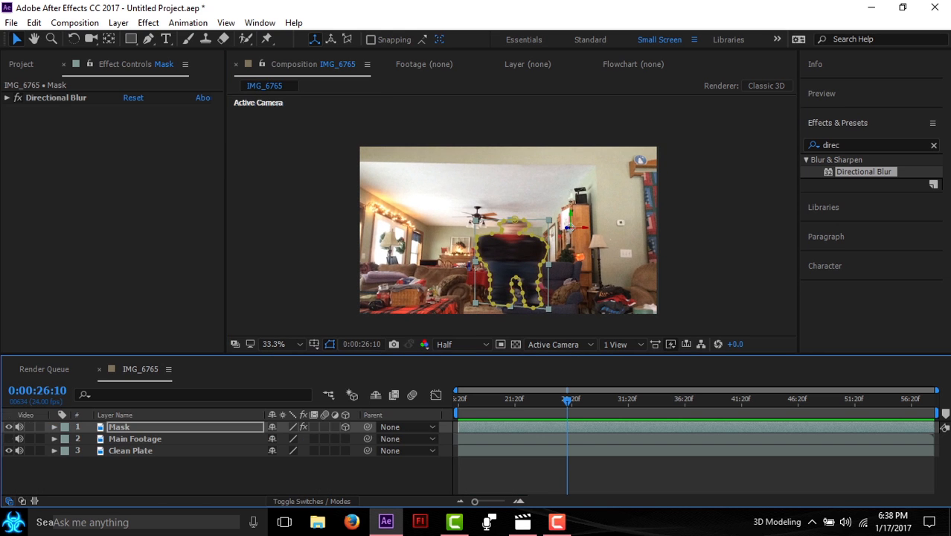
click(9, 439)
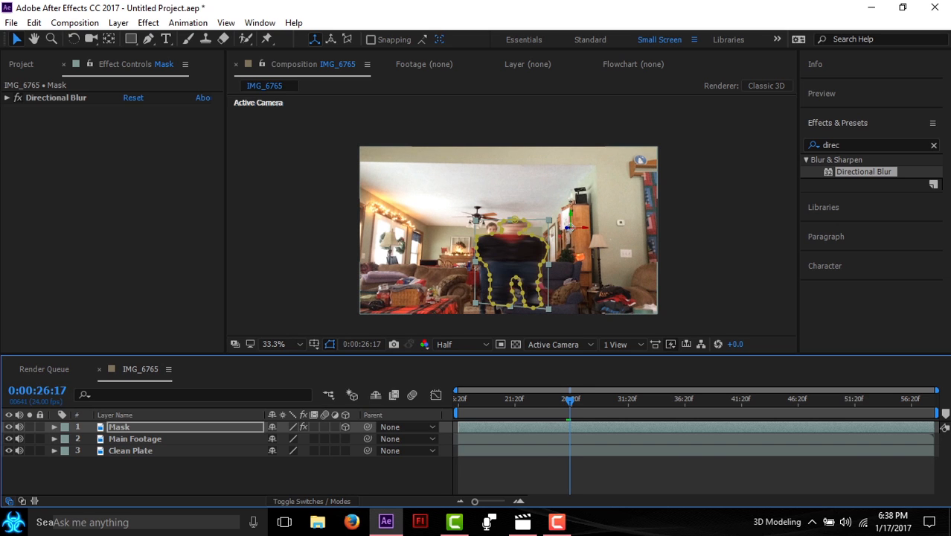
key(alt+bracketleft)
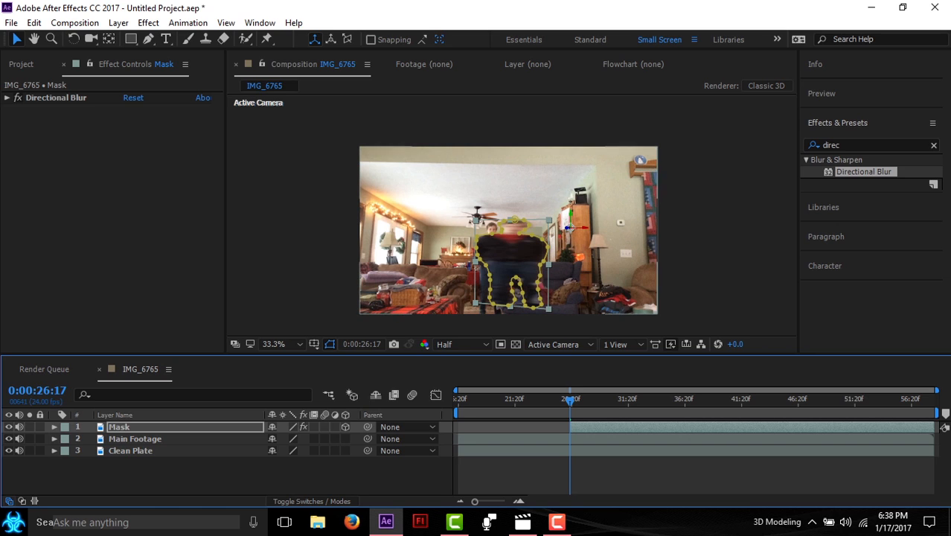
key(ctrl+shift+a)
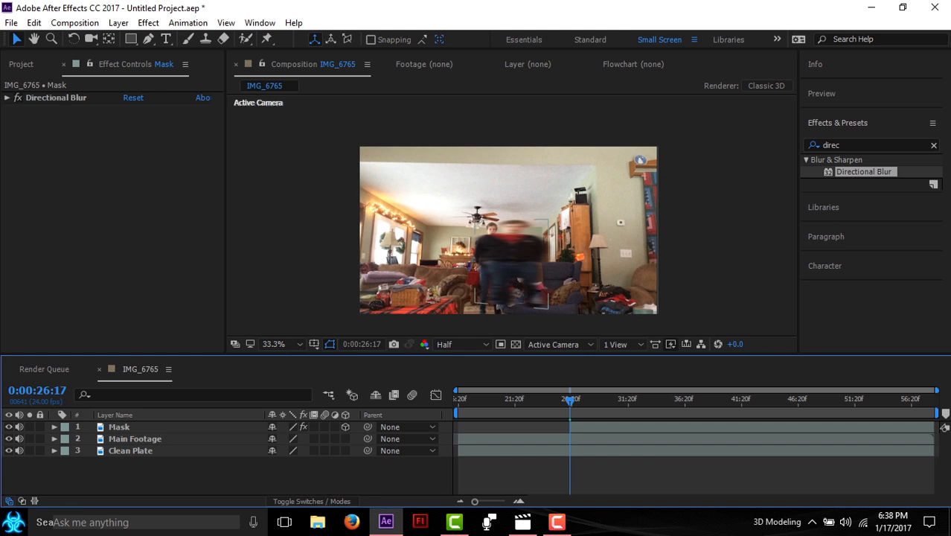
Hide the Mask layer and draw a closed Pen tool mask on Main Footage around half of the person's body and the furniture beside him.
click(274, 343)
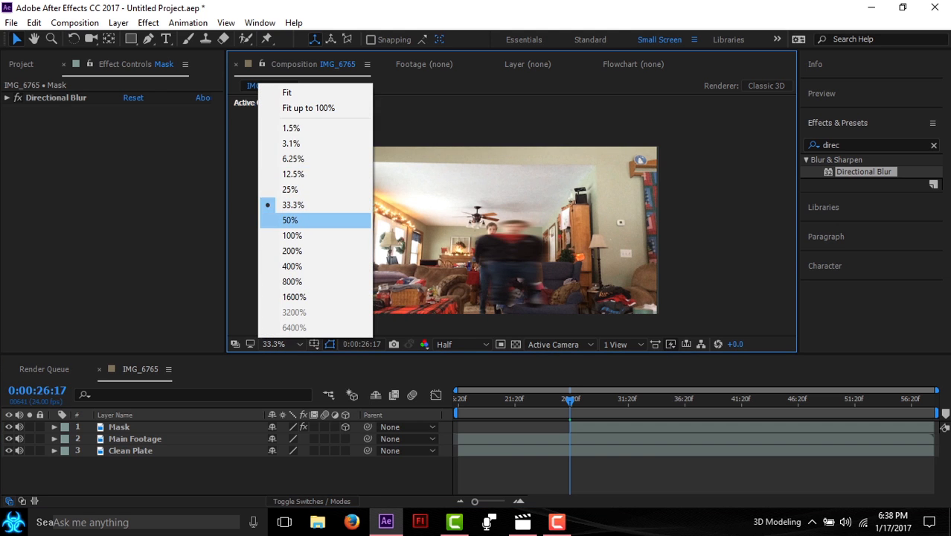
click(291, 220)
click(135, 440)
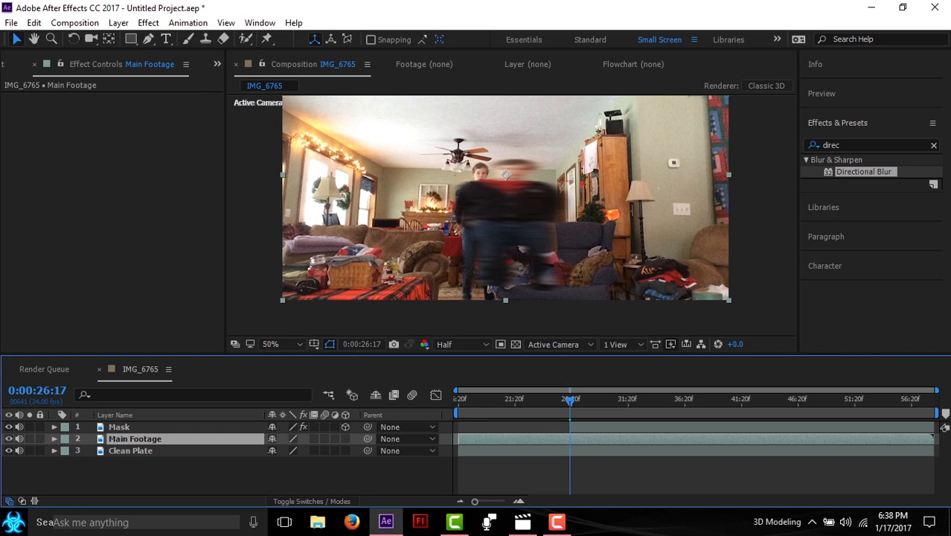
click(148, 39)
key(space)
drag(506, 197, 506, 218)
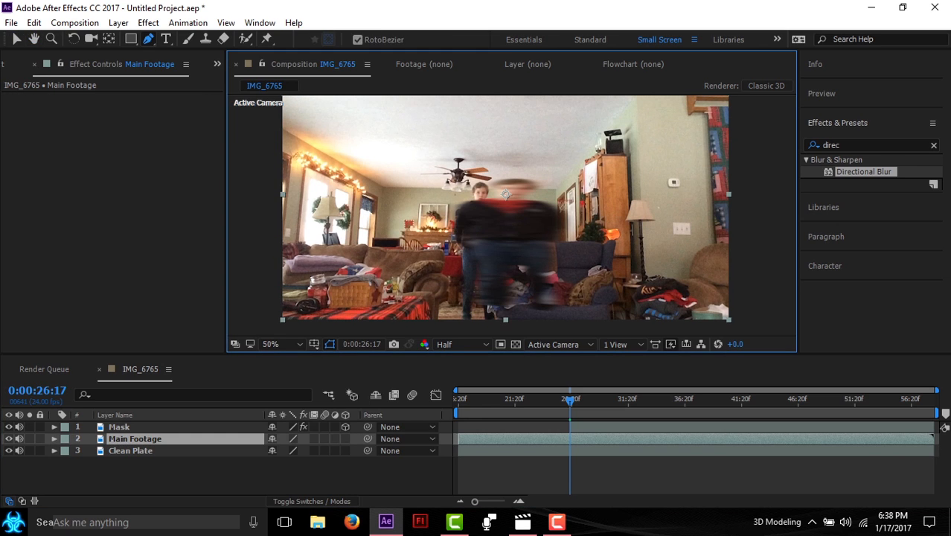
click(495, 165)
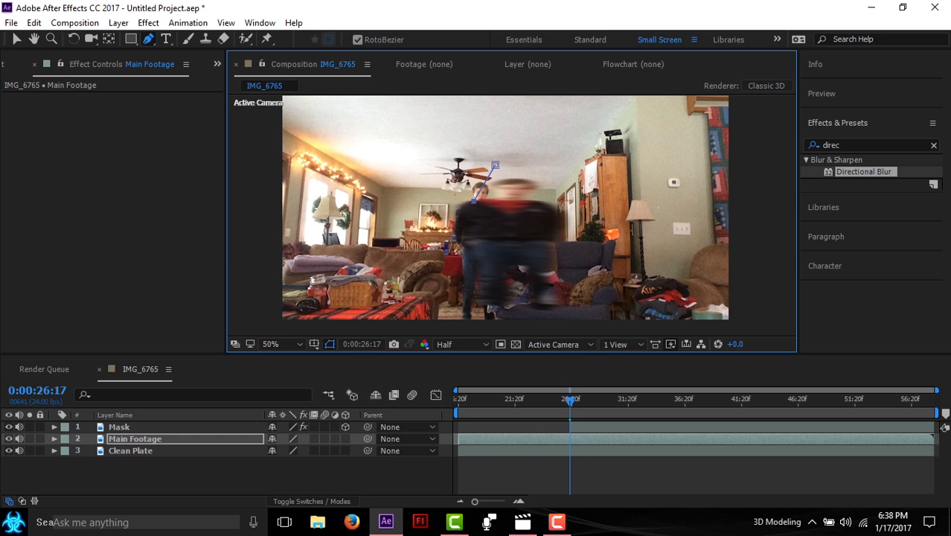
click(9, 427)
click(471, 244)
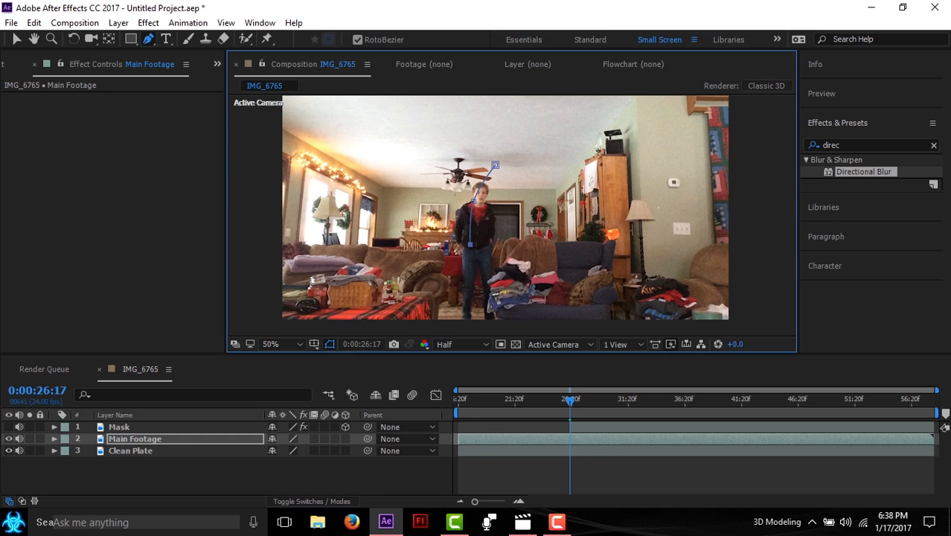
click(474, 310)
click(532, 332)
click(635, 309)
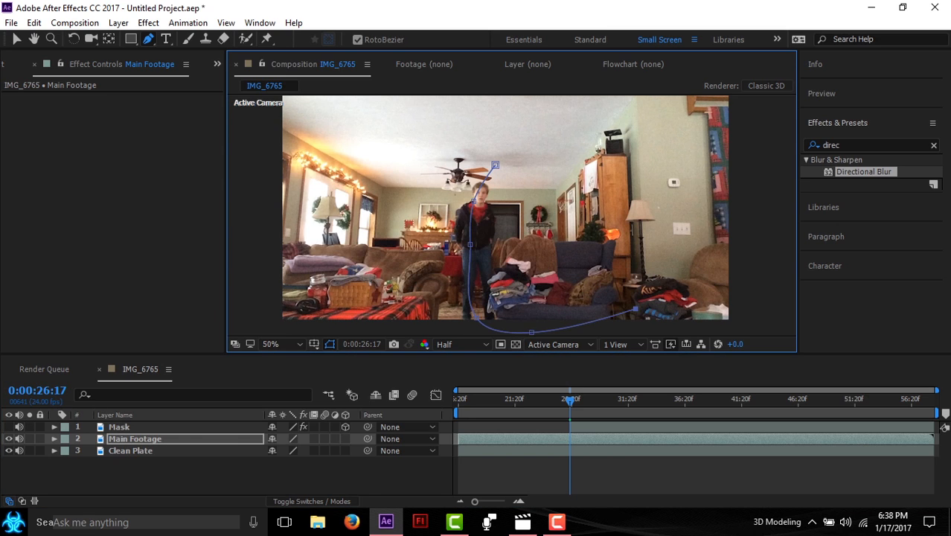
click(611, 141)
click(495, 165)
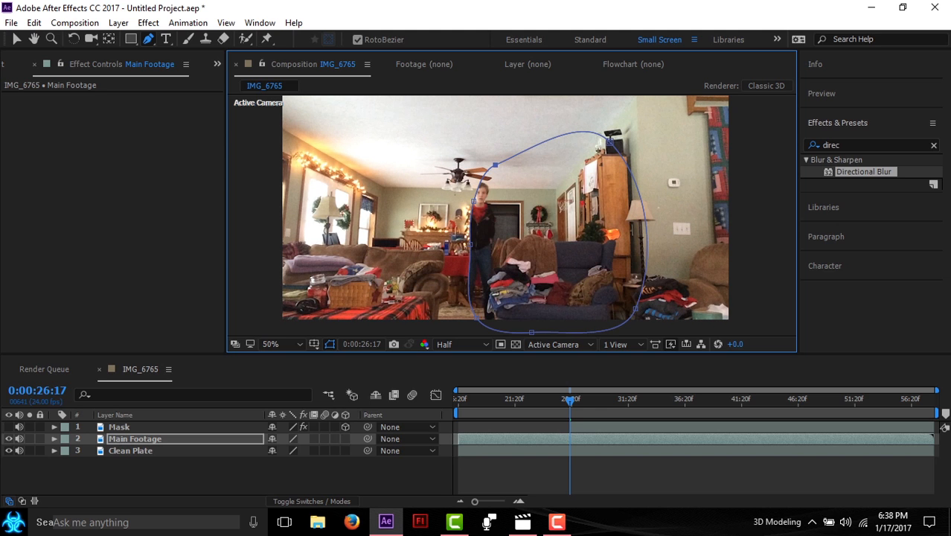
Set the feather of the Main Footage mask to 93 pixels, collapse its properties, and deselect the layer.
key(v)
key(f)
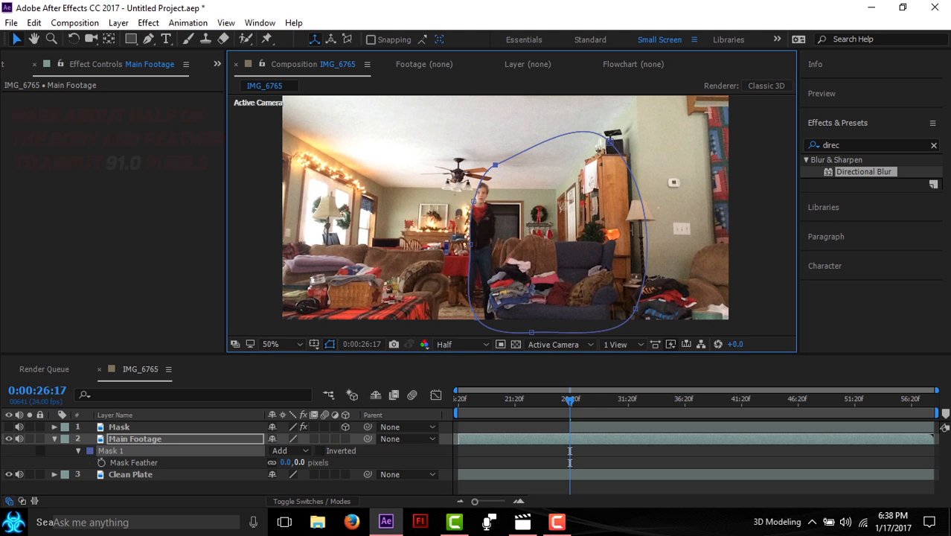
drag(285, 463, 352, 463)
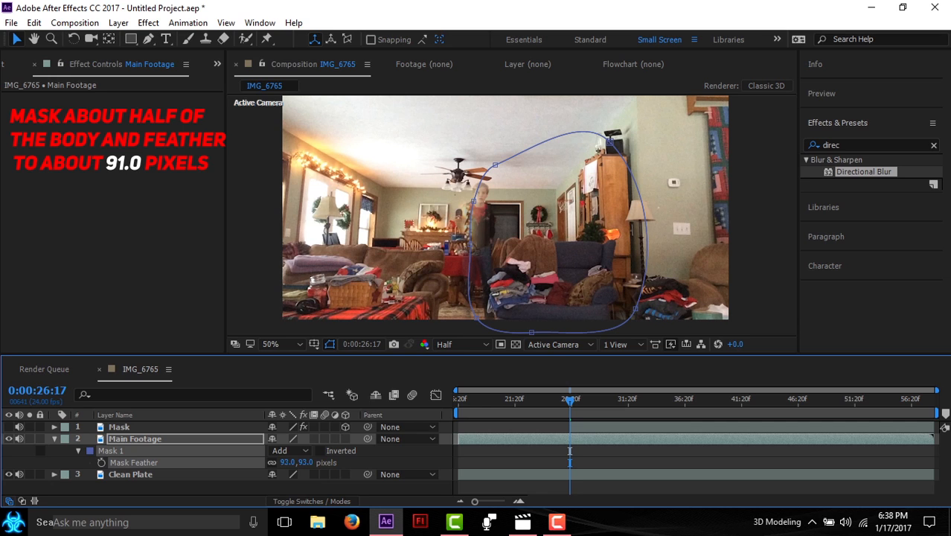
click(54, 439)
click(127, 476)
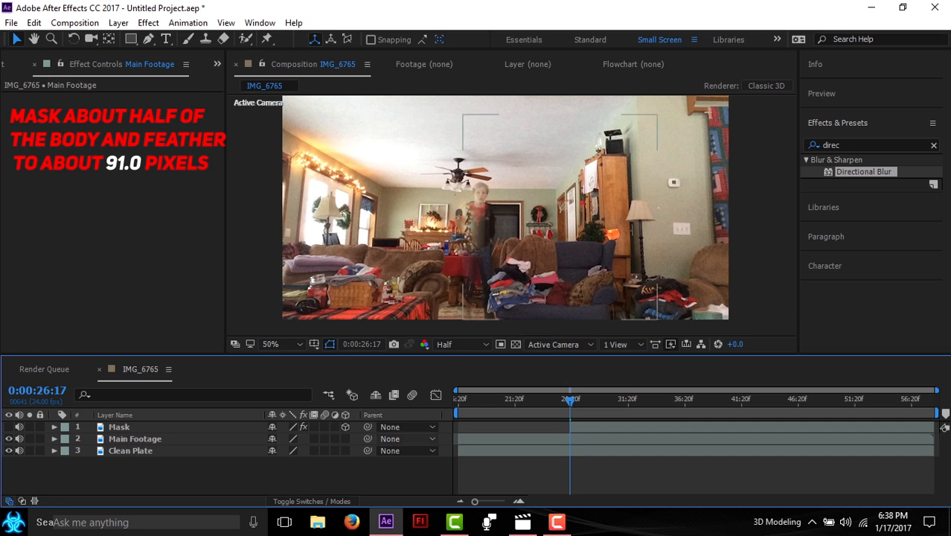
Select the Mask layer and make it visible again over the Main Footage.
click(119, 427)
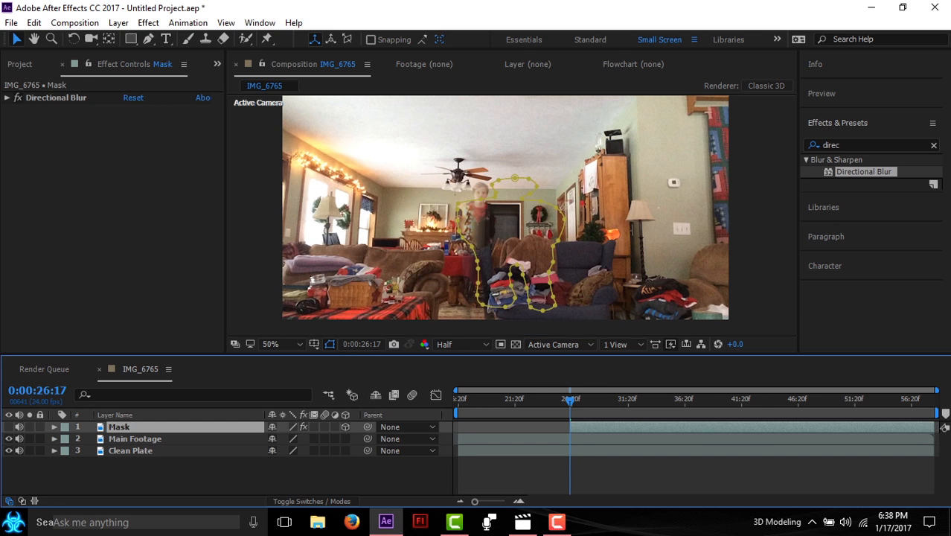
key(equal)
key(equal)
key(equal)
key(equal)
key(equal)
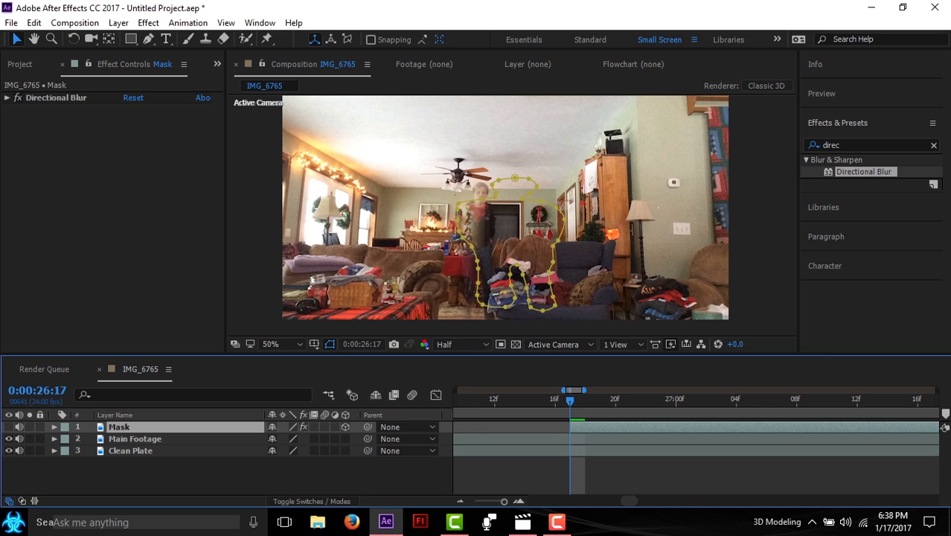
key(F10)
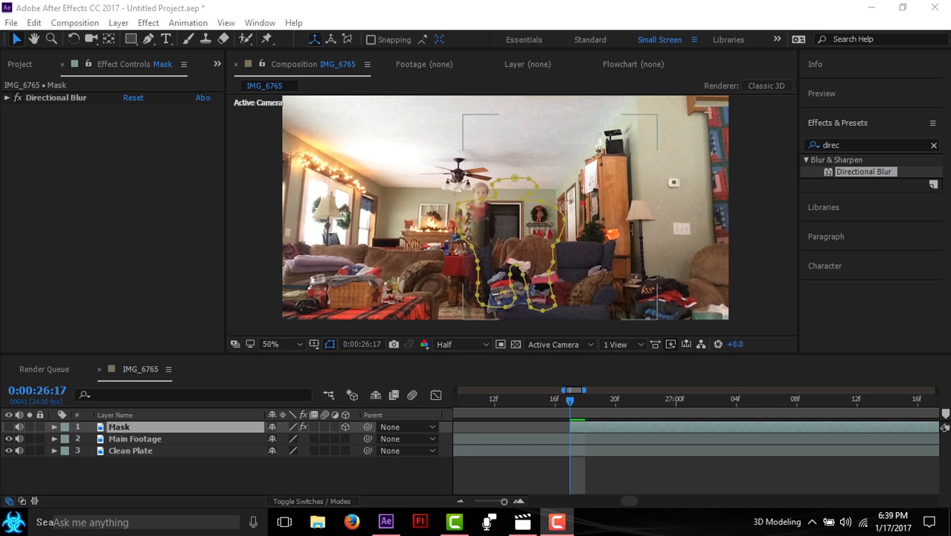
click(9, 428)
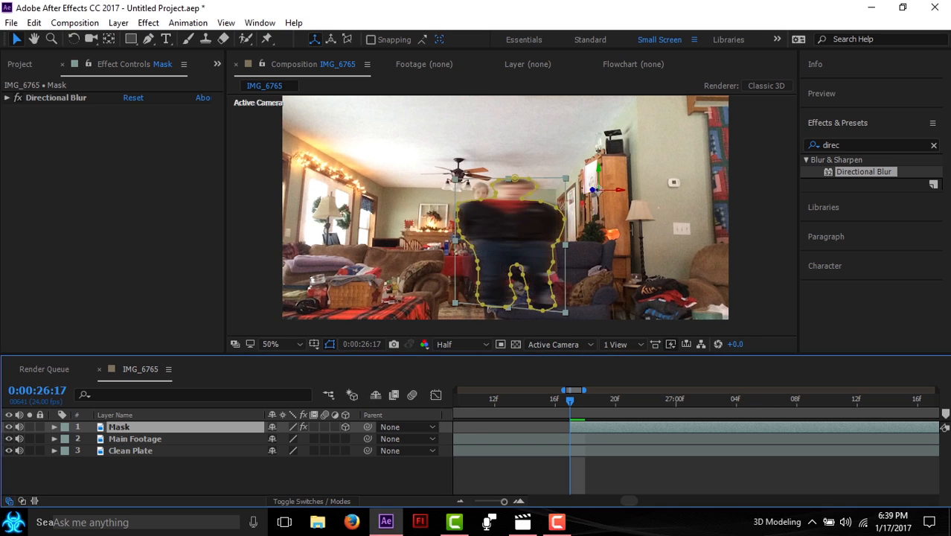
Set the Mask layer's opacity to 80% and collapse its properties.
key(g)
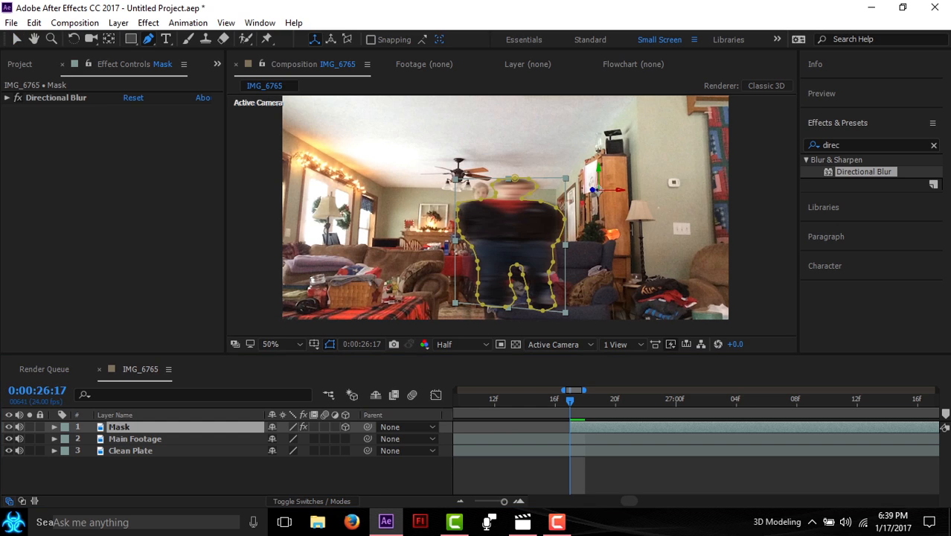
key(v)
key(t)
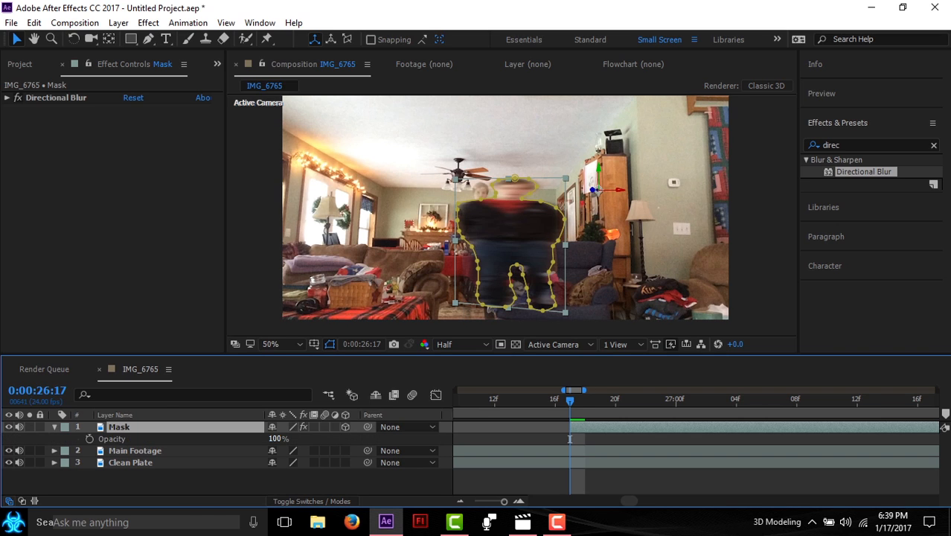
drag(274, 439, 257, 439)
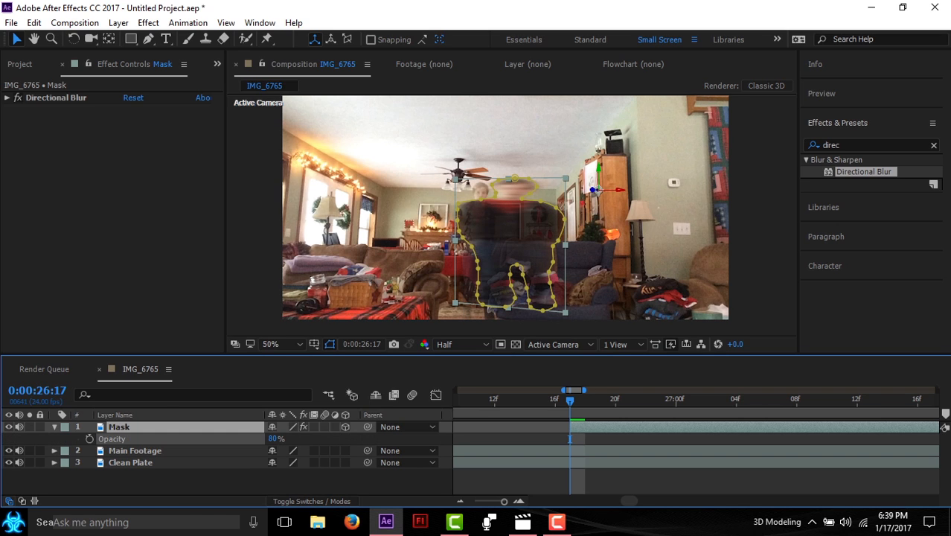
key(Return)
key(t)
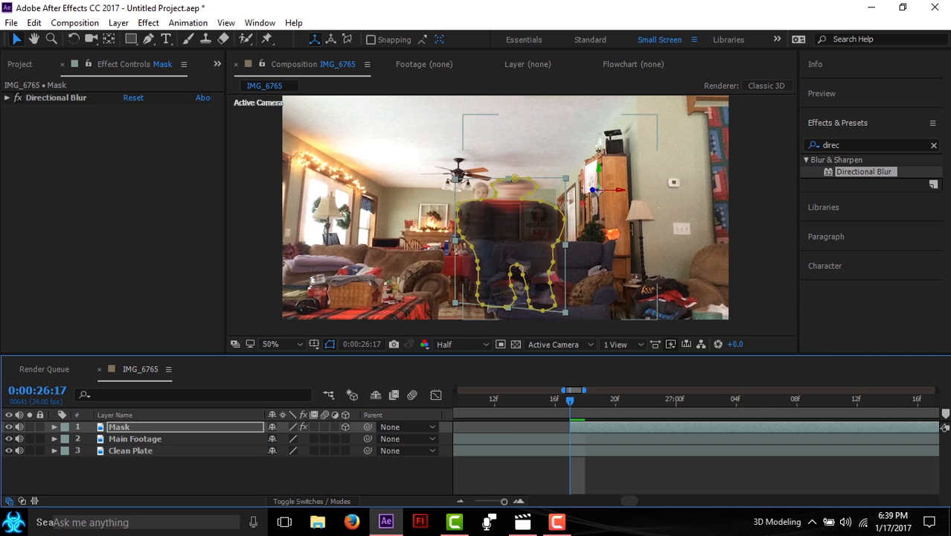
Trim the end of the Mask layer at 0:00:26:17 so it lasts one frame, and preview the result.
key(alt)
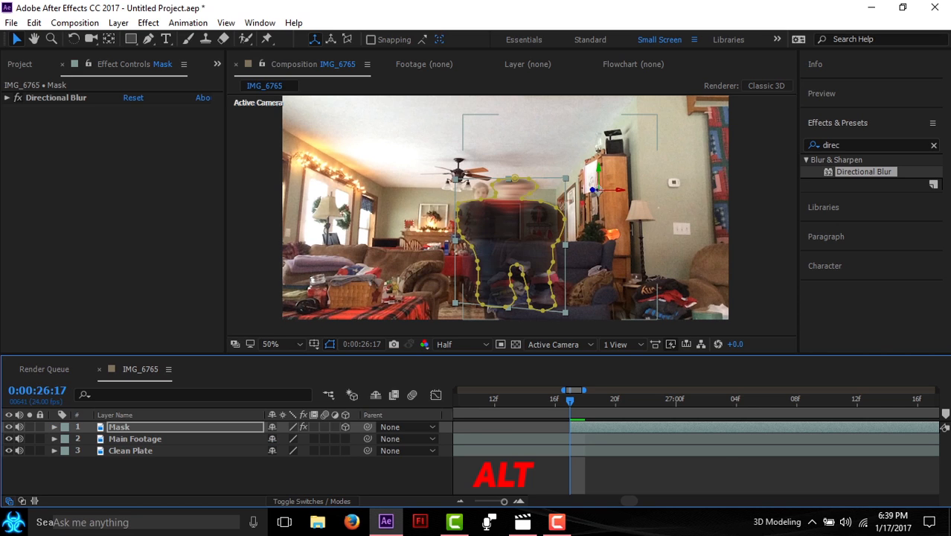
key(alt+bracketright)
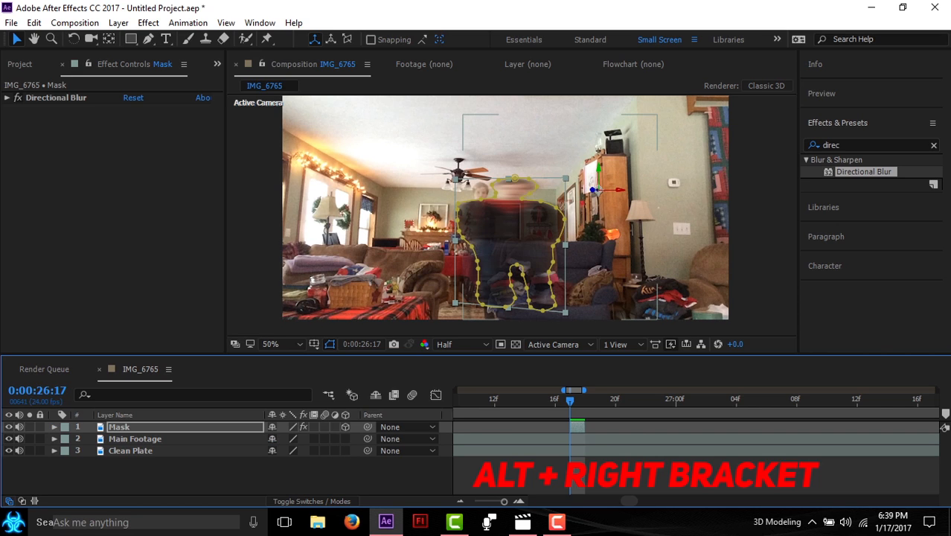
key(space)
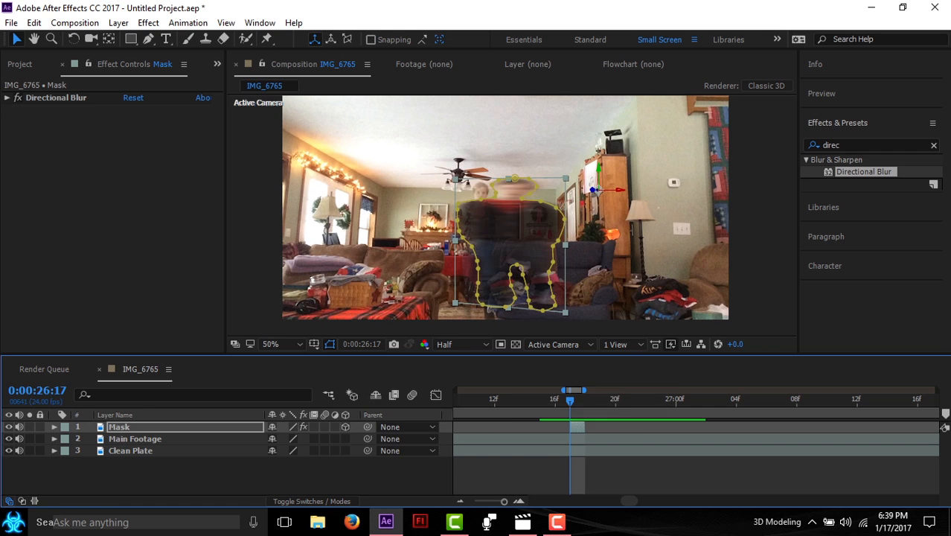
Check the frames around the blurred figure and split the Main Footage layer at 0:00:26:17.
key(Page_Up)
key(Page_Up)
key(Page_Up)
key(Page_Up)
key(Page_Down)
key(Page_Down)
key(Page_Down)
key(Page_Down)
key(Page_Down)
key(Page_Up)
click(135, 438)
key(ctrl+shift+d)
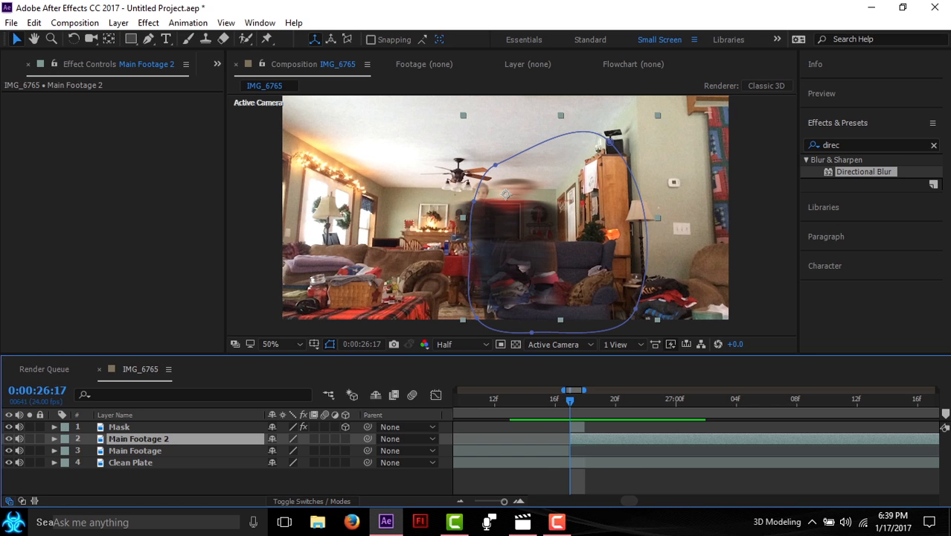
Delete the mask from the Main Footage piece before the split, collapse its properties, and deselect everything.
key(Page_Up)
click(134, 451)
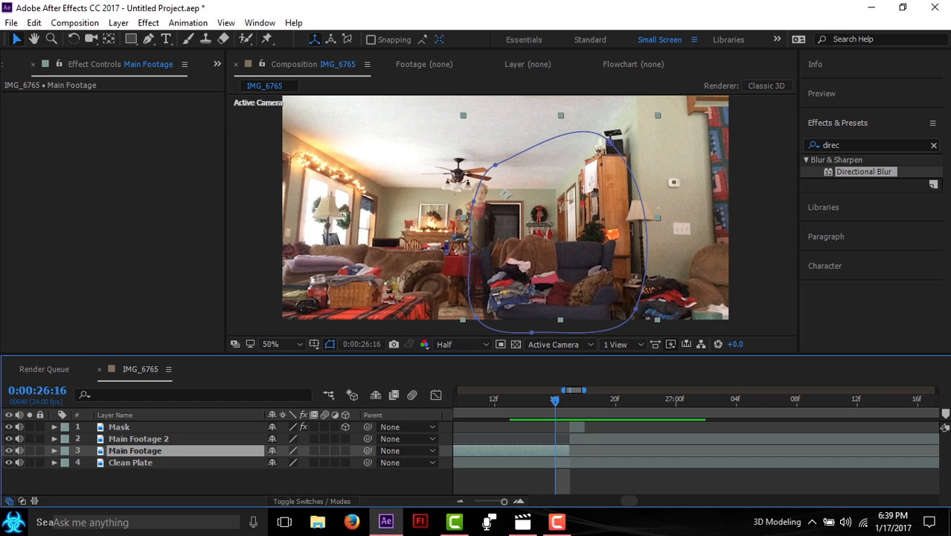
click(54, 438)
click(54, 438)
click(53, 450)
click(111, 451)
key(Delete)
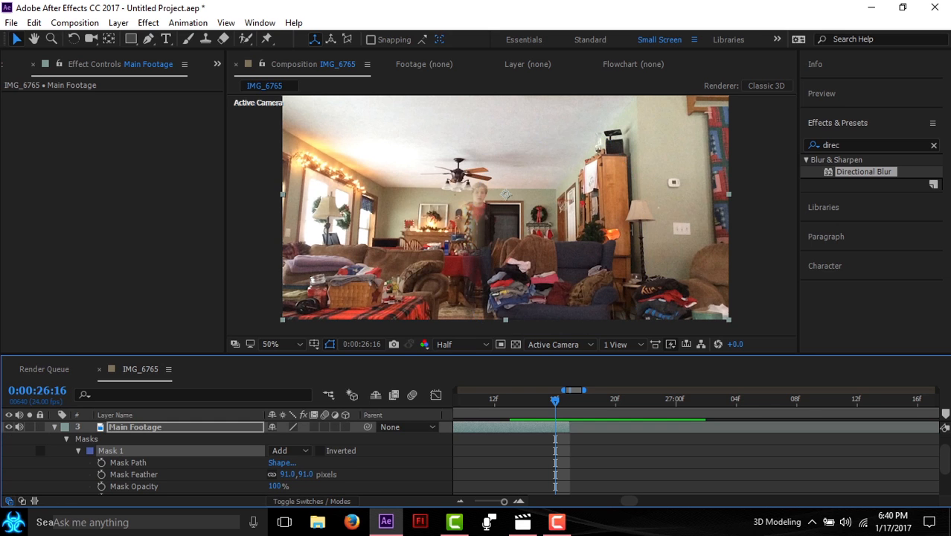
click(54, 450)
key(ctrl+shift+a)
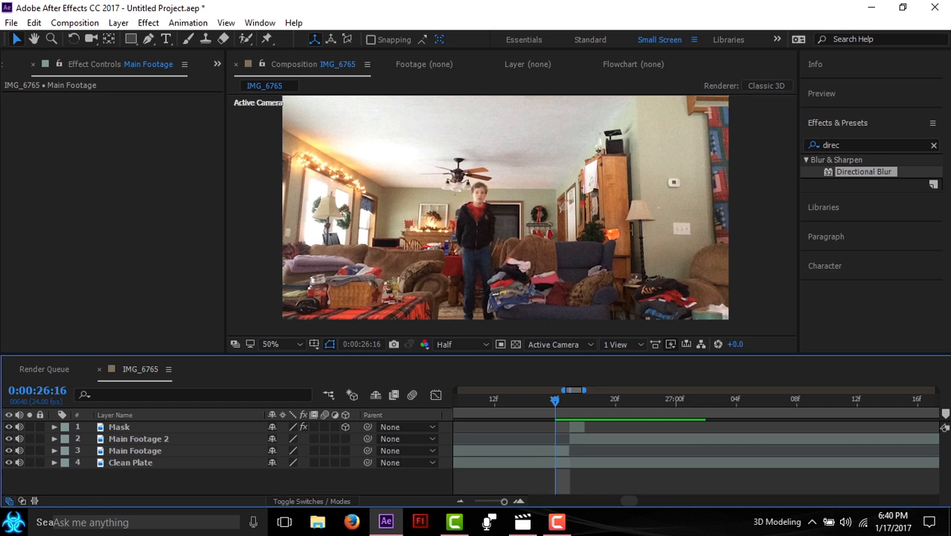
Slide the later Main Footage piece to set its pose, and trim both its ends to the single frame at 0:00:26:17.
key(Page_Up)
key(Page_Down)
key(Page_Down)
key(Page_Down)
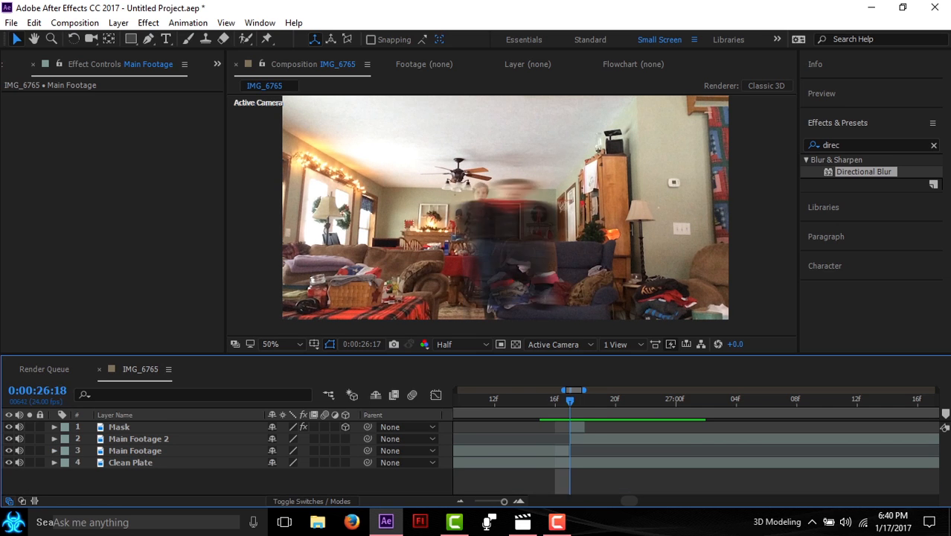
key(Page_Up)
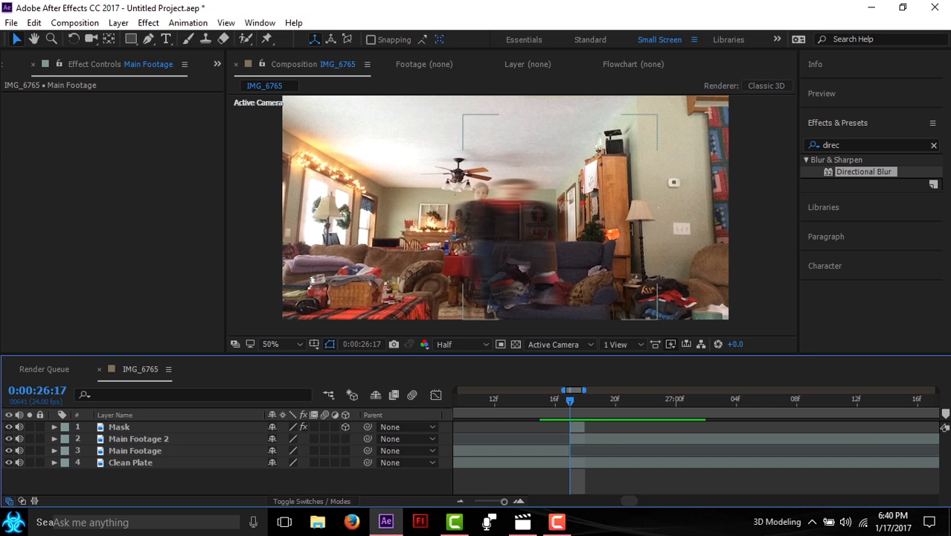
mouse_move(652, 439)
mouse_down()
mouse_move(606, 439)
mouse_move(651, 439)
mouse_up()
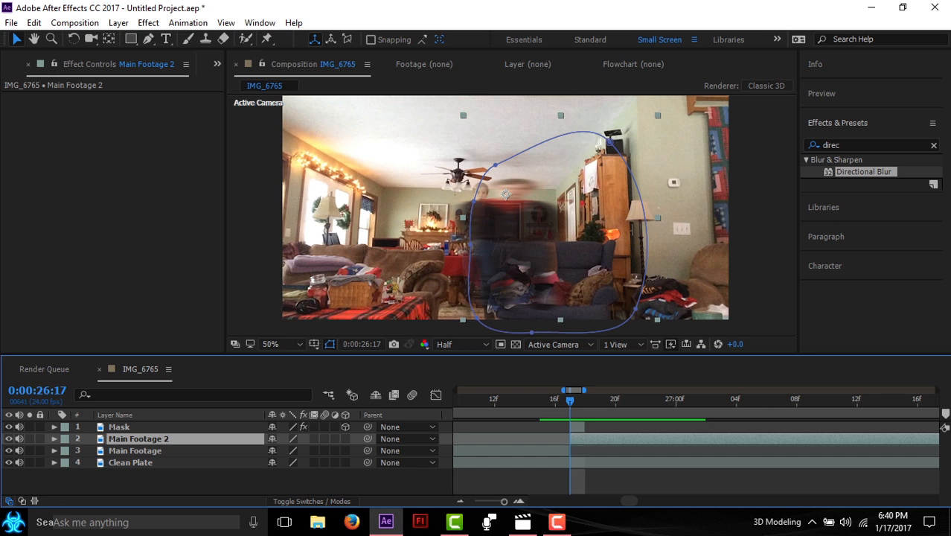
drag(653, 439, 555, 439)
drag(655, 439, 745, 440)
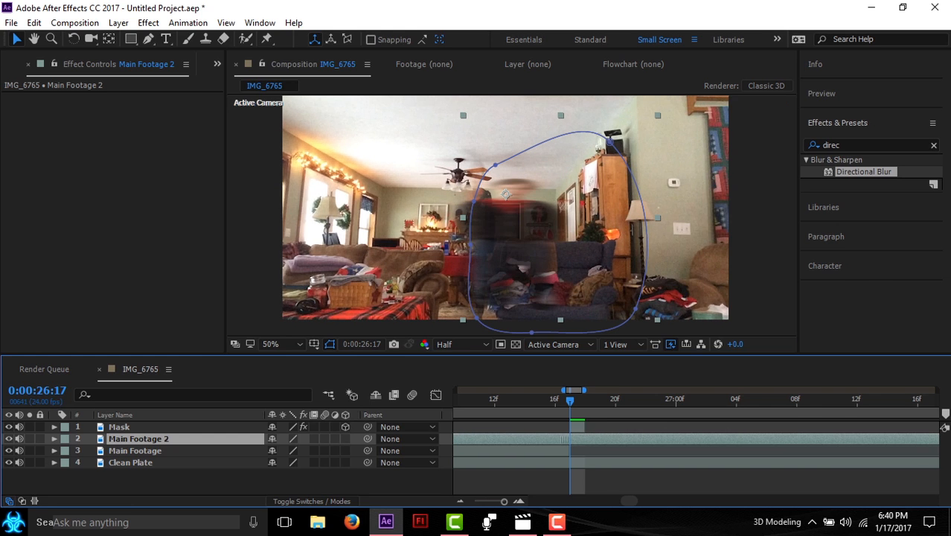
drag(564, 439, 549, 439)
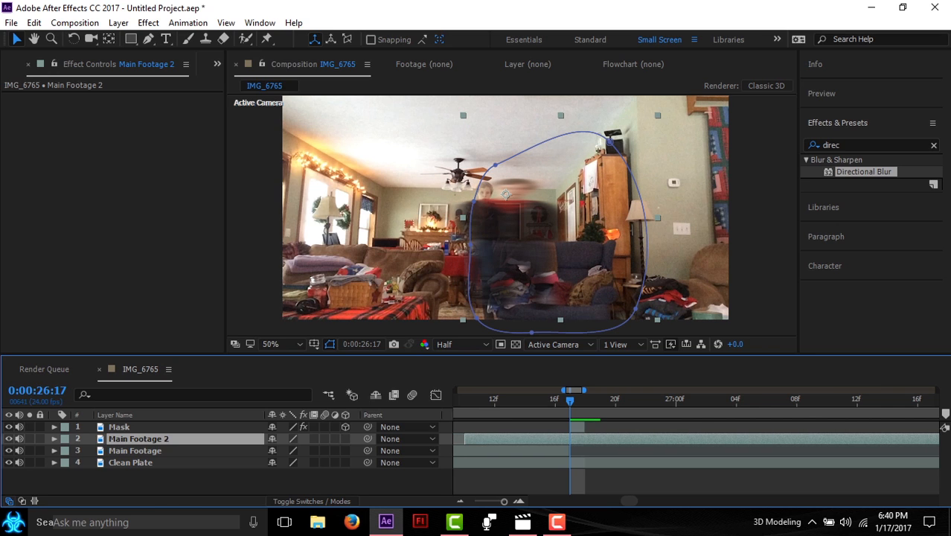
key(alt+bracketleft)
key(alt+bracketright)
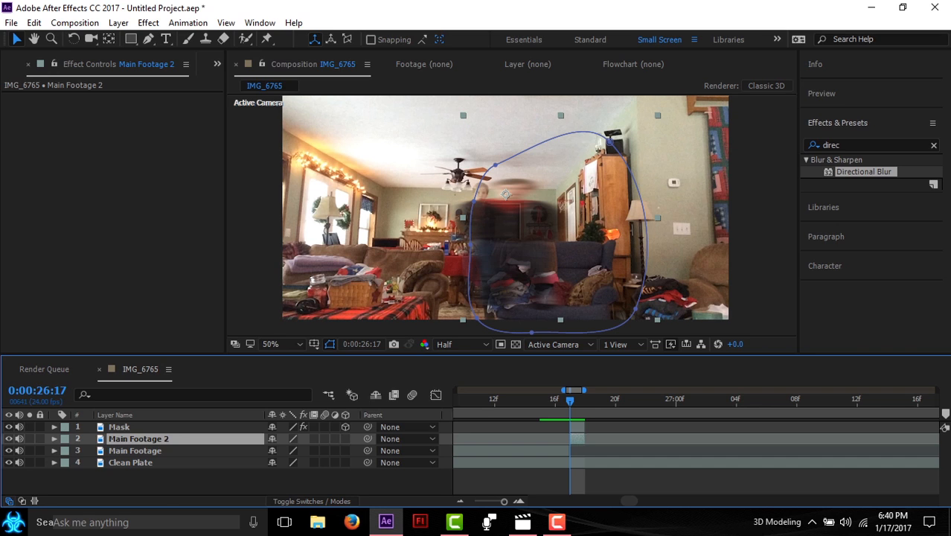
Rename the one-frame Main Footage piece as MF Mask.
click(134, 451)
click(138, 439)
key(Return)
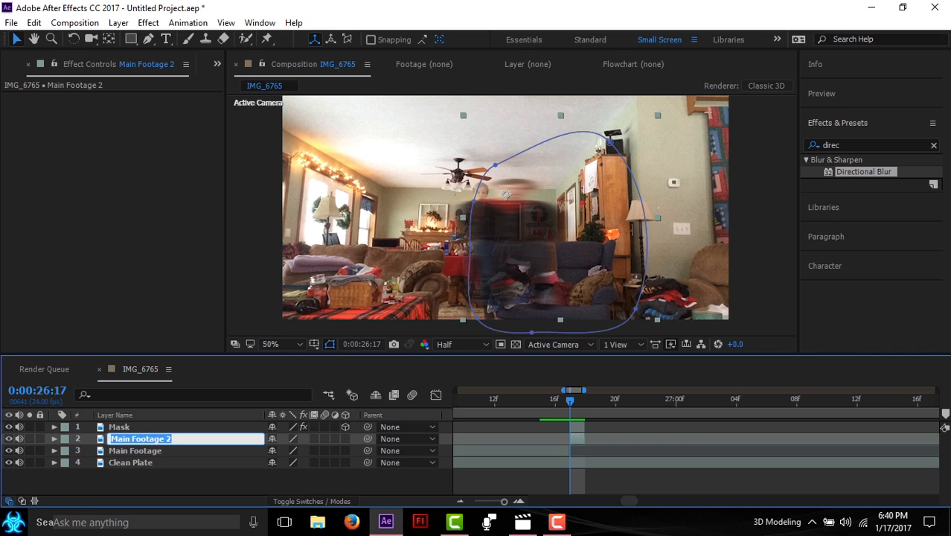
text(MF Mask)
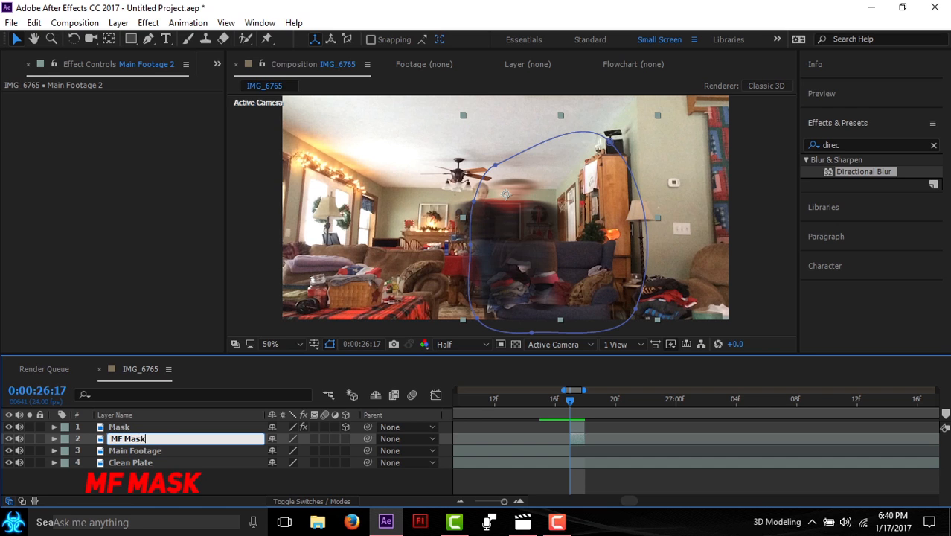
key(Return)
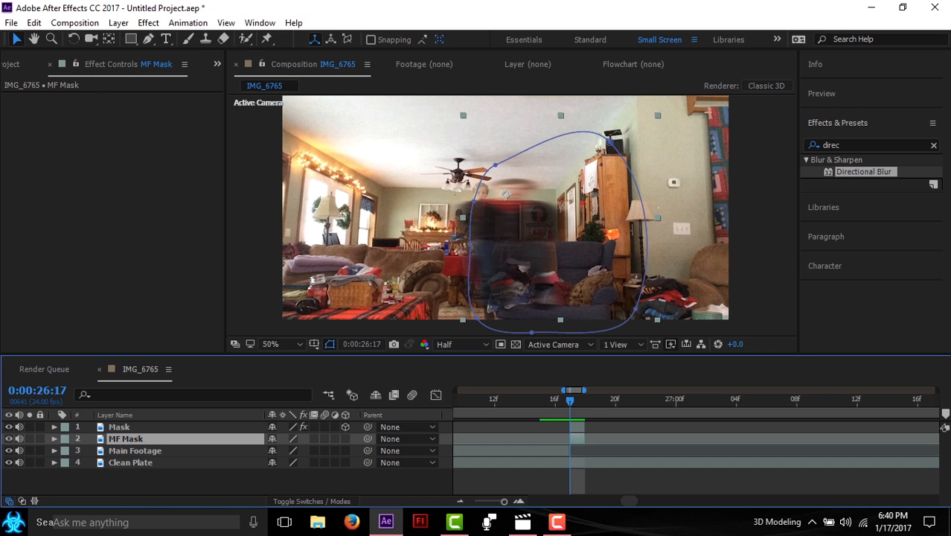
Duplicate the unmasked Main Footage layer and shift the copy so it spans 0:00:26:17.
key(ctrl+Down)
key(ctrl+d)
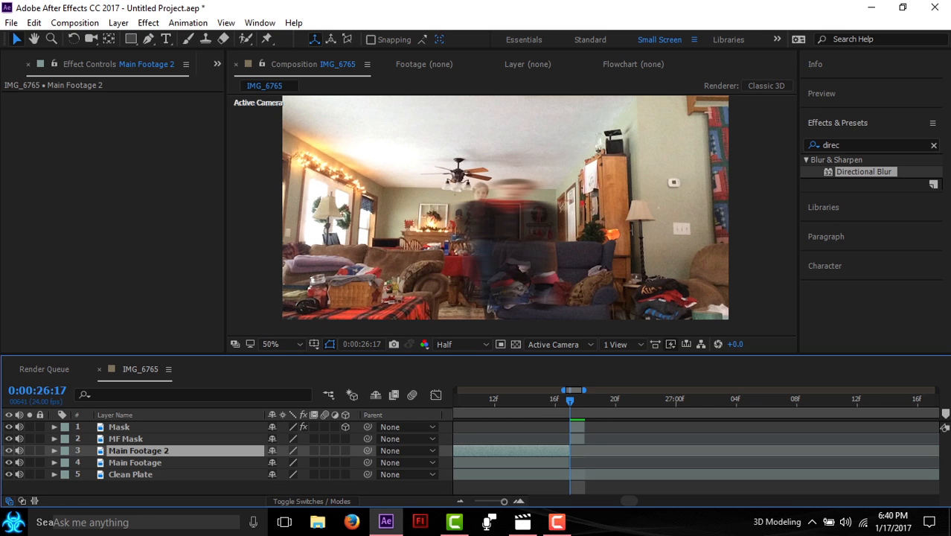
key(alt+bracketleft)
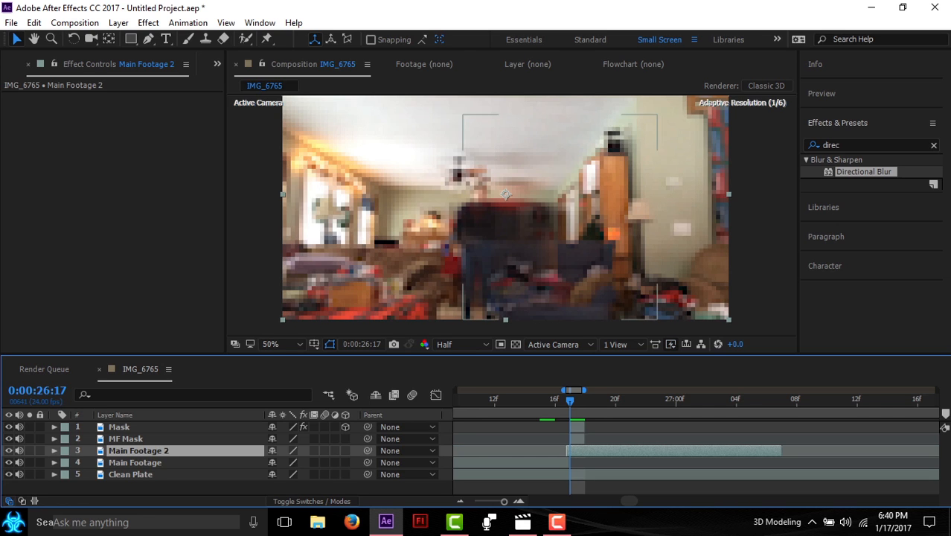
key(ctrl+Down)
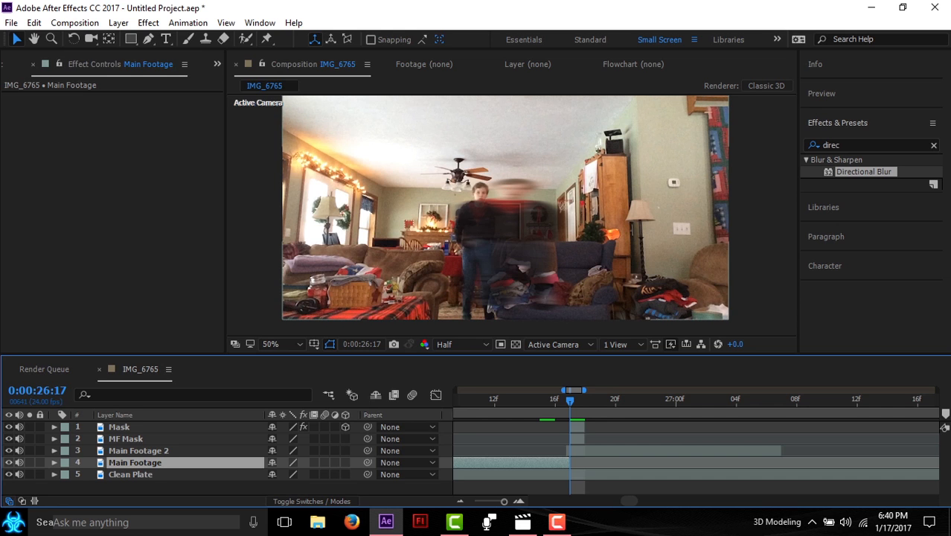
key(ctrl+Up)
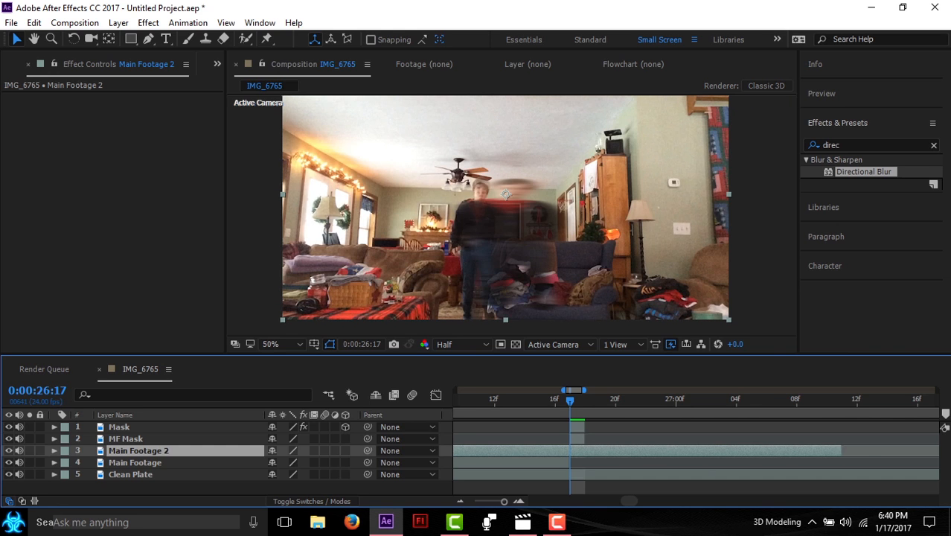
Extend the end of the duplicated footage and slide it until the person running close to the camera appears at 0:00:26:17.
key(minus)
key(minus)
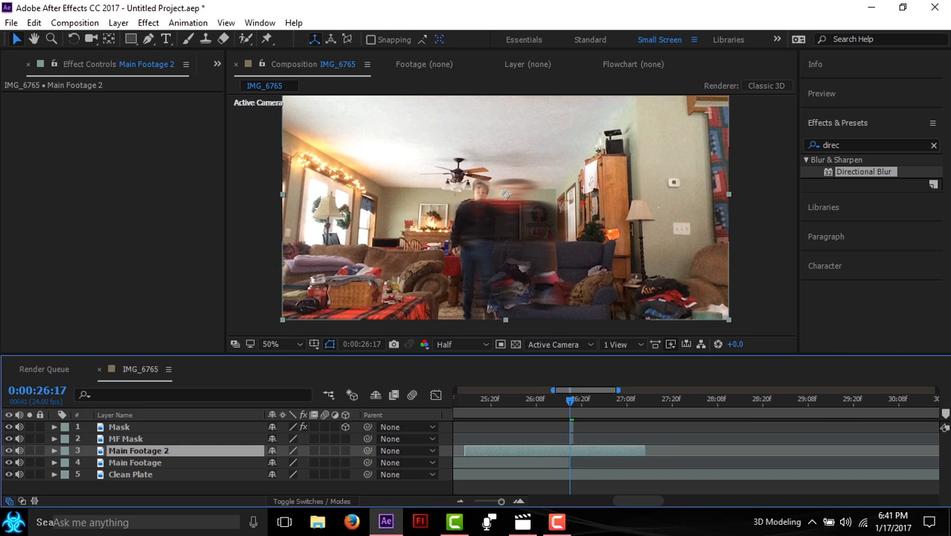
drag(645, 450, 845, 450)
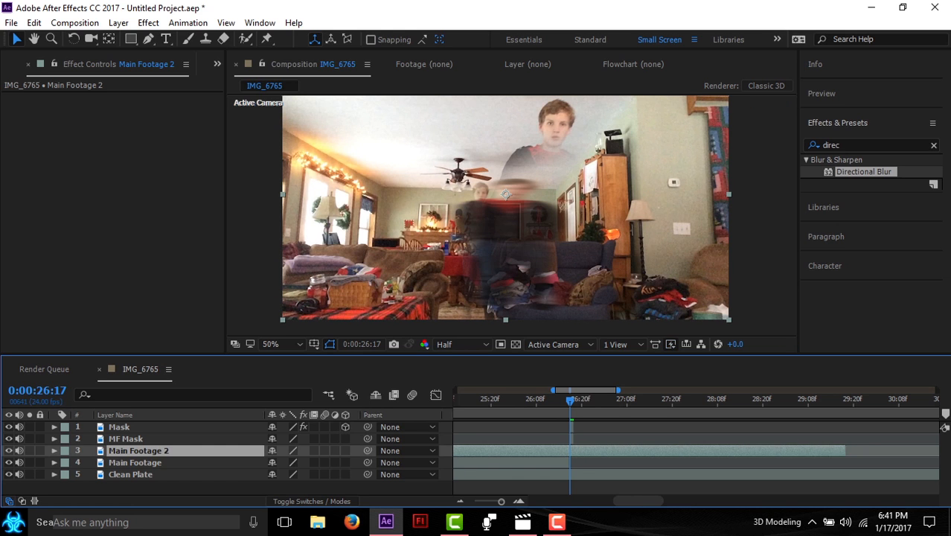
click(766, 486)
drag(754, 451, 646, 450)
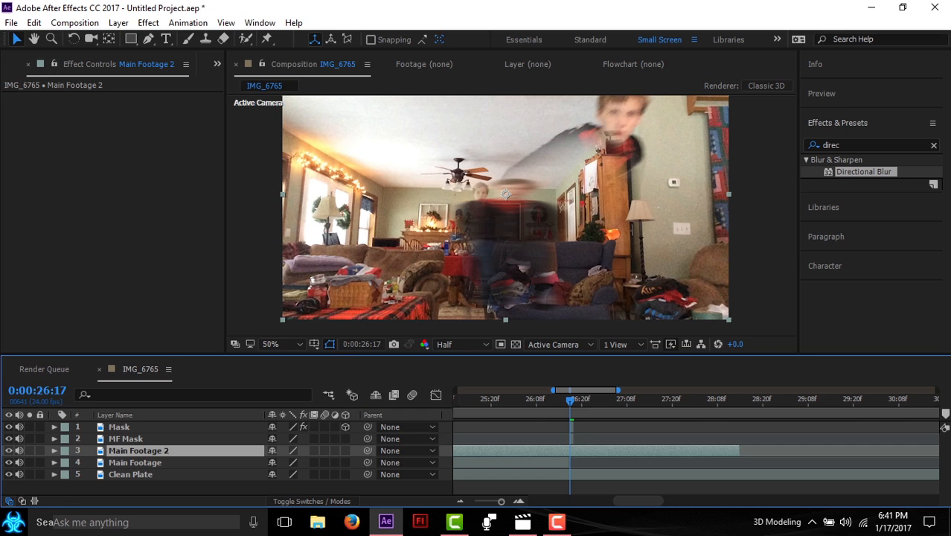
Trim the start of the duplicated footage to 0:00:26:18, right after the blurred frame, and select the Mask layer.
key(alt+bracketleft)
key(equal)
key(equal)
key(equal)
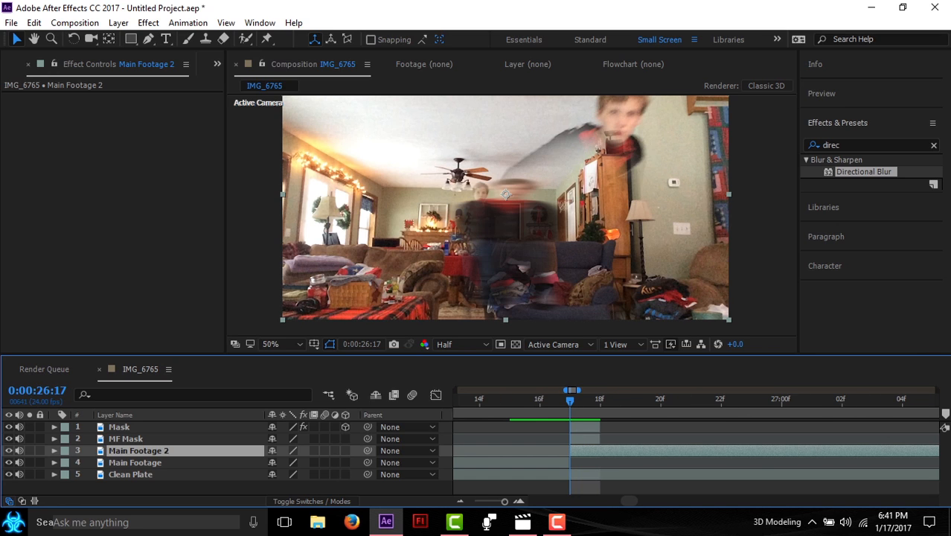
drag(571, 451, 602, 451)
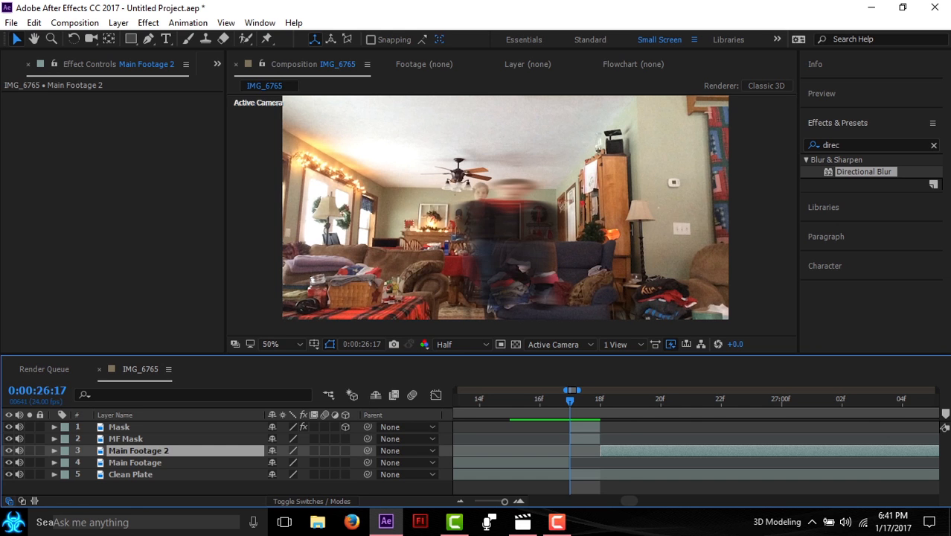
key(Page_Down)
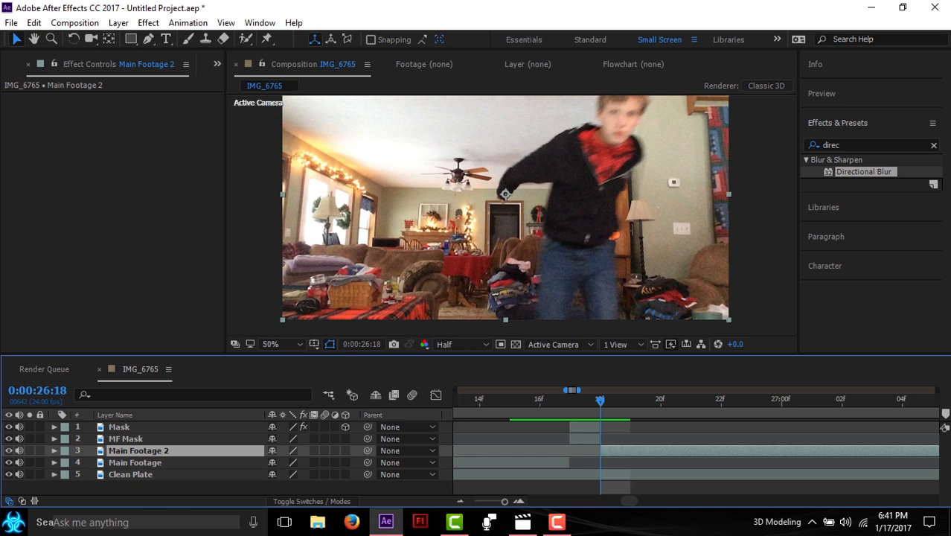
click(119, 427)
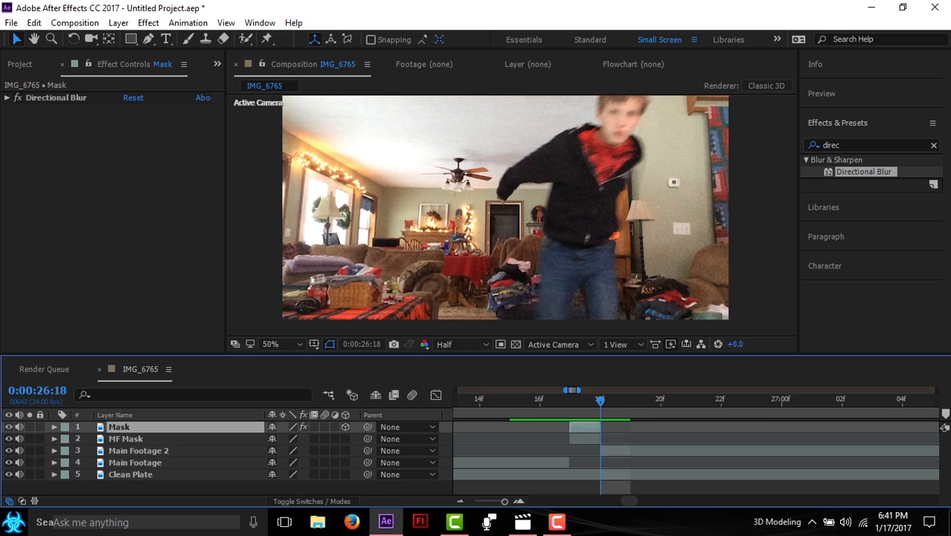
Duplicate the Mask layer twice and offset the one-frame copies to 0:00:26:18 and 0:00:26:19.
key(ctrl+d)
key(ctrl+d)
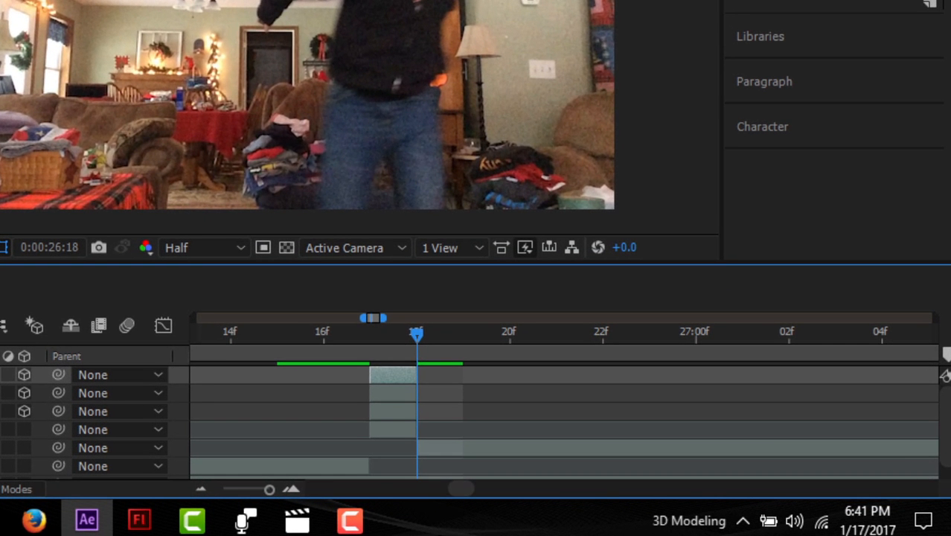
click(393, 393)
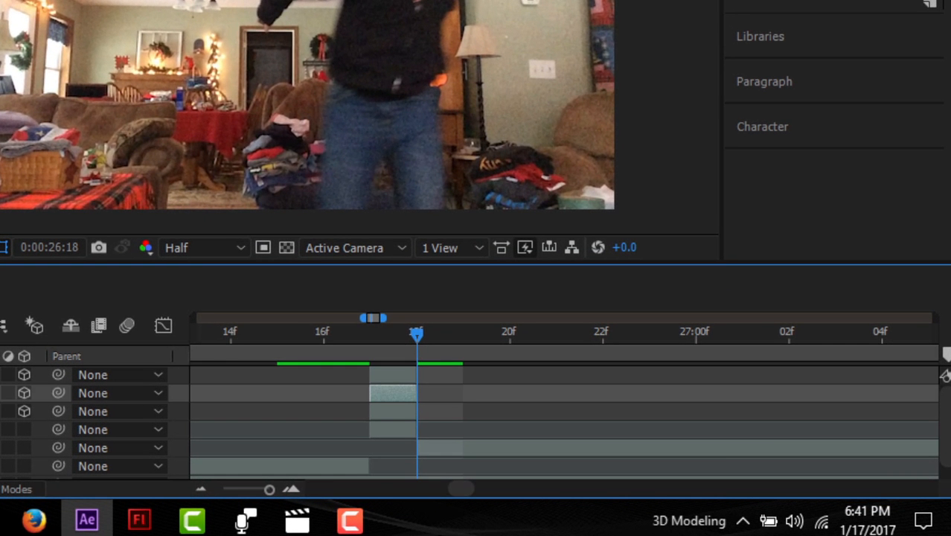
key([)
drag(393, 375, 487, 375)
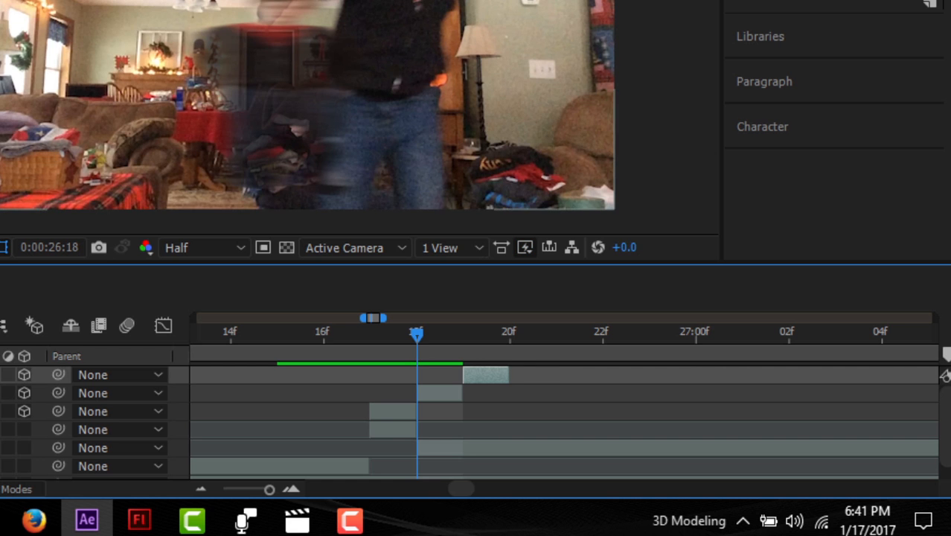
Shift the Main Footage 2 layer two frames later so it starts at 0:00:26:20.
click(484, 448)
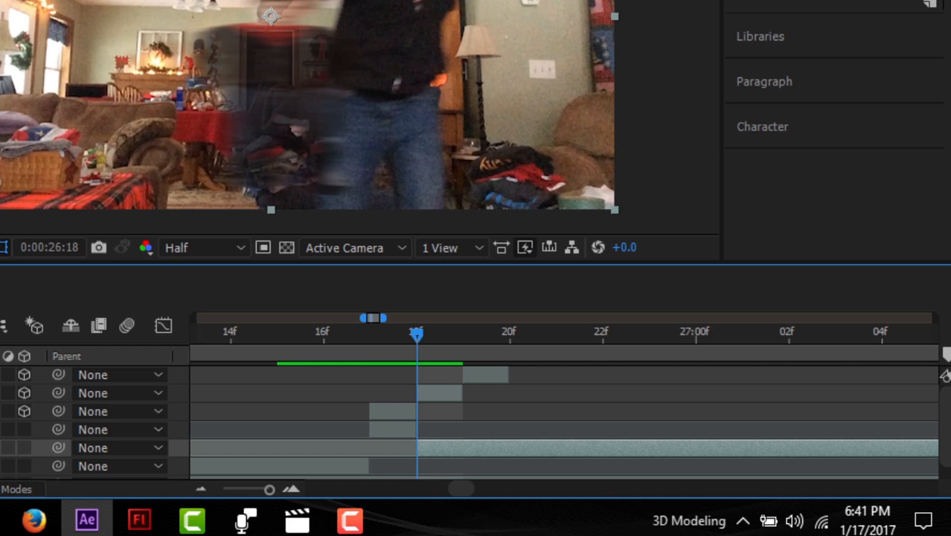
key(alt+Page_Down)
key(alt+Page_Down)
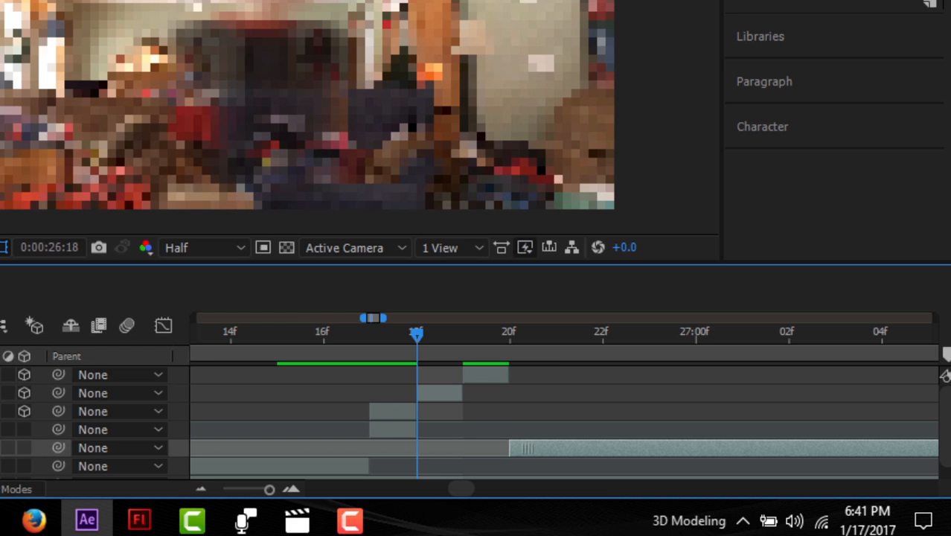
Review the frames from 0:00:26:15 to 0:00:26:20 to examine the transition from standing through blurred cutouts to running footage.
key(Page_Up)
key(Page_Up)
key(Page_Up)
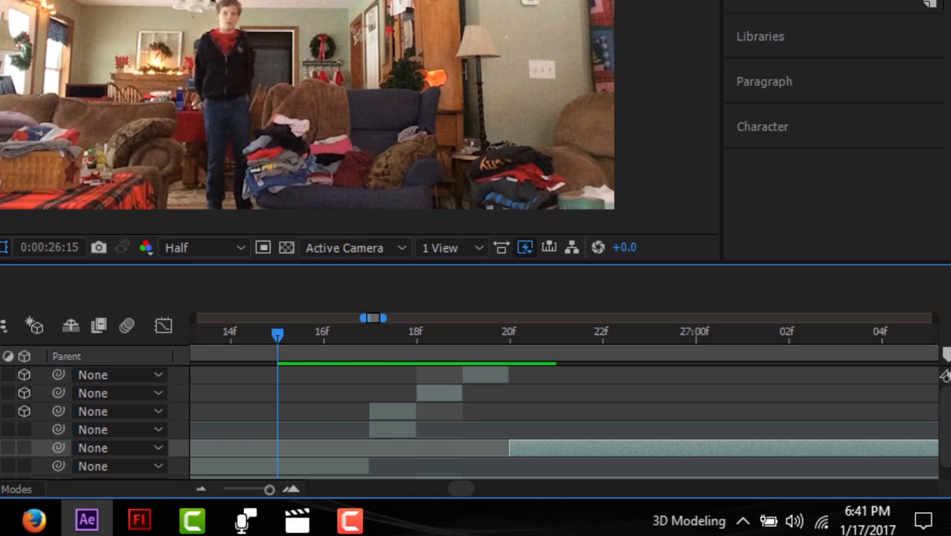
key(Page_Down)
key(Page_Down)
key(Page_Down)
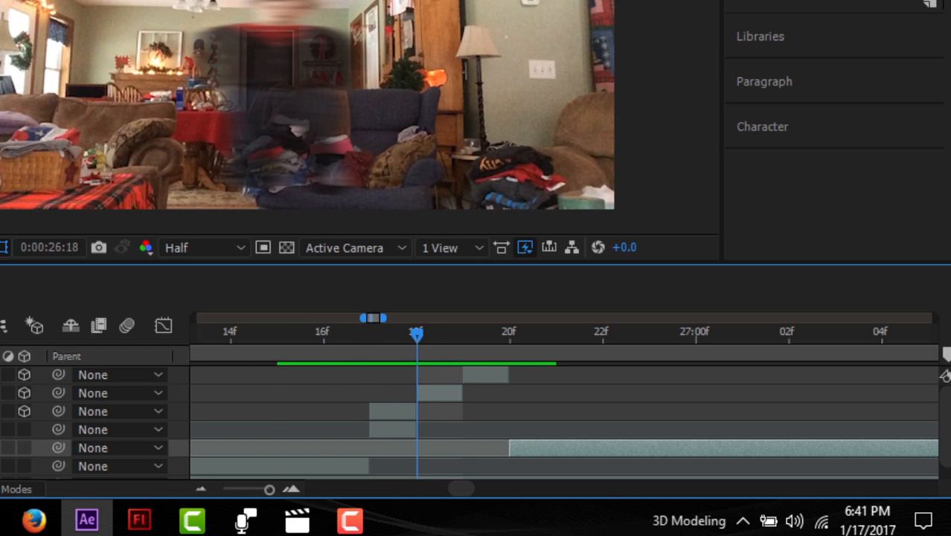
key(Page_Down)
key(Page_Down)
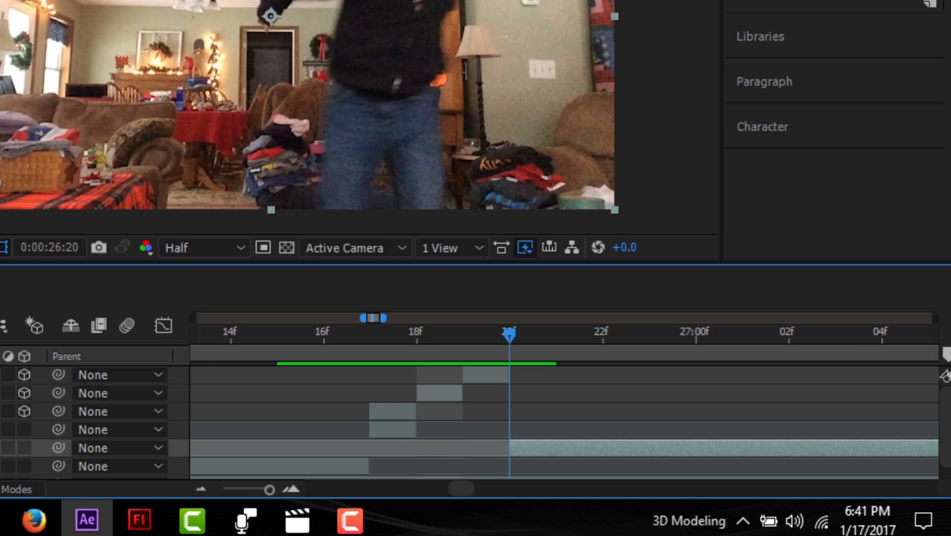
key(Page_Up)
key(Page_Up)
key(Page_Up)
key(Page_Up)
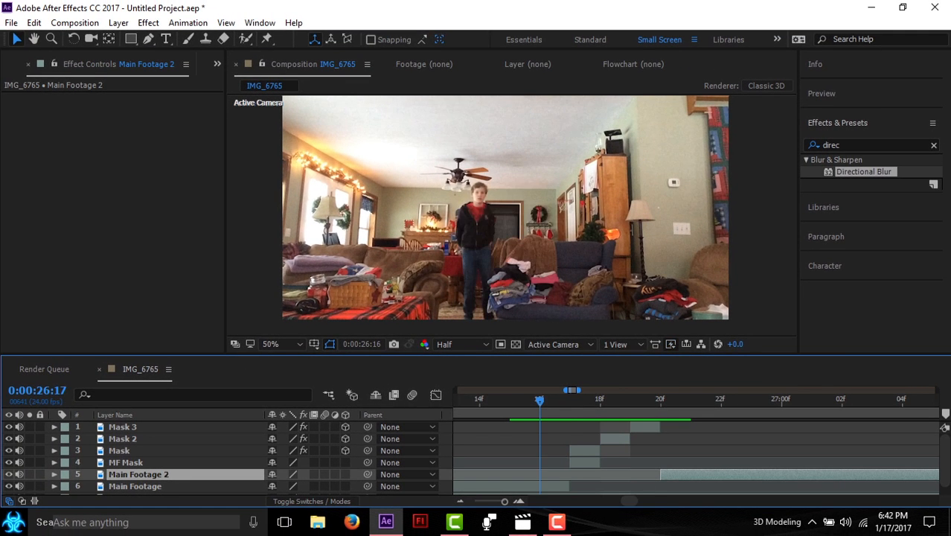
key(Page_Down)
key(Page_Down)
key(Page_Up)
Stretch the Mask layer to about 595% horizontal scale at 0:00:26:17 and move the cutout rightward toward the wooden cabinet.
click(585, 450)
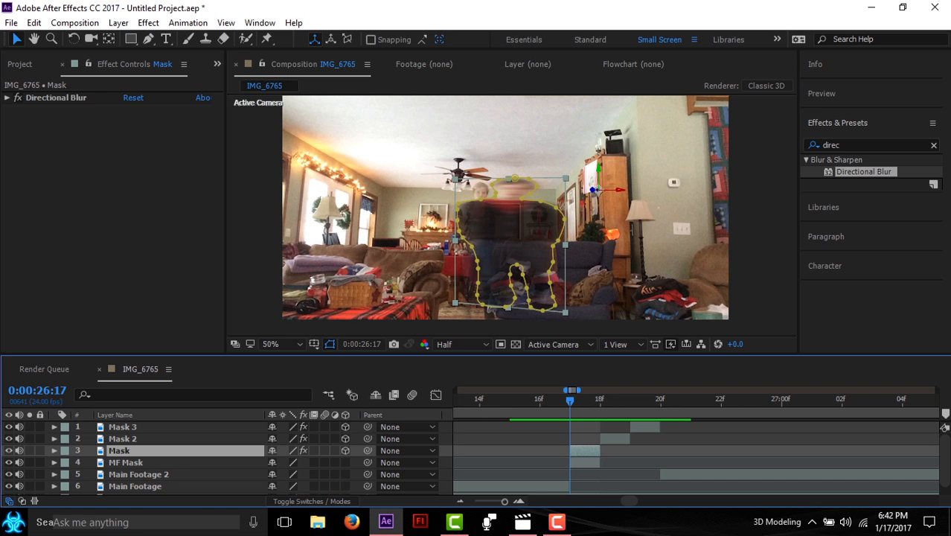
key(Page_Down)
key(Page_Down)
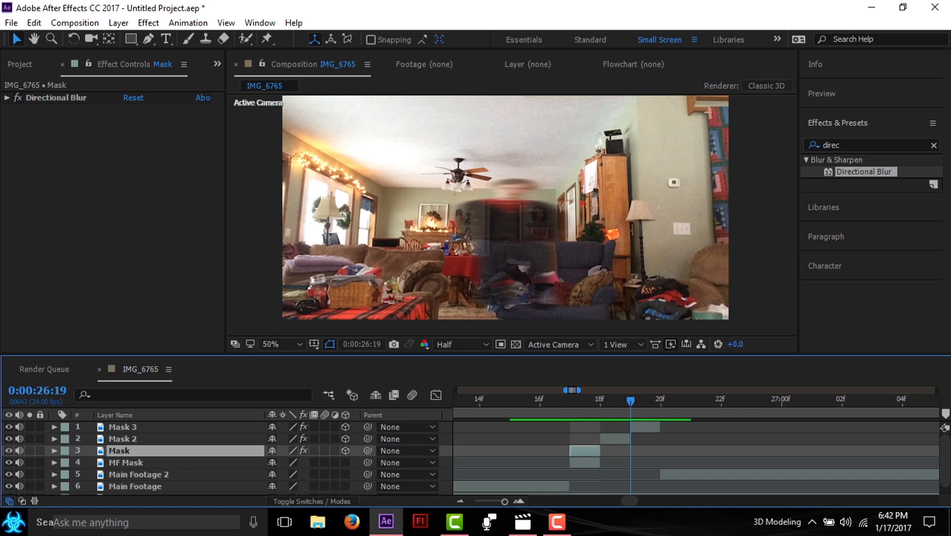
key(Page_Up)
key(Page_Up)
key(s)
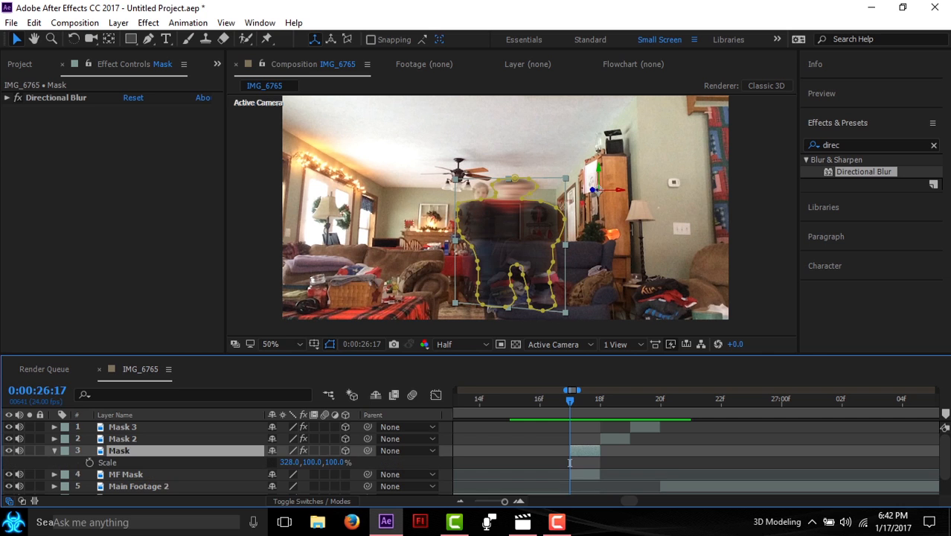
drag(289, 462, 475, 462)
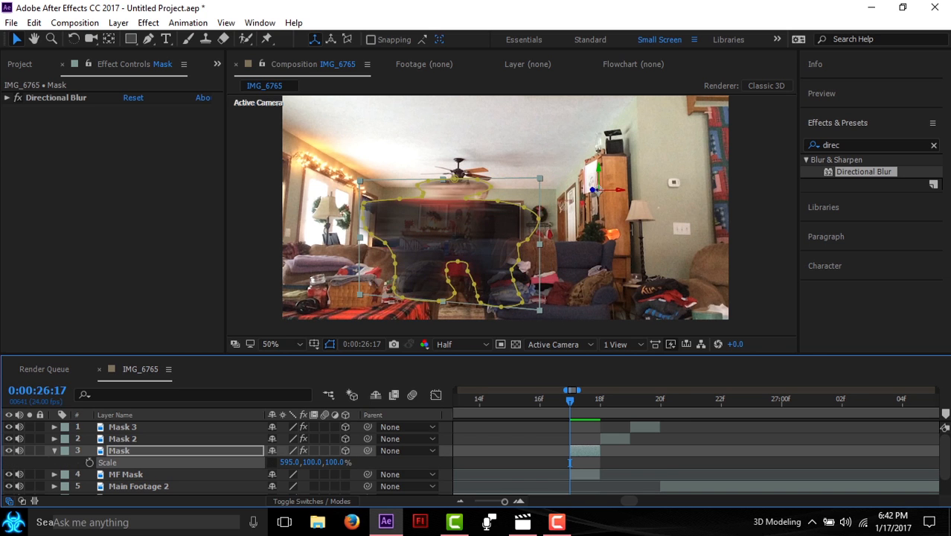
drag(439, 245, 509, 252)
Raise the Mask layer's opacity until the blurred cutout is fully opaque.
key(t)
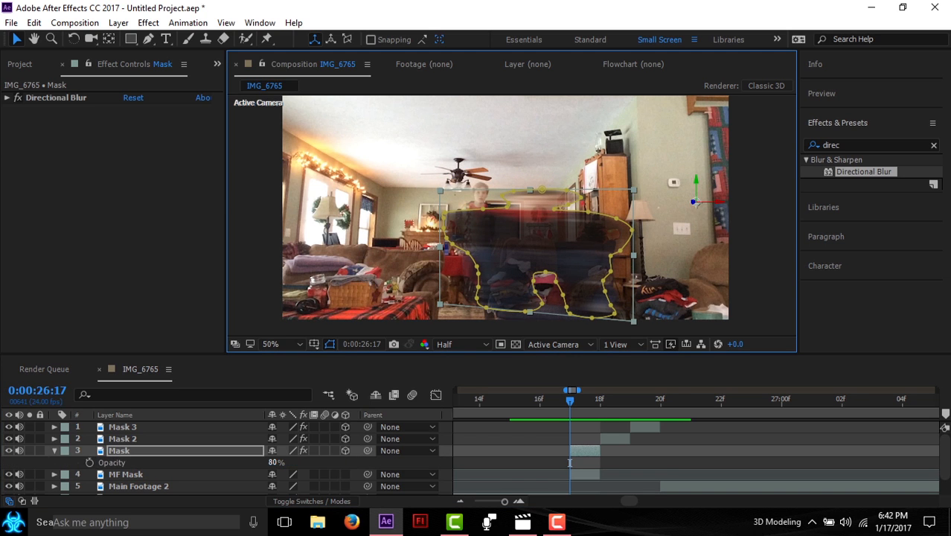
drag(275, 462, 300, 462)
key(t)
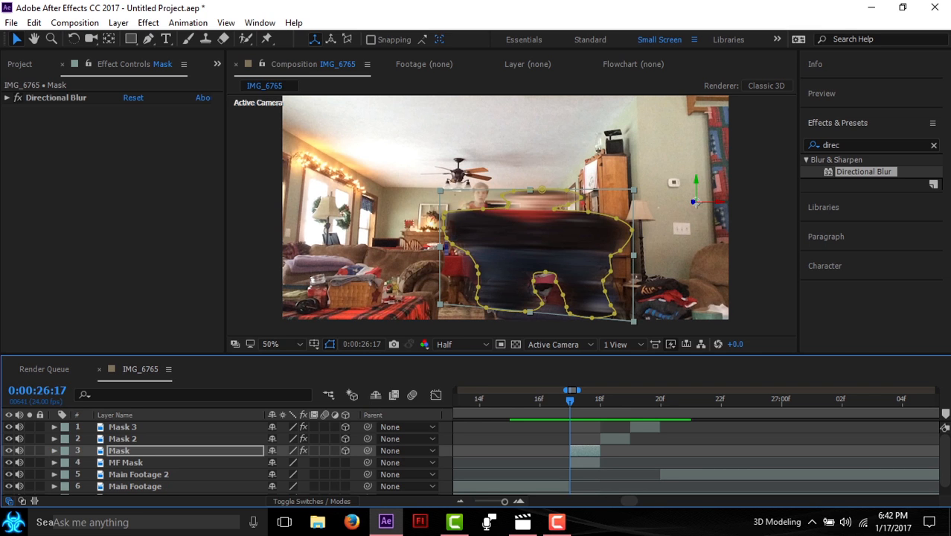
Set the Mask layer's horizontal scale to 468% and Y Rotation to 46°, repositioning the cutout beside the standing person.
key(s)
drag(288, 462, 545, 462)
drag(596, 208, 573, 201)
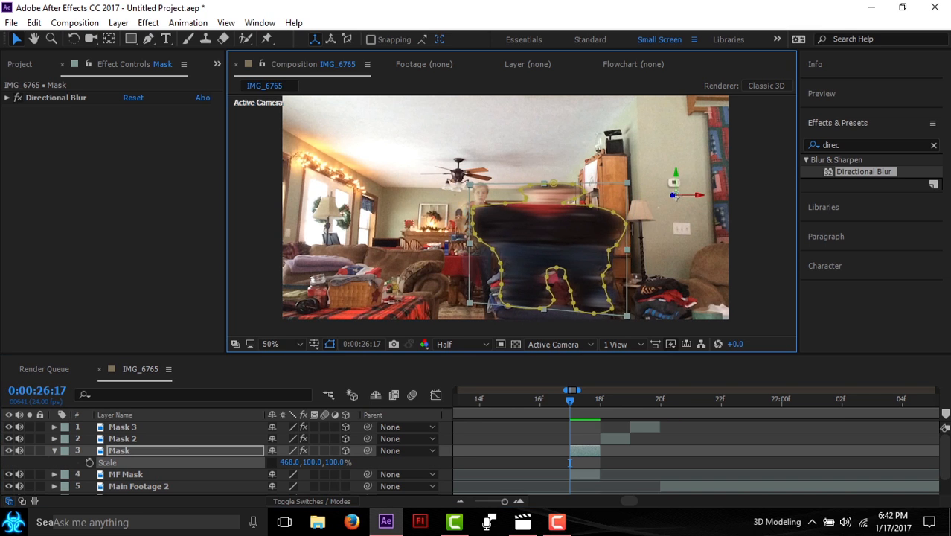
key(r)
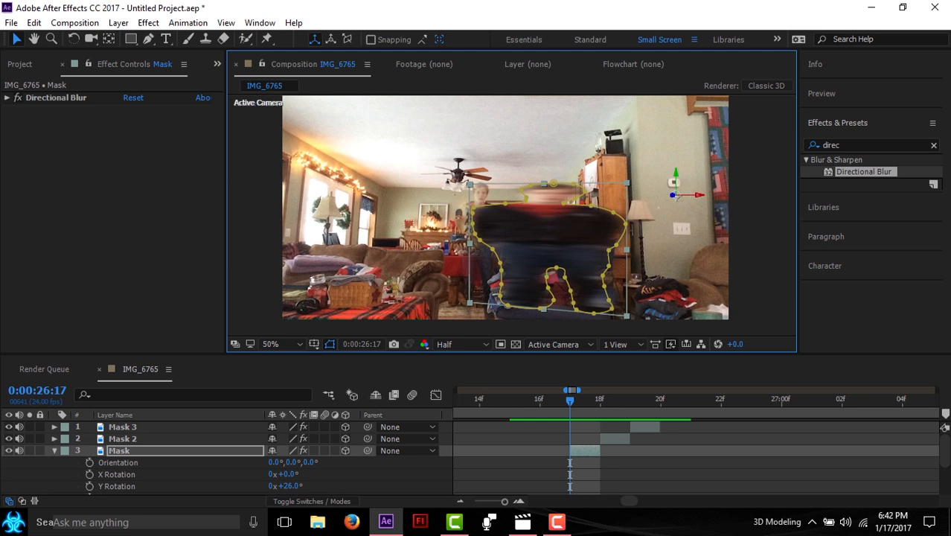
drag(289, 486, 306, 486)
drag(568, 229, 523, 232)
Move the Mask 2 cutout rightward toward the cabinet at 0:00:26:18 and set its opacity to 100%.
drag(570, 400, 600, 400)
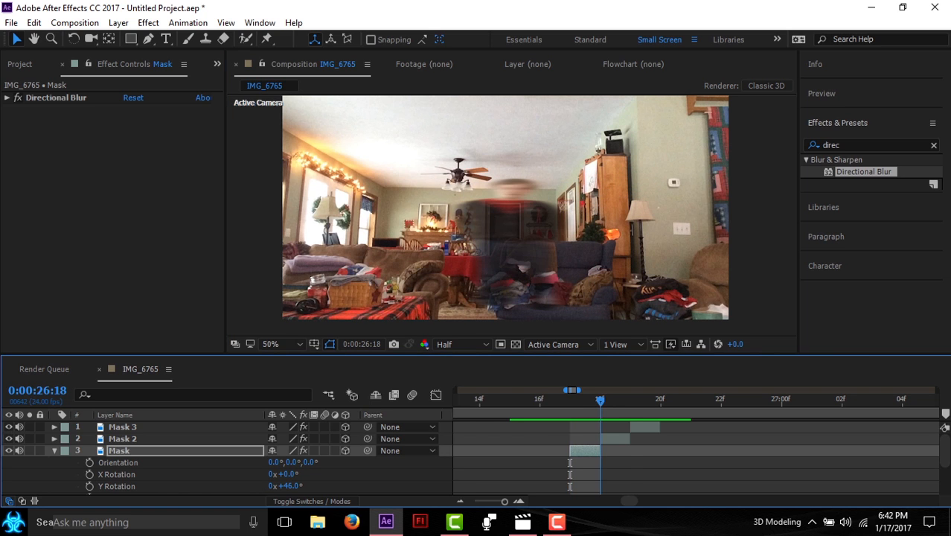
drag(519, 232, 570, 234)
key(t)
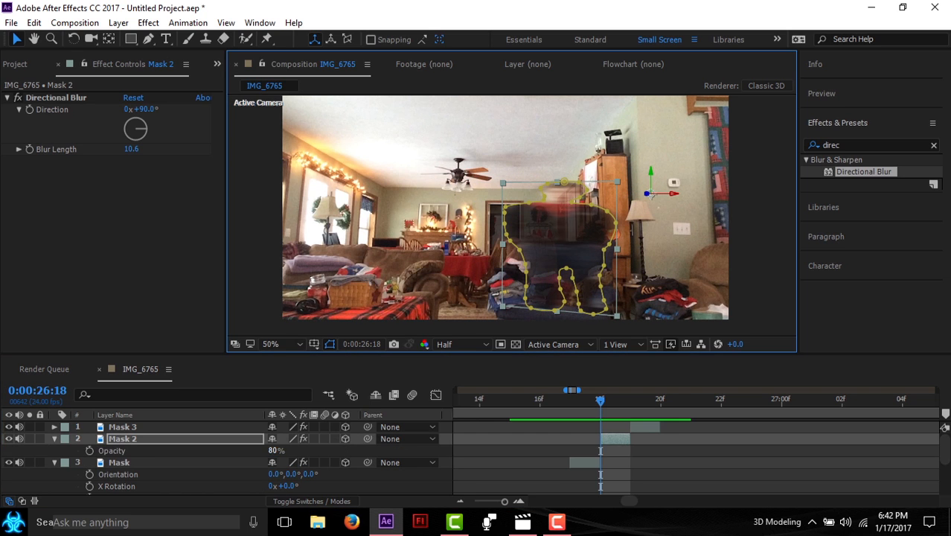
drag(274, 451, 291, 450)
click(54, 462)
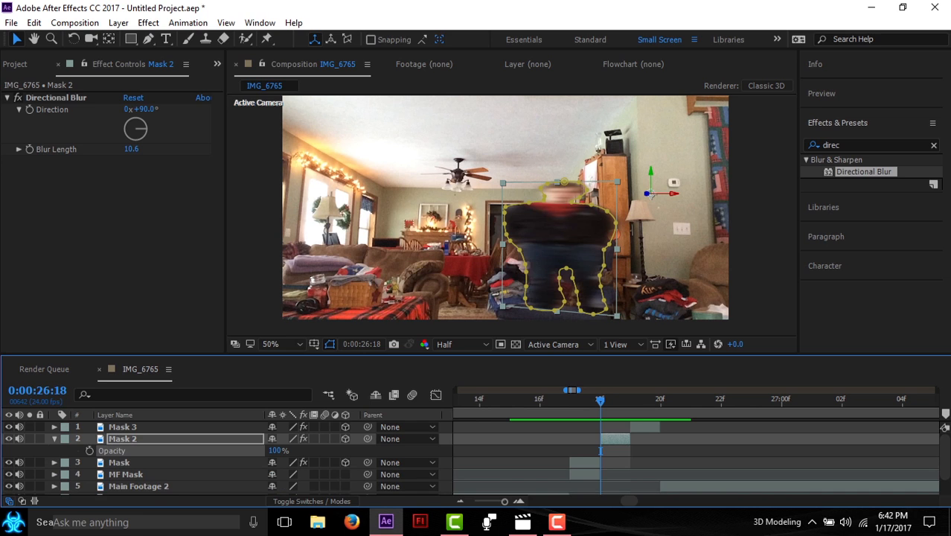
Set the Mask 2 layer's horizontal scale to 421%.
key(r)
key(s)
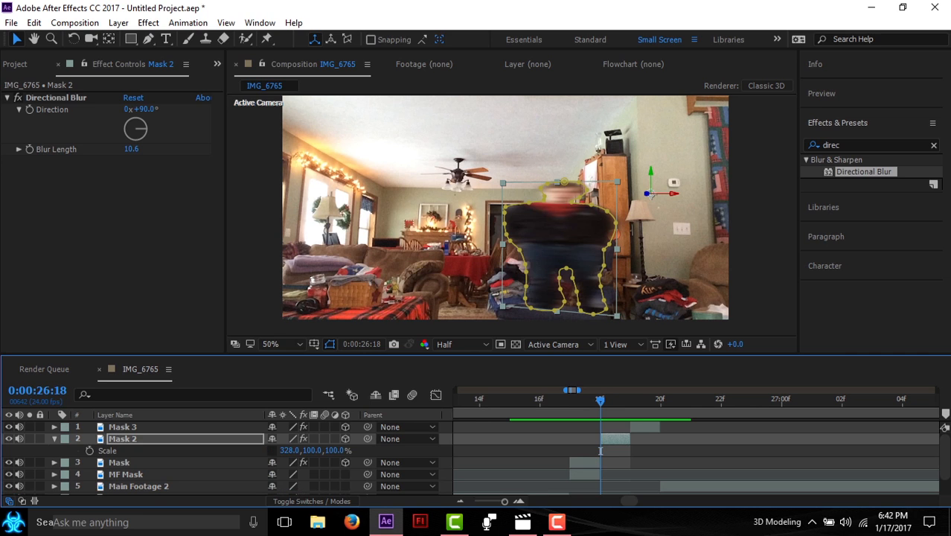
drag(290, 450, 347, 450)
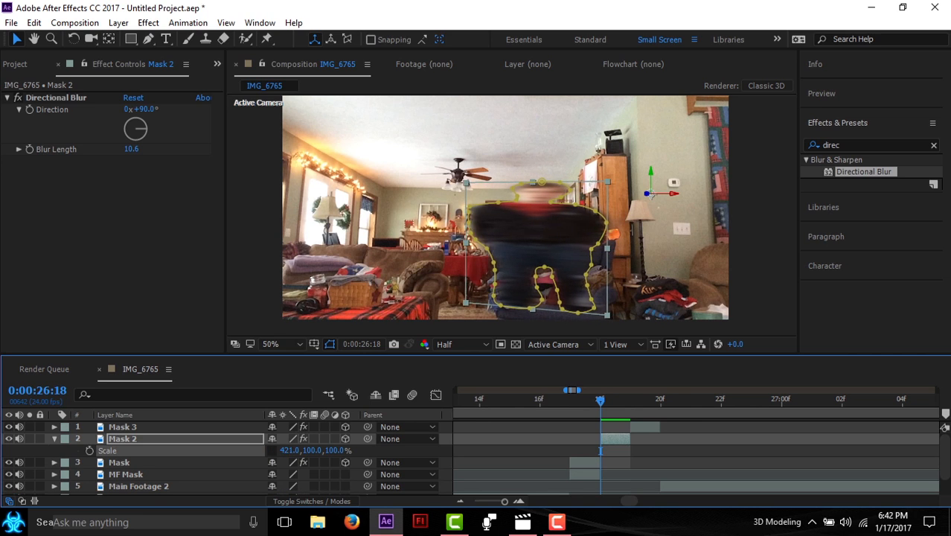
Set Mask 2's Y Rotation to 29° and Z Rotation to -3°, and shift the cutout slightly up and to the right.
key(r)
mouse_move(290, 474)
mouse_down()
mouse_move(324, 474)
mouse_move(291, 474)
mouse_up()
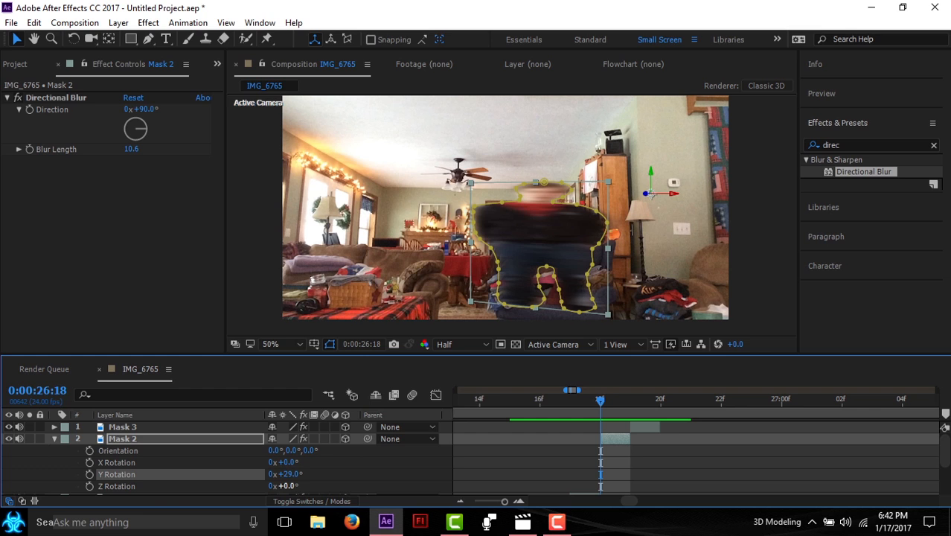
mouse_move(286, 486)
mouse_down()
mouse_move(276, 486)
mouse_move(284, 486)
mouse_up()
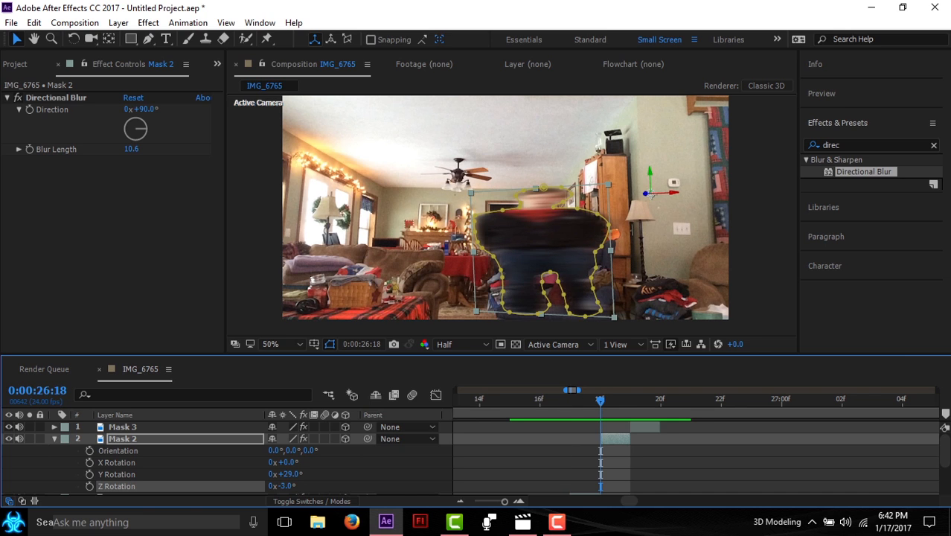
drag(649, 195, 669, 181)
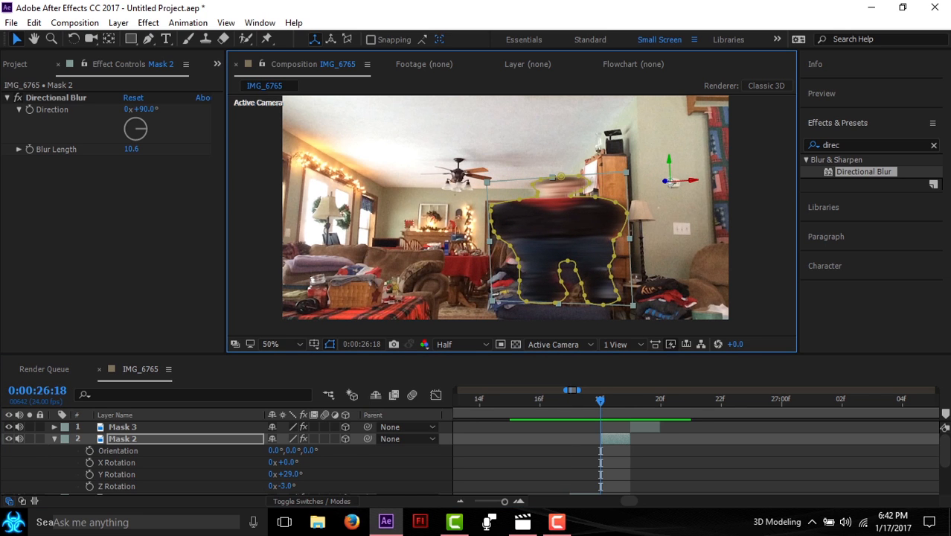
Stretch the Mask 3 cutout at 0:00:26:19 to nearly double its width and raise its opacity.
key(Page_Down)
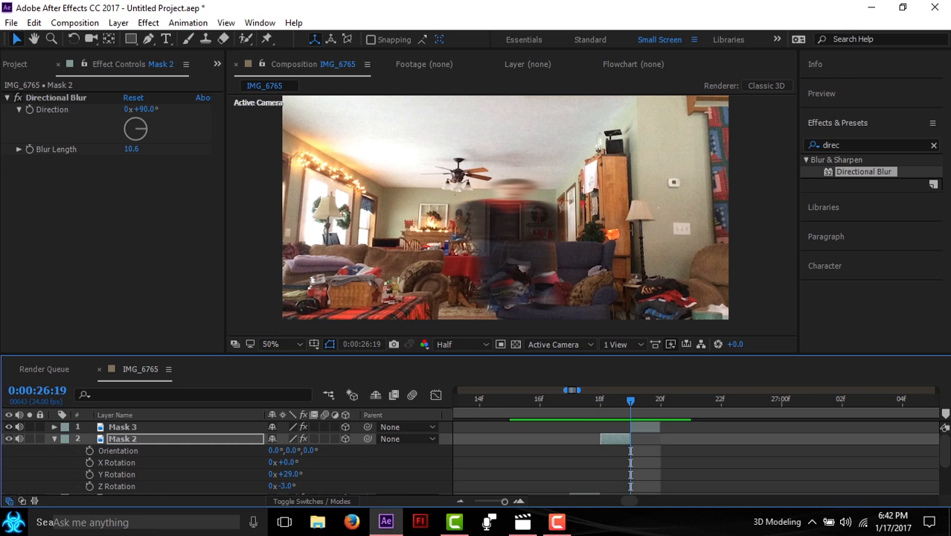
click(54, 439)
click(123, 427)
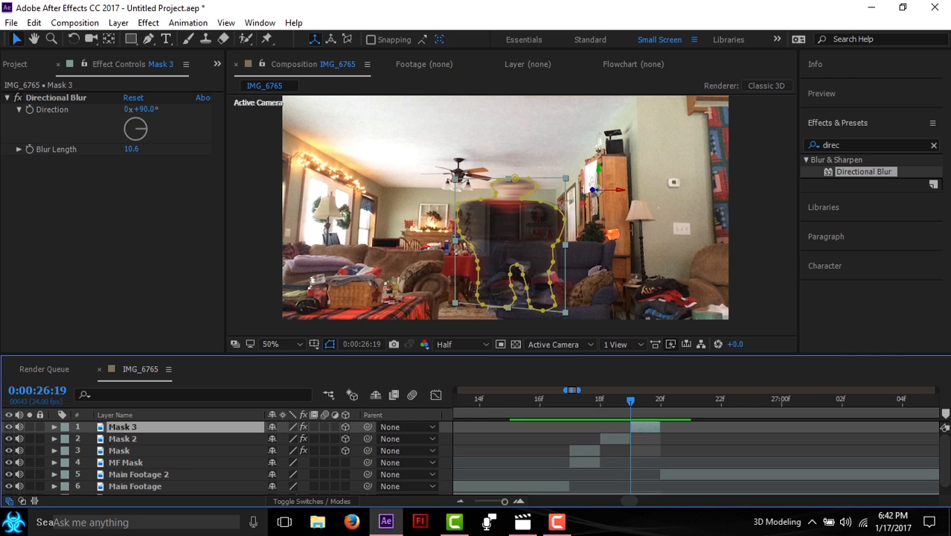
key(s)
drag(289, 439, 631, 440)
key(t)
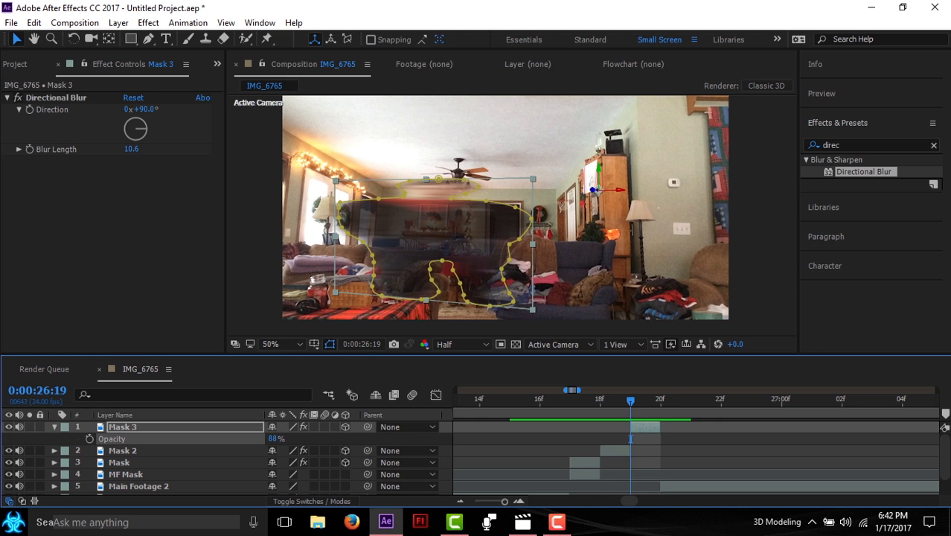
Set Mask 3's Y Rotation to 24° and move the cutout up and right so it covers the cabinet and lamp.
key(r)
mouse_move(286, 463)
mouse_down()
mouse_move(339, 462)
mouse_move(304, 462)
mouse_up()
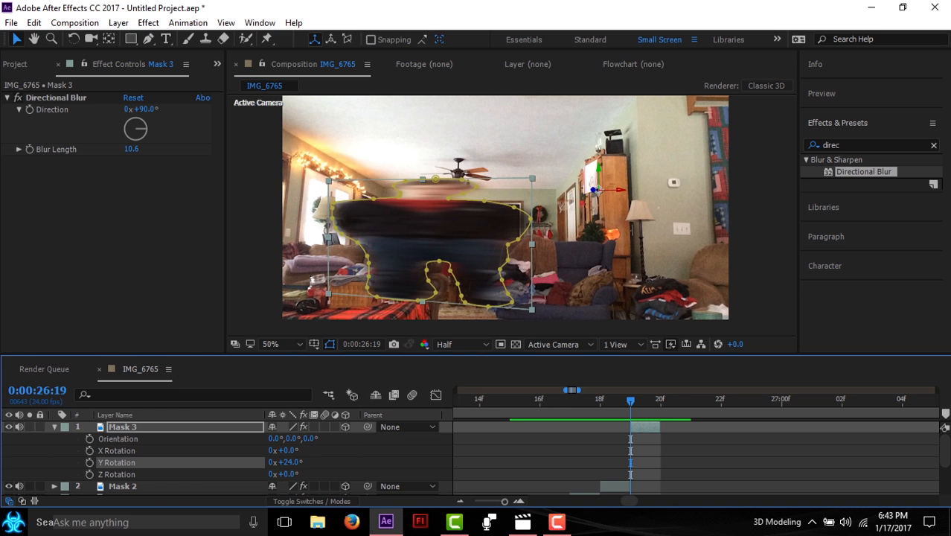
drag(480, 227, 599, 216)
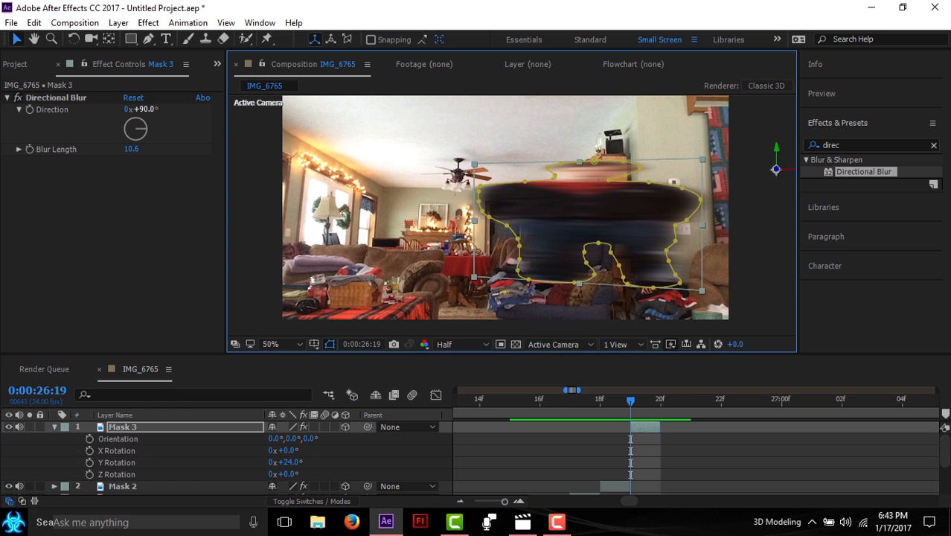
Return Mask 3's Directional Blur direction to 90° and set its Blur Length to 43.5.
mouse_move(142, 125)
mouse_down()
mouse_move(129, 120)
mouse_move(146, 129)
mouse_move(129, 137)
mouse_up()
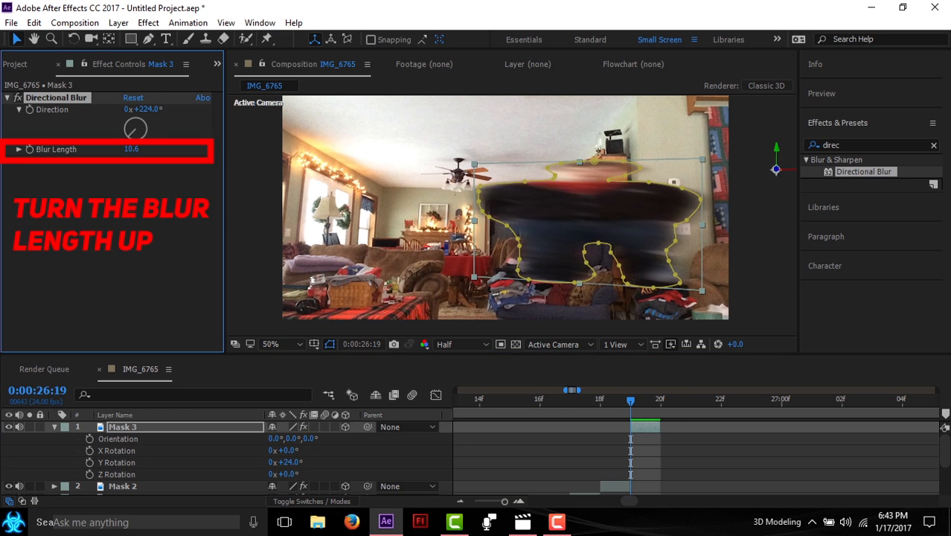
key(ctrl+z)
click(131, 149)
text(50)
key(Return)
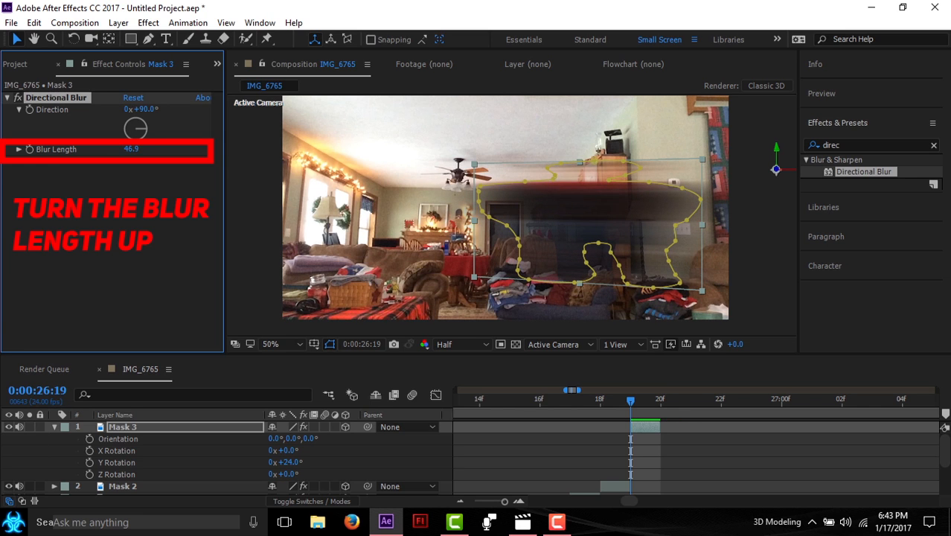
click(54, 427)
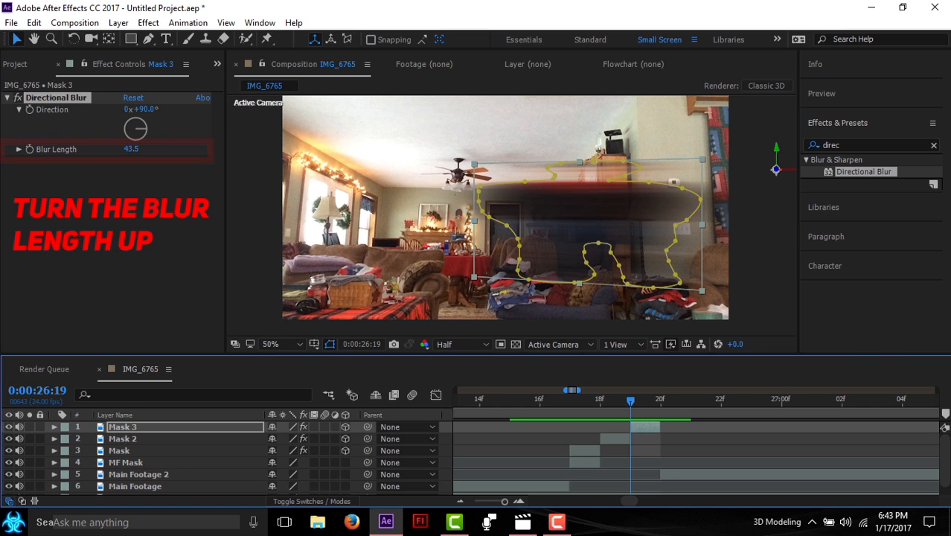
Set the Directional Blur length of the Mask 2 layer to 43.5.
click(123, 439)
click(131, 148)
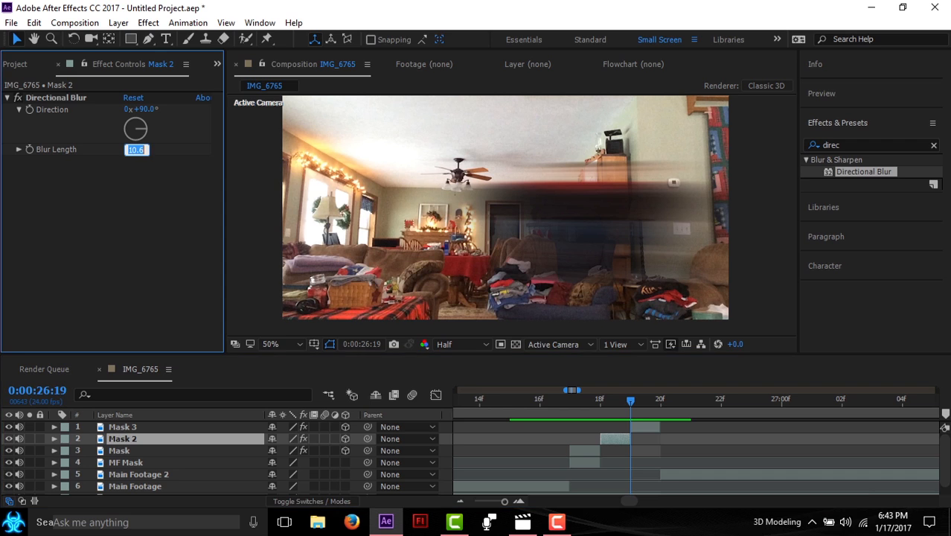
text(43.2)
key(Return)
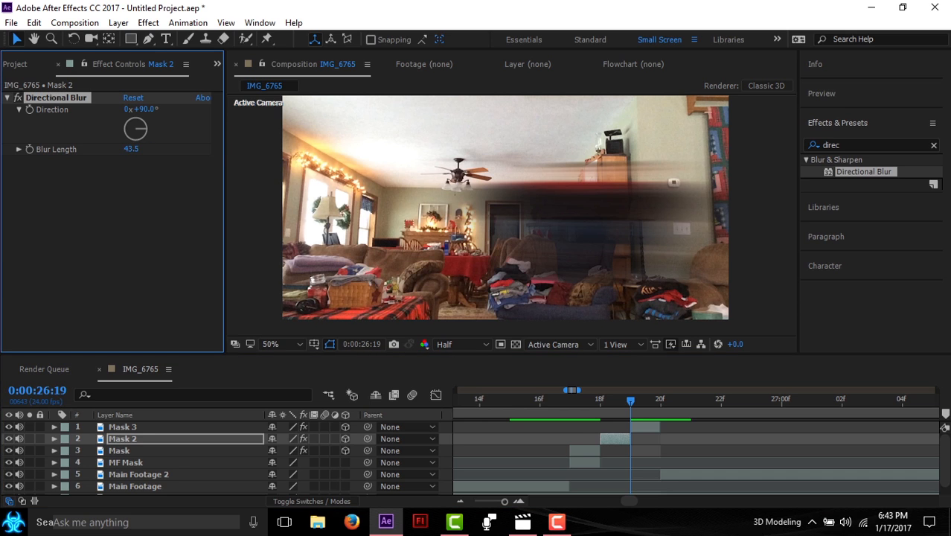
Set the Directional Blur length of the Mask layer to 43.5.
click(119, 451)
click(7, 98)
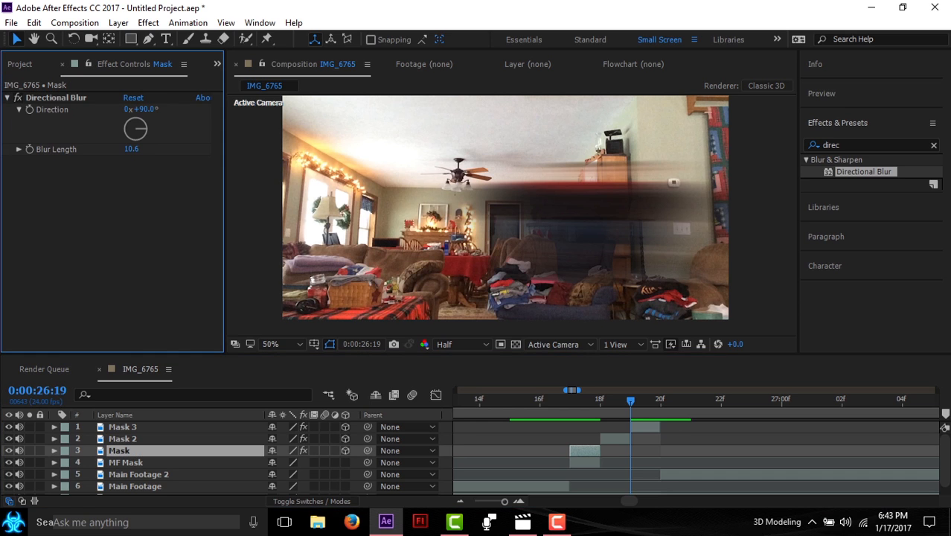
click(131, 150)
text(43.5)
key(Return)
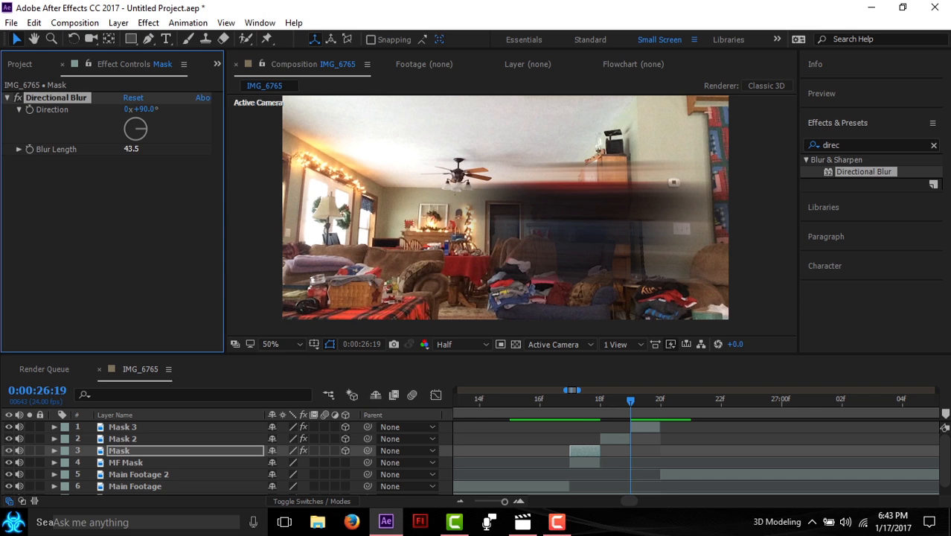
key(Return)
Preview the super-speed transition and examine the frames between 0:00:26:16 and 0:00:26:20 one by one, including the start of Main Footage 2.
key(Page_Up)
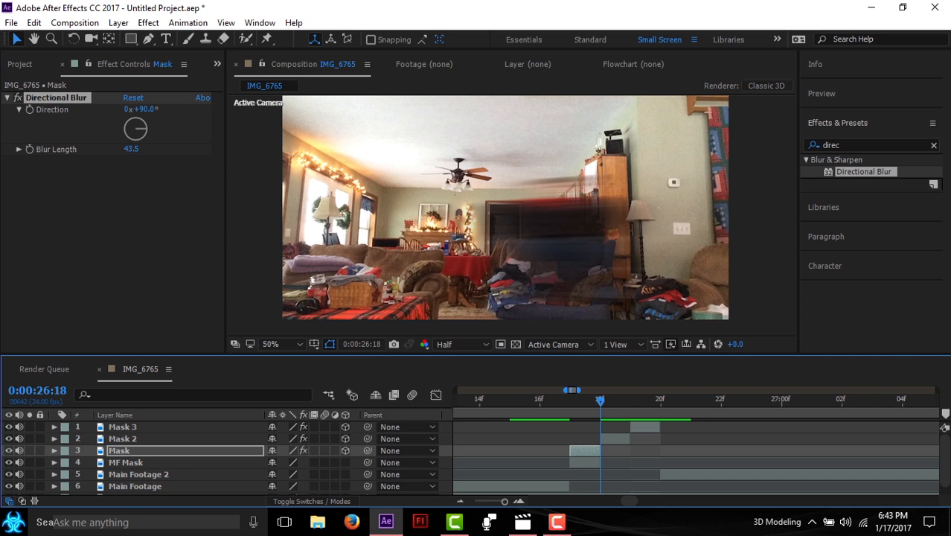
key(Page_Up)
key(Page_Up)
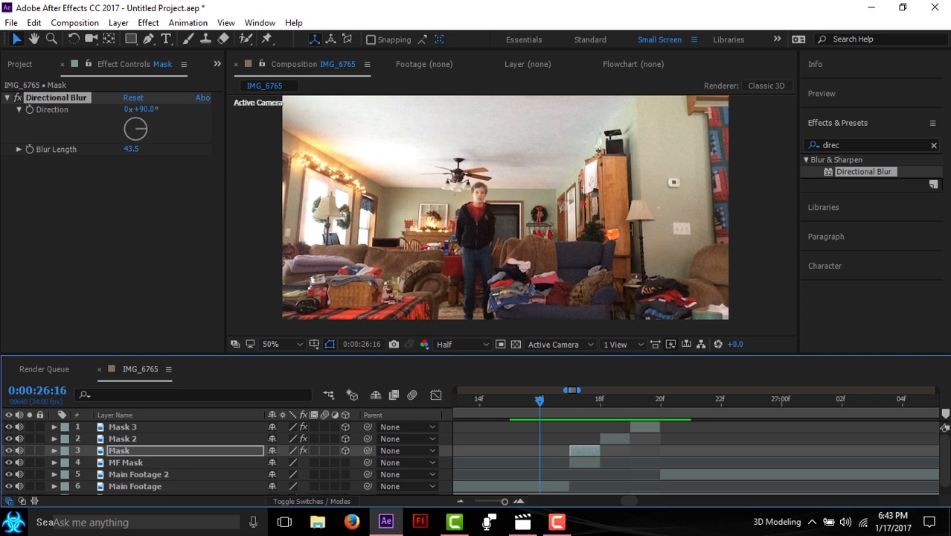
key(Page_Down)
key(Page_Down)
key(Page_Down)
key(Page_Down)
key(Page_Up)
key(space)
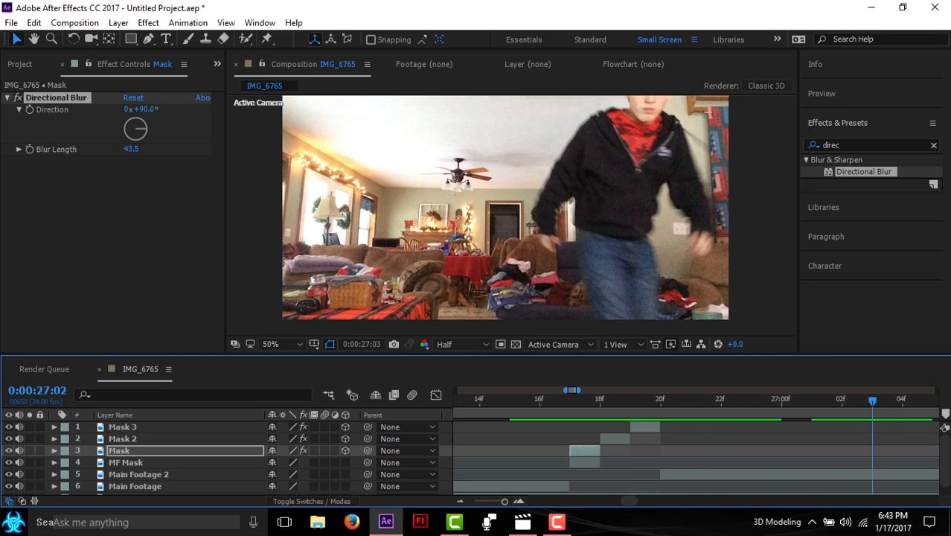
mouse_move(662, 474)
mouse_down()
mouse_move(932, 474)
mouse_move(660, 474)
mouse_up()
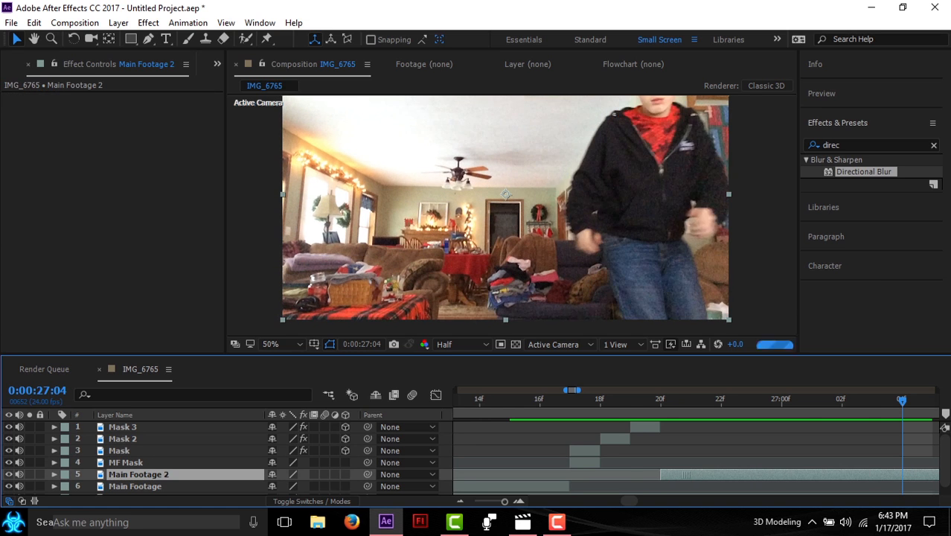
drag(661, 400, 631, 399)
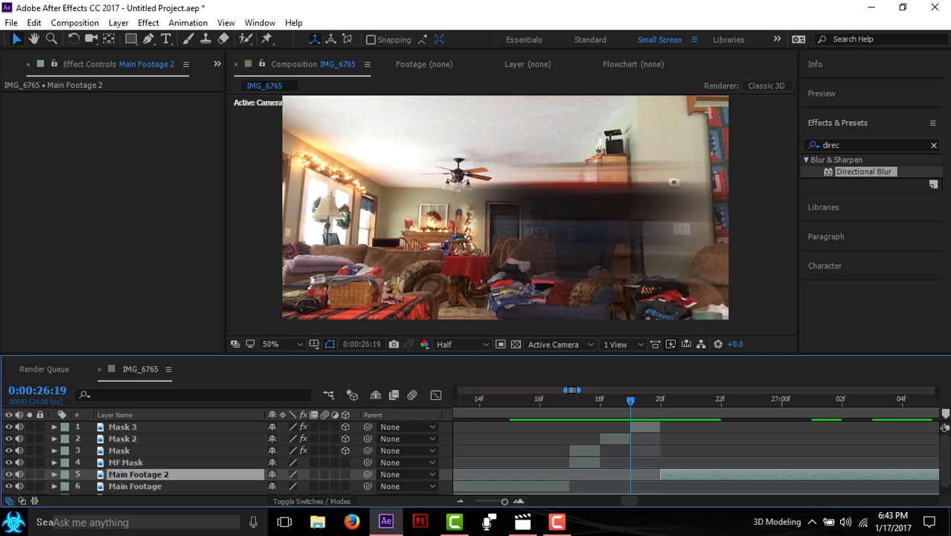
key(Page_Down)
key(Page_Up)
key(Page_Down)
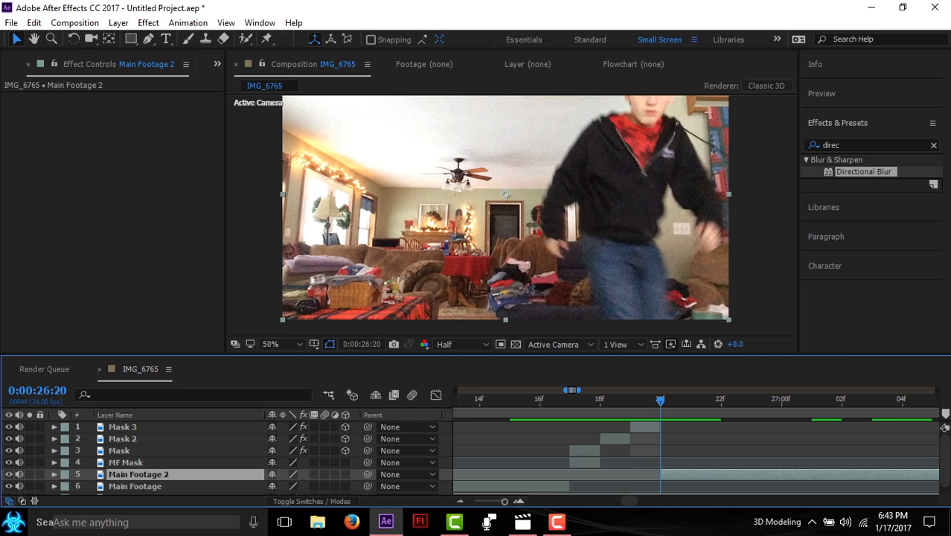
Set Mask 3's Scale to 670 by 161% at 0:00:26:19 and move the cutout up over the cabinet.
key(Page_Up)
click(588, 216)
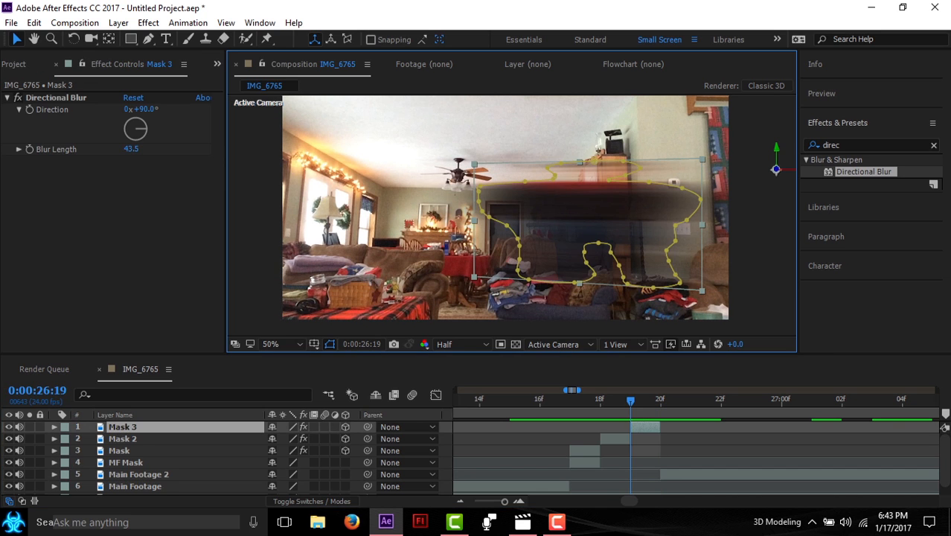
key(s)
drag(312, 438, 355, 438)
drag(588, 242, 582, 203)
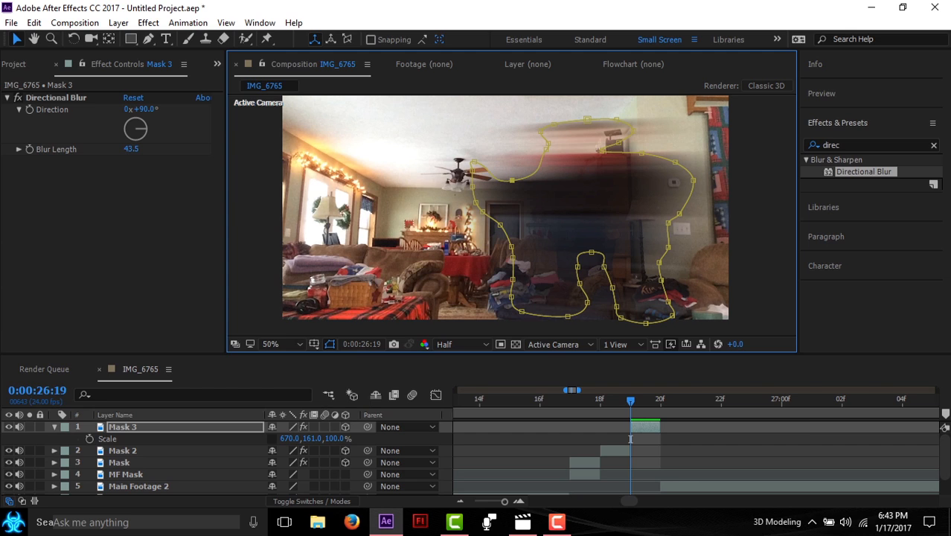
Reshape Mask 3's mask path by lowering the raised arm's points on the cutout's left side to about hip height.
drag(485, 189, 482, 260)
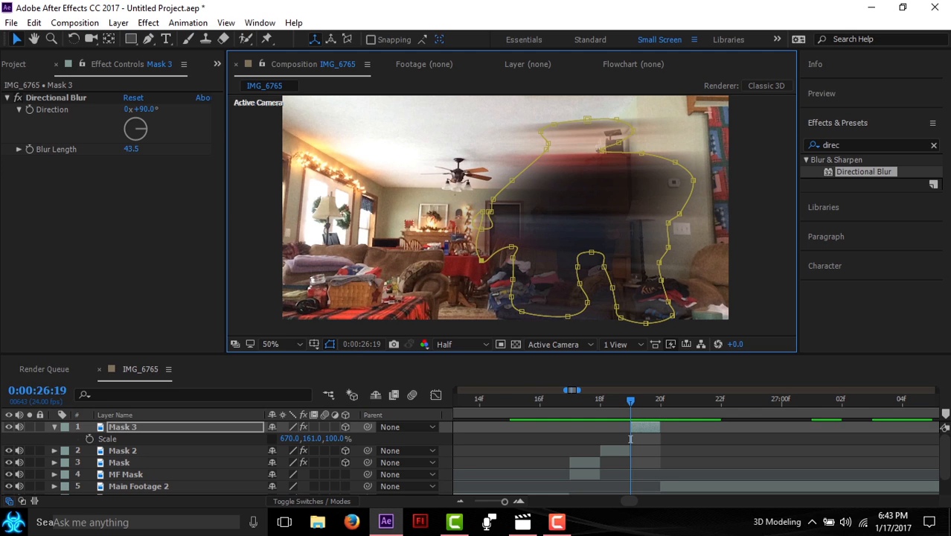
drag(482, 214, 494, 258)
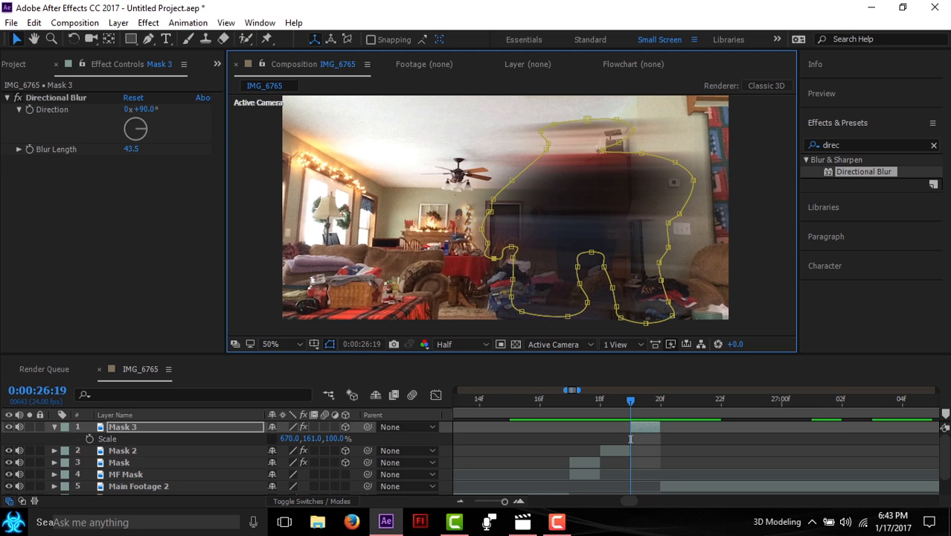
Set Mask 2's Scale to 421 by 146% at 0:00:26:18 and move the cutout slightly up and right.
key(Page_Up)
key(Page_Up)
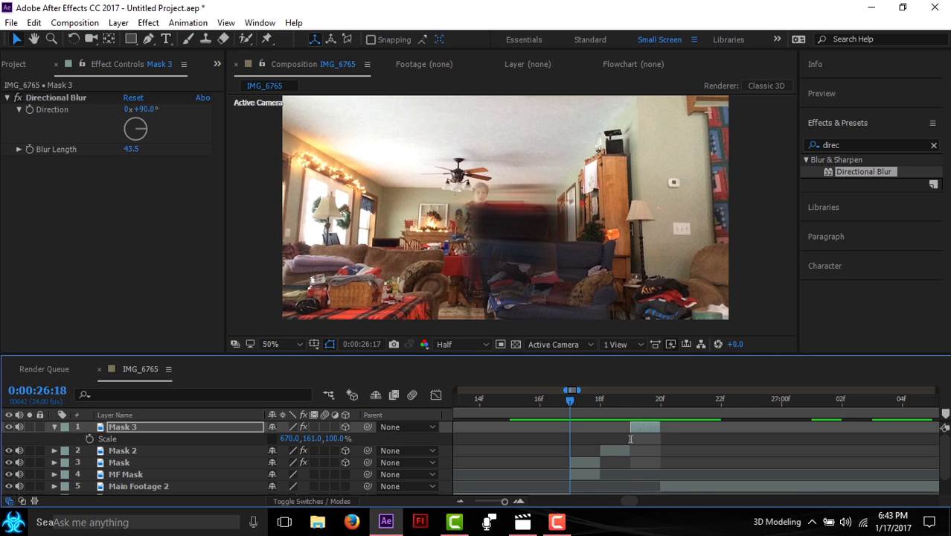
key(Page_Down)
mouse_move(600, 400)
mouse_down()
mouse_move(630, 400)
mouse_move(601, 400)
mouse_up()
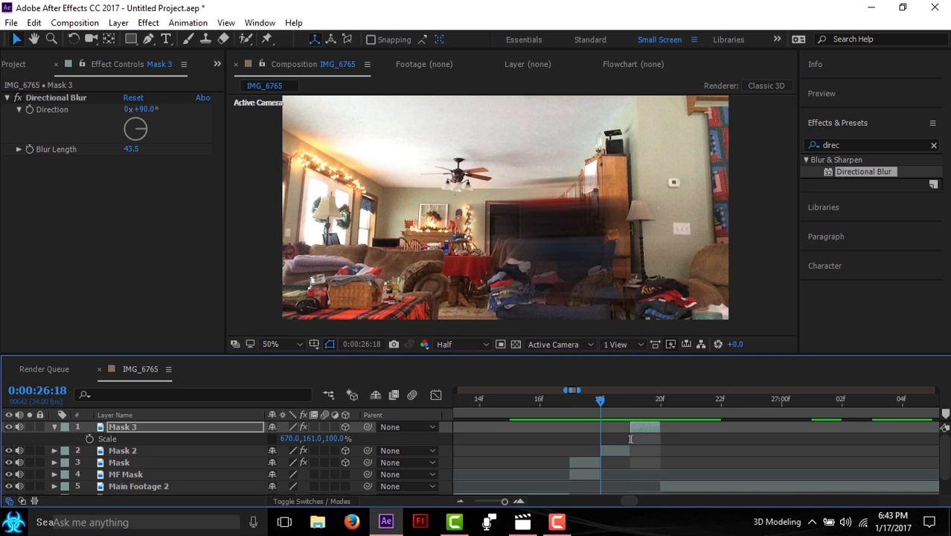
click(550, 223)
click(616, 450)
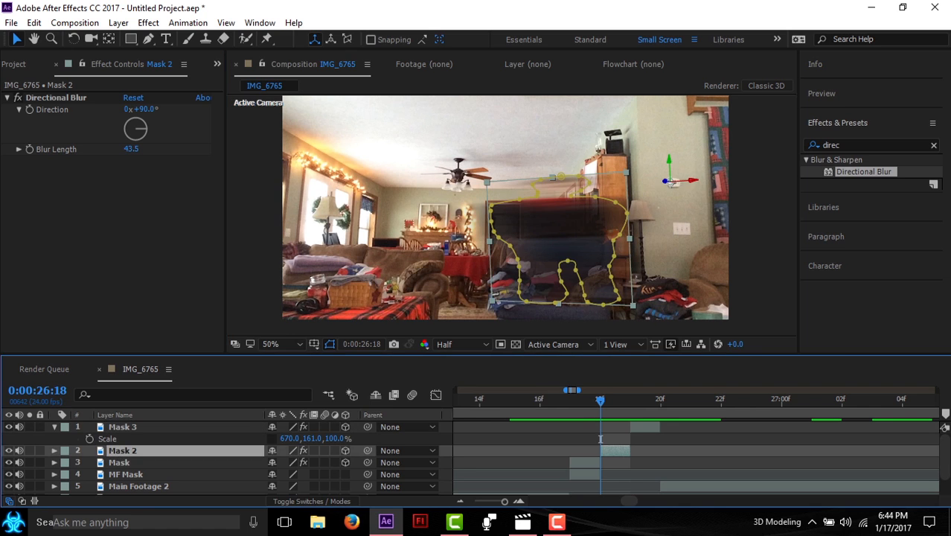
key(s)
drag(311, 462, 334, 462)
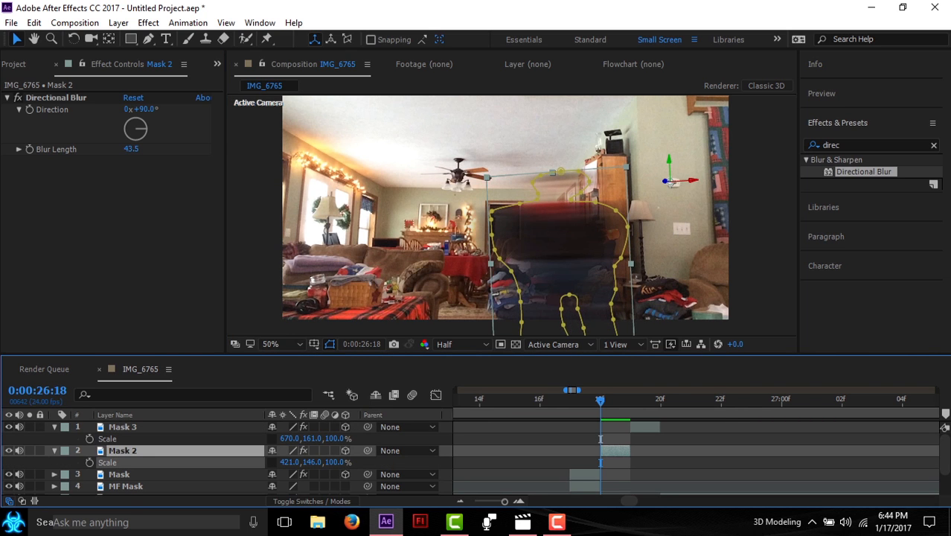
drag(559, 245, 564, 214)
Collapse the layer properties and preview the whole effect from 0:00:25:07 through the blurred frames.
drag(601, 400, 540, 400)
key(minus)
key(minus)
key(minus)
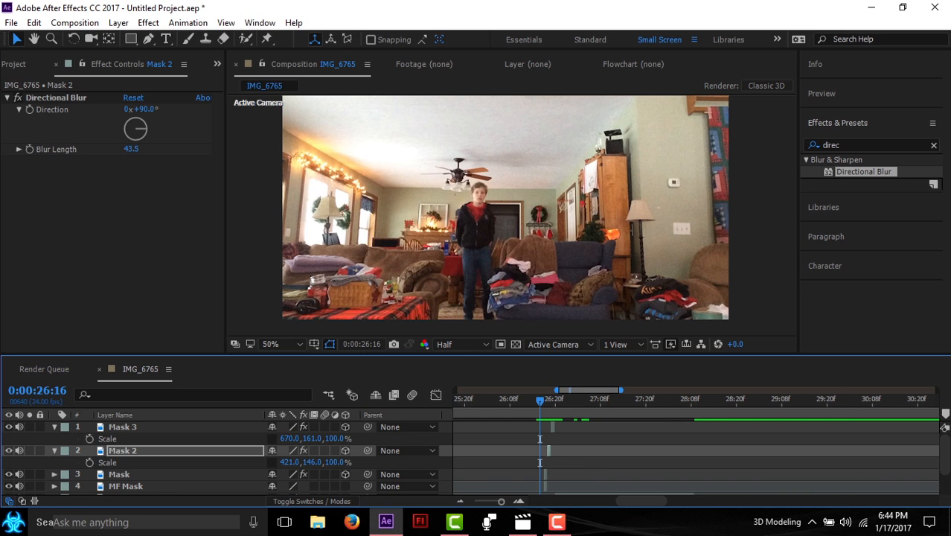
click(54, 427)
click(54, 439)
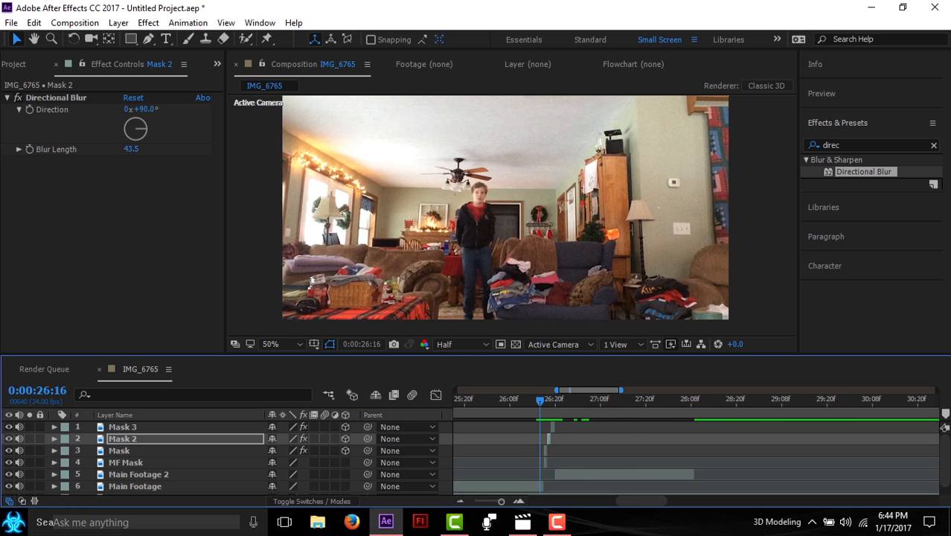
scroll(616, 446, left, 3)
drag(616, 401, 568, 401)
click(777, 265)
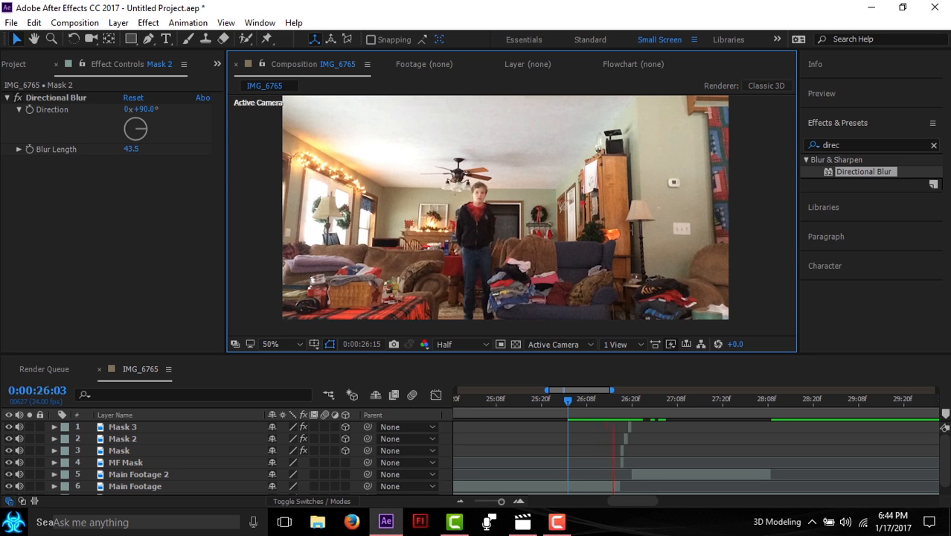
click(511, 400)
drag(511, 401, 493, 400)
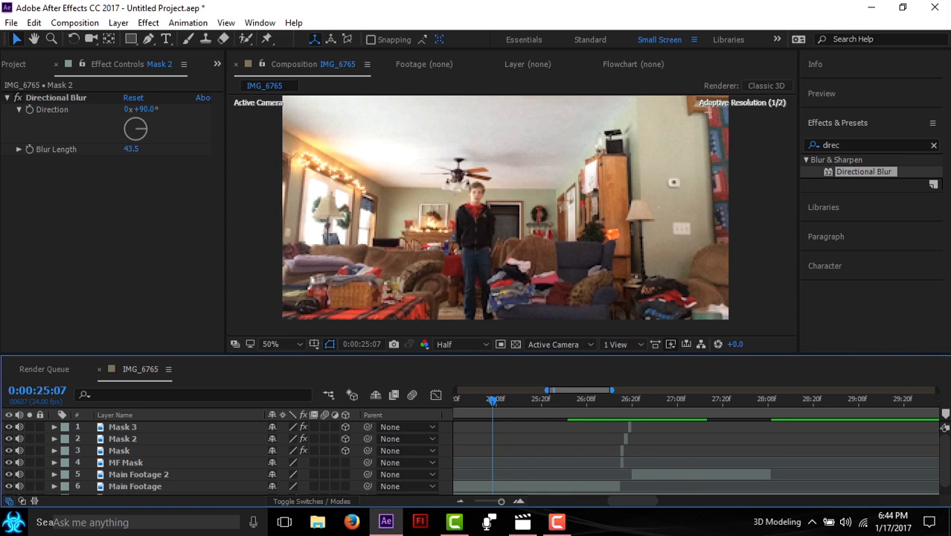
key(space)
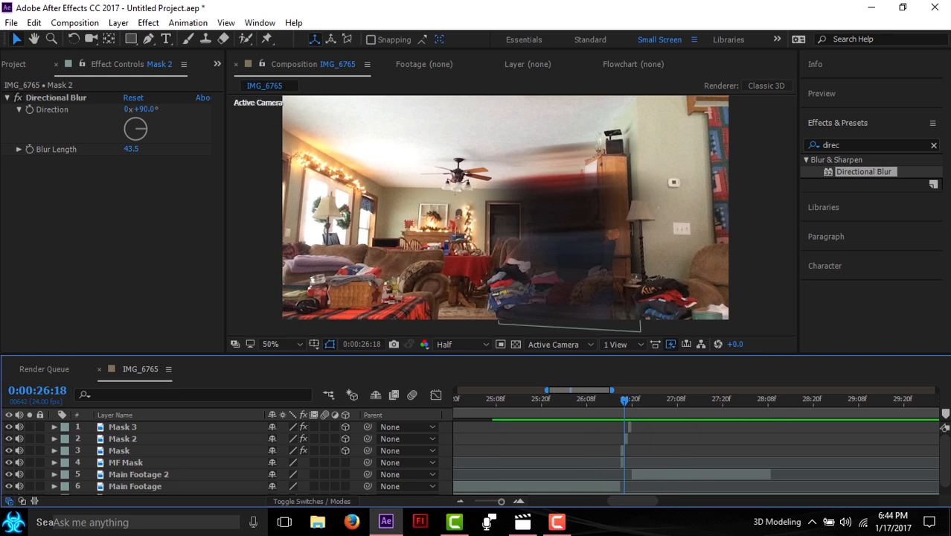
Set Mask 3's Z Rotation to -9° and X Rotation to 10°, and shift the cutout up and left.
click(588, 201)
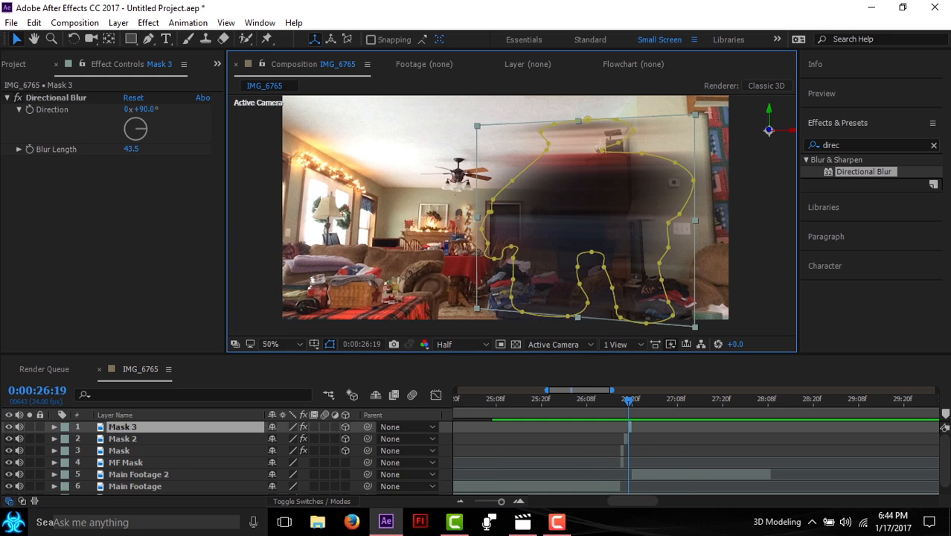
key(r)
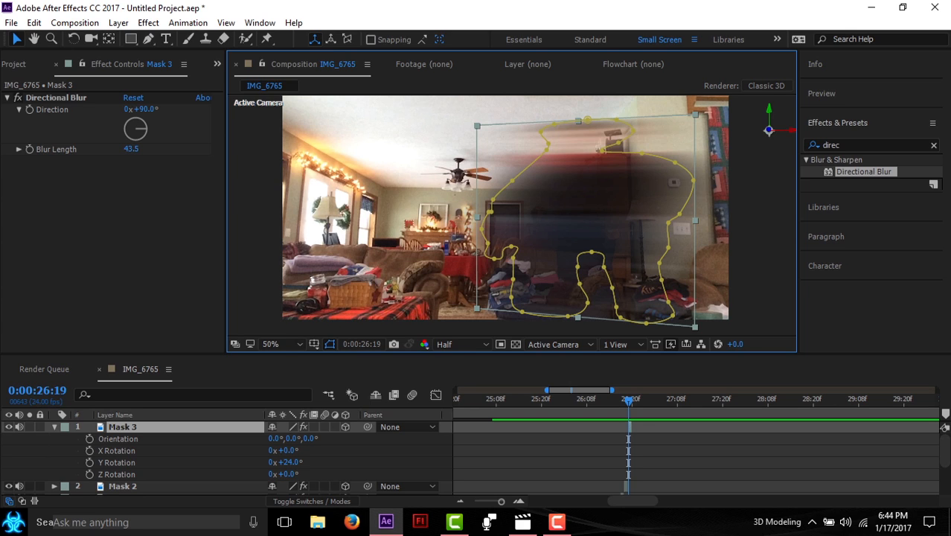
drag(286, 474, 279, 474)
drag(596, 216, 574, 193)
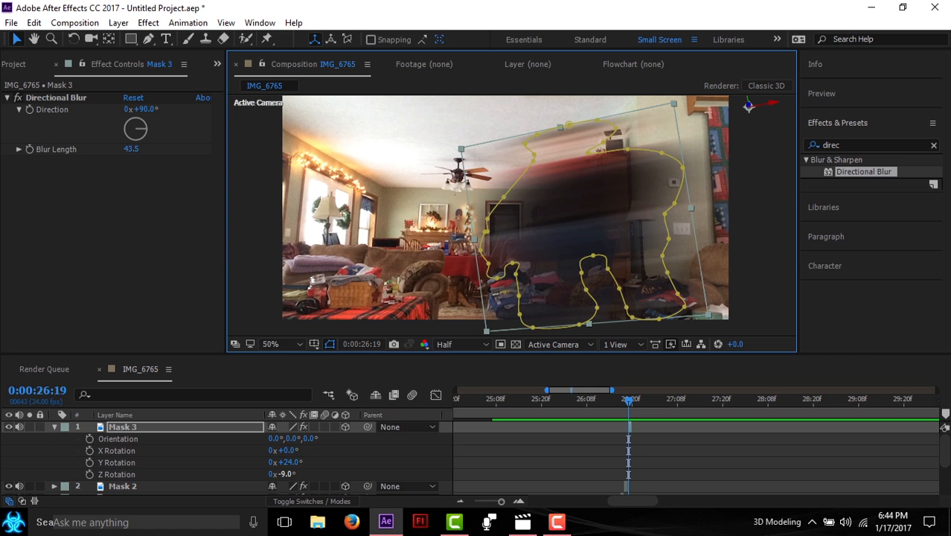
mouse_move(287, 450)
mouse_down()
mouse_move(271, 450)
mouse_move(290, 451)
mouse_up()
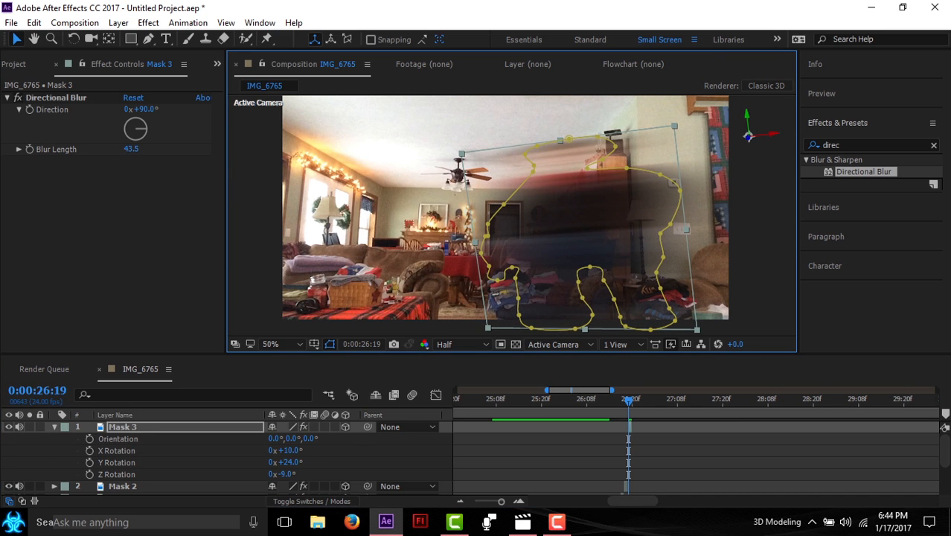
click(54, 428)
Preview the tilted cutout and compare the blurred frames between 0:00:26:17 and 0:00:26:19 one by one.
key(space)
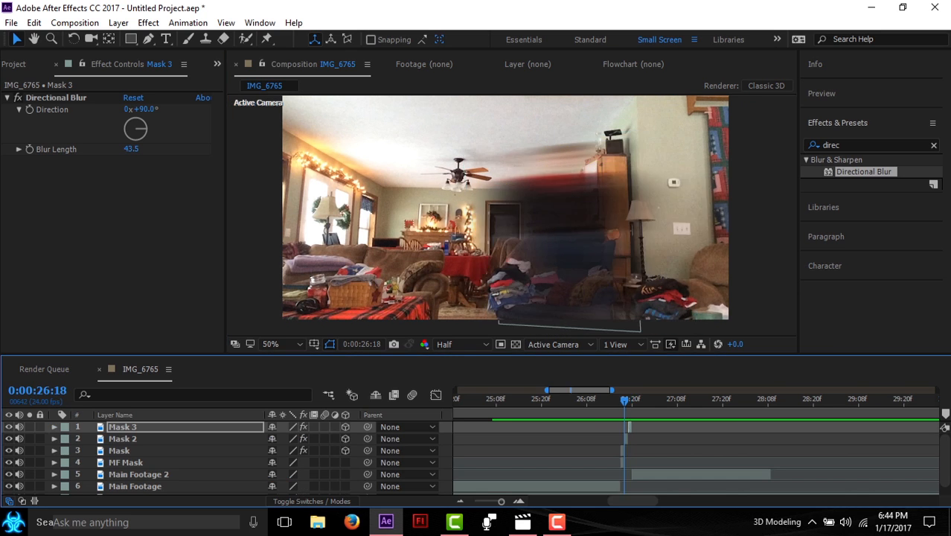
key(space)
key(Page_Up)
key(Page_Up)
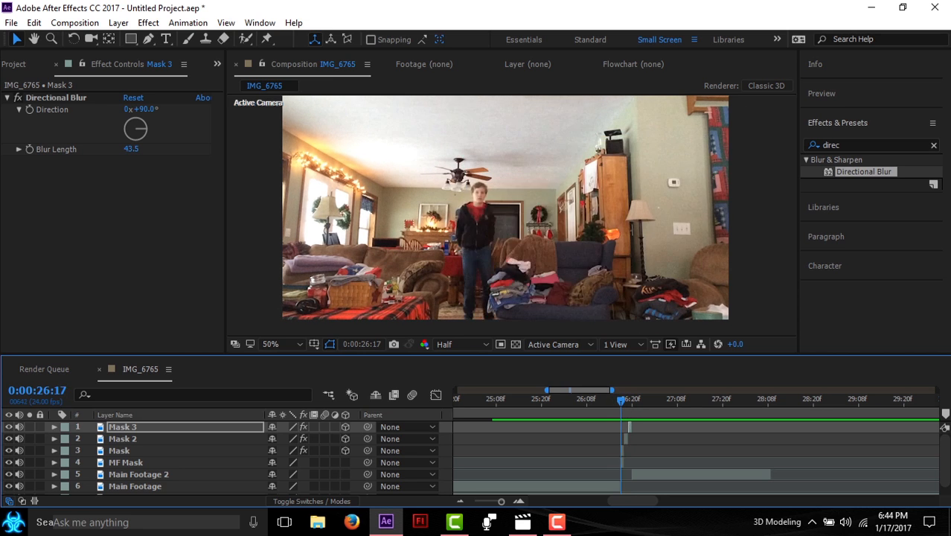
key(Page_Down)
key(Page_Down)
key(Page_Up)
key(Page_Down)
key(Page_Up)
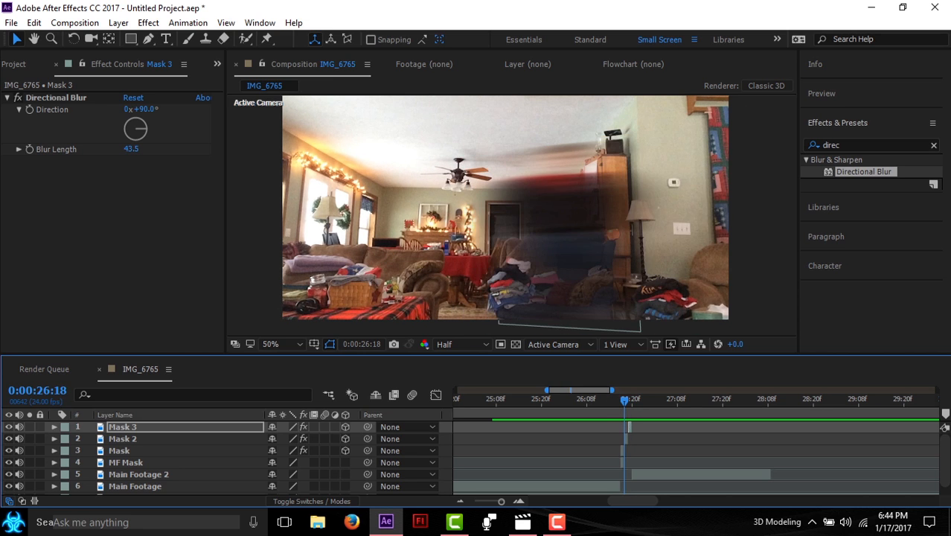
key(Page_Down)
key(Page_Up)
Set Mask 2's Z Rotation to -10° at 0:00:26:18 and reposition the cutout in front of the cabinet.
drag(569, 223, 561, 243)
key(r)
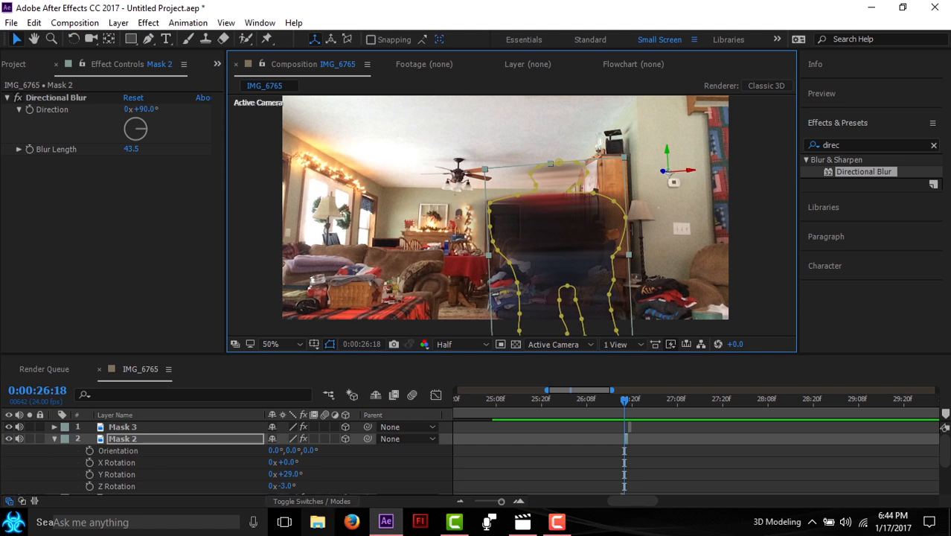
drag(286, 486, 281, 486)
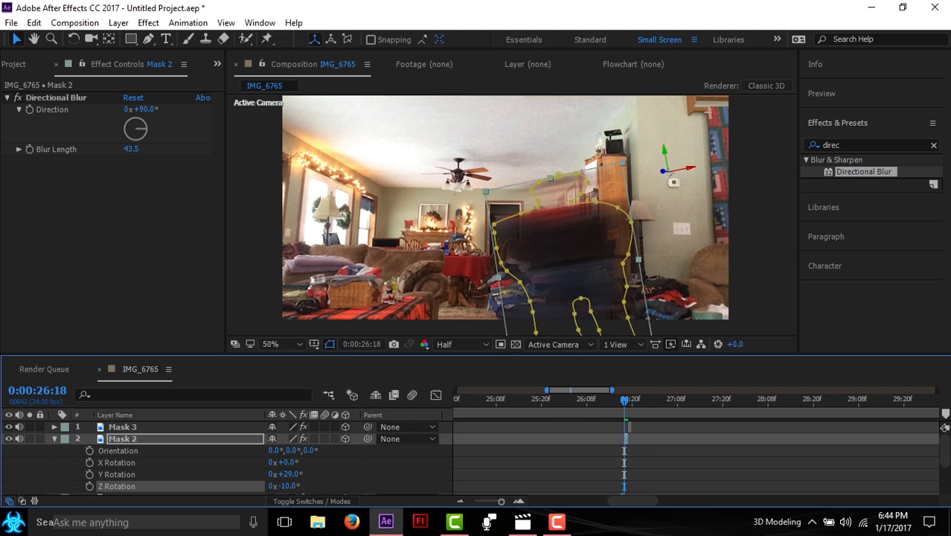
drag(563, 249, 568, 233)
click(759, 242)
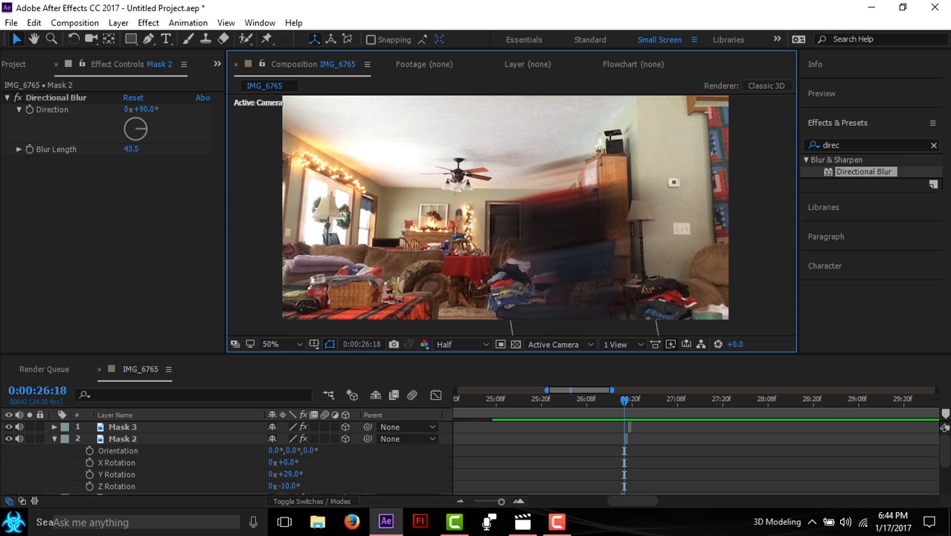
drag(624, 401, 575, 400)
key(space)
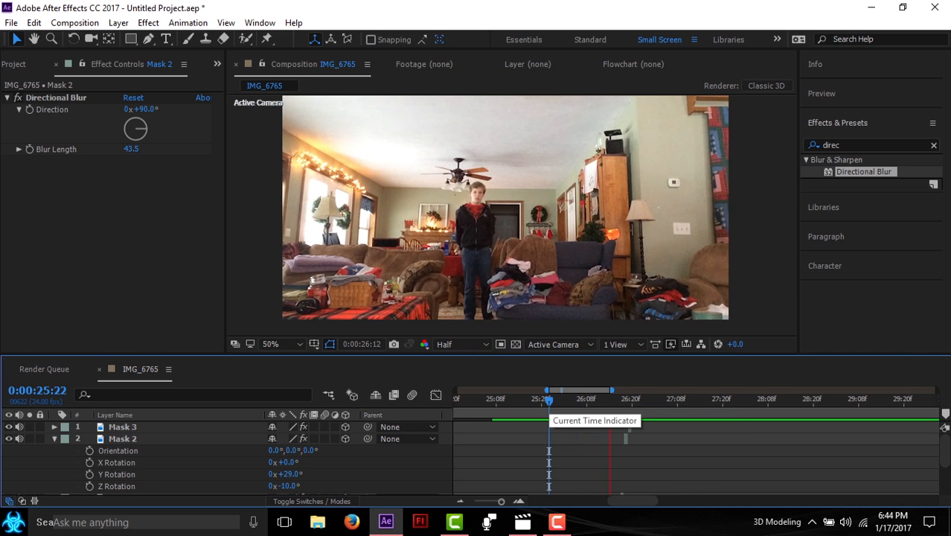
Pre-compose the Mask 3 layer at 0:00:26:19, moving all attributes into a new composition named Mask 3.
click(613, 401)
drag(613, 400, 629, 401)
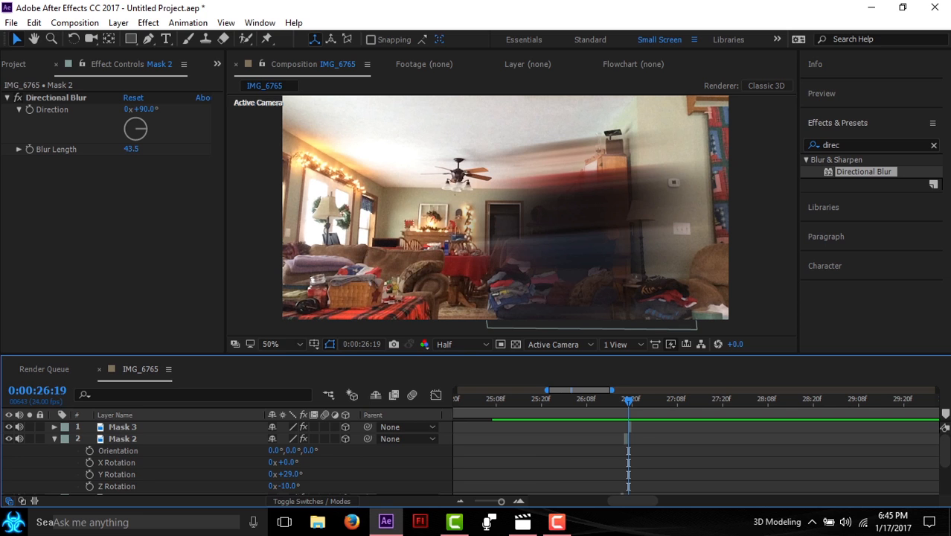
click(588, 231)
click(54, 439)
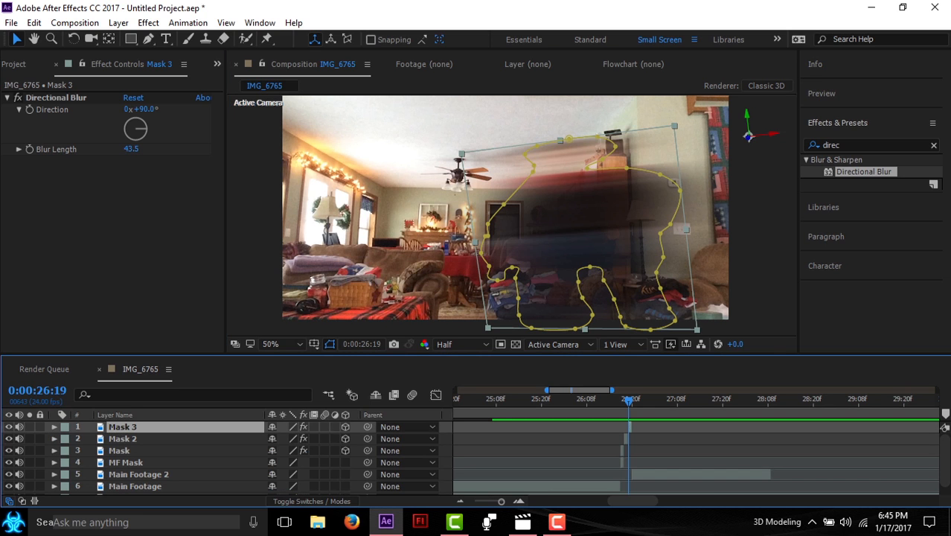
key(ctrl+shift+c)
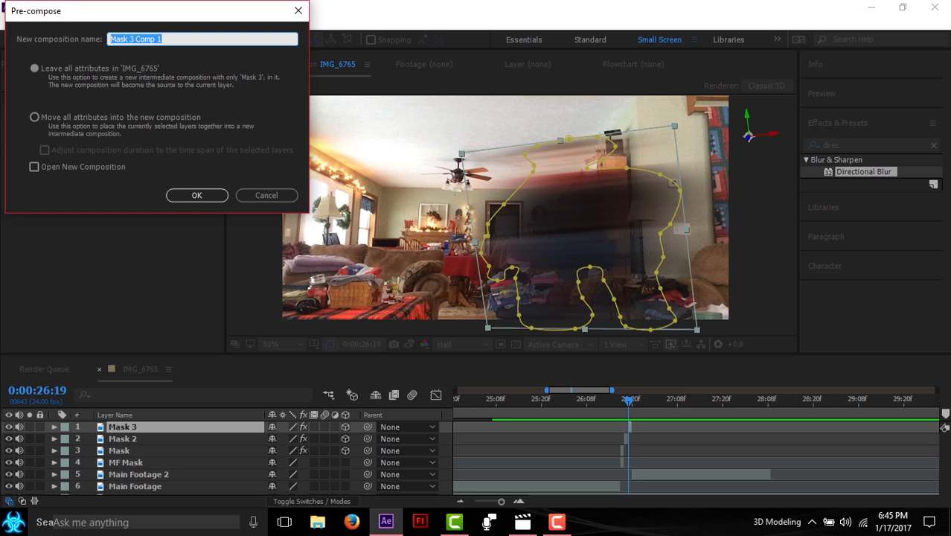
click(35, 117)
click(142, 39)
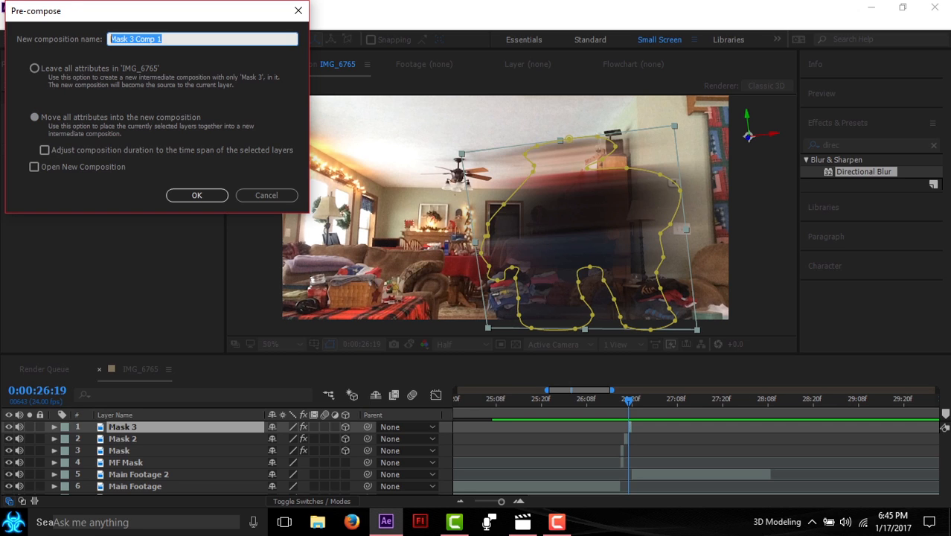
text(Mask 4)
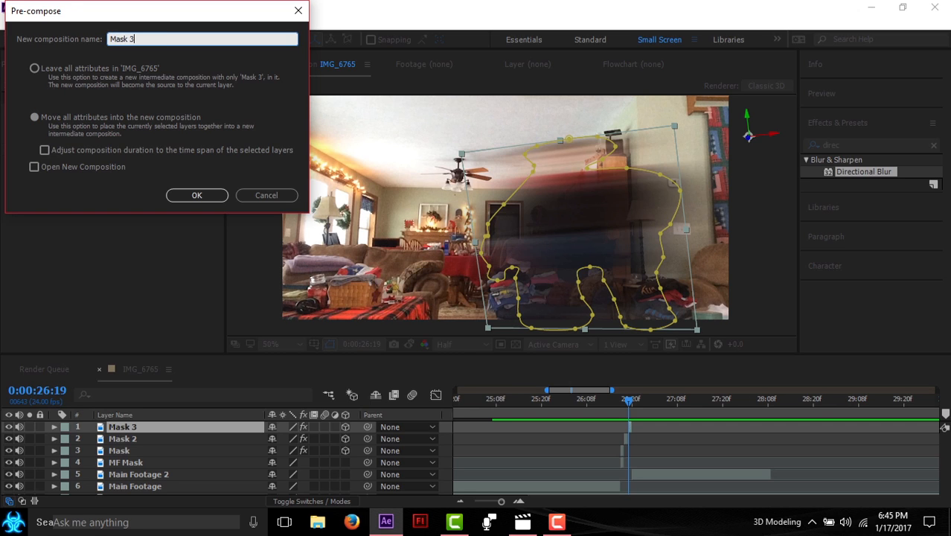
key(Return)
Draw a loose closed RotoBezier mask around the blurred figure on the pre-composed Mask 3 layer, extending past the frame's lower and right edges.
key(g)
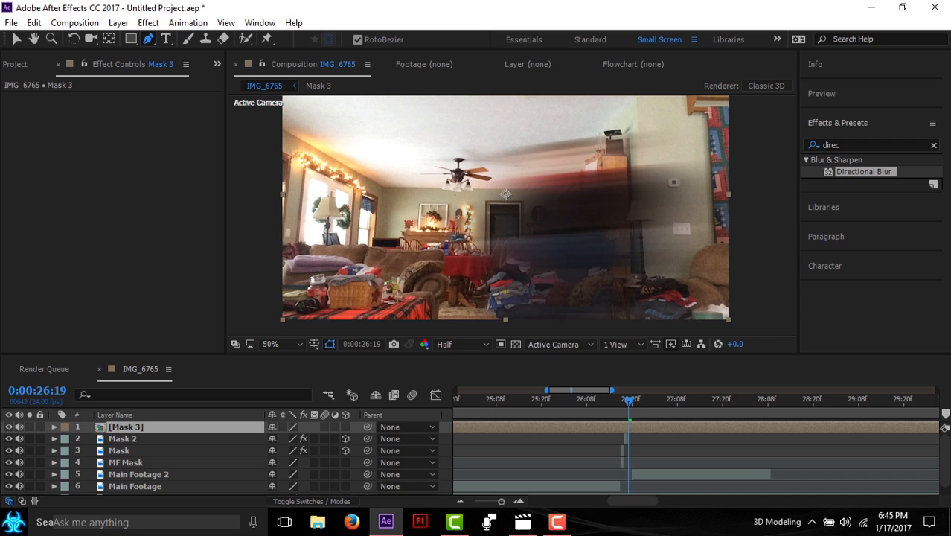
click(582, 112)
click(538, 160)
click(501, 236)
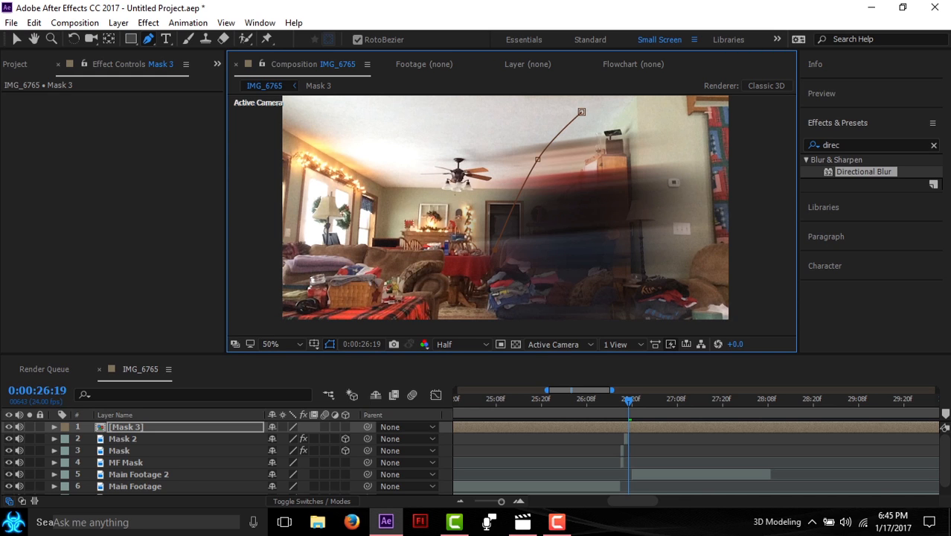
click(486, 321)
click(602, 327)
click(751, 316)
click(758, 213)
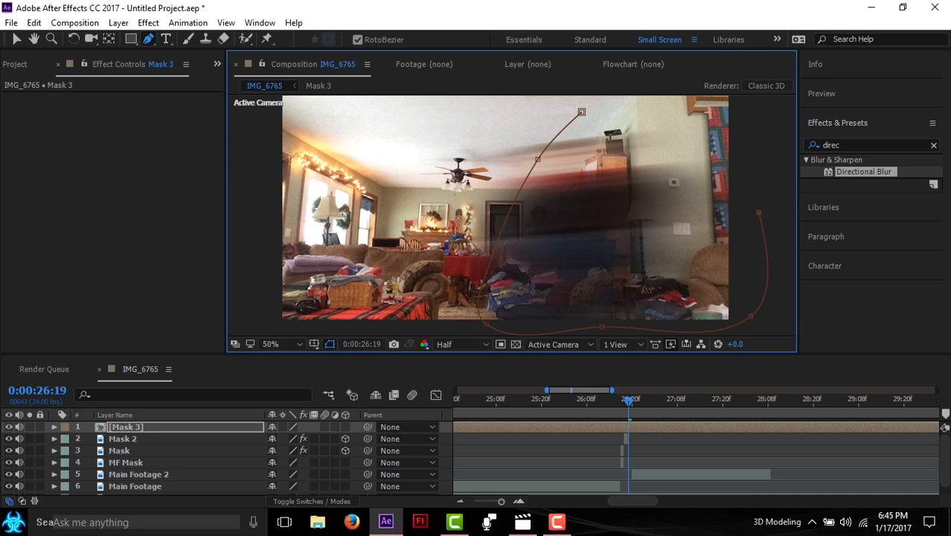
click(683, 111)
click(582, 112)
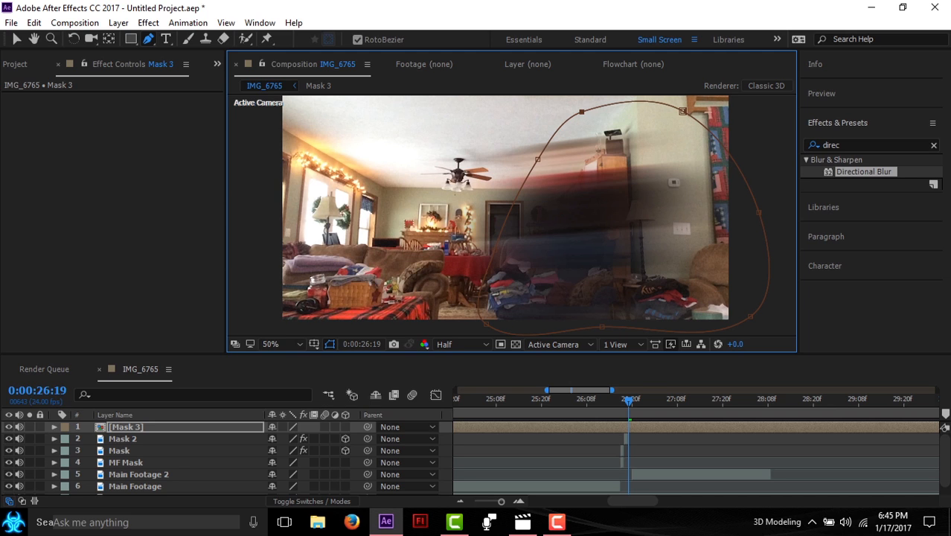
Feather the new mask on the pre-composed Mask 3 layer and preview the blurred frames.
key(v)
key(f)
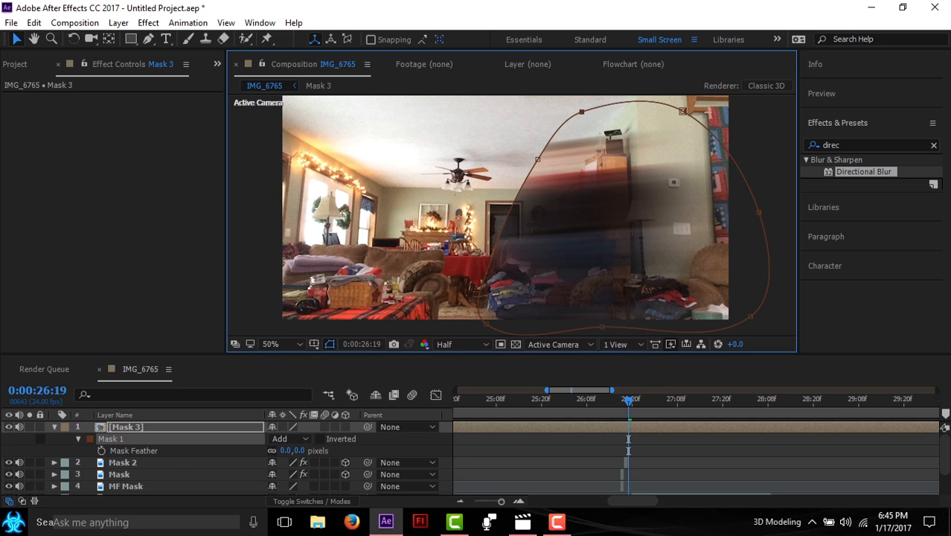
click(628, 439)
drag(288, 451, 342, 450)
key(f)
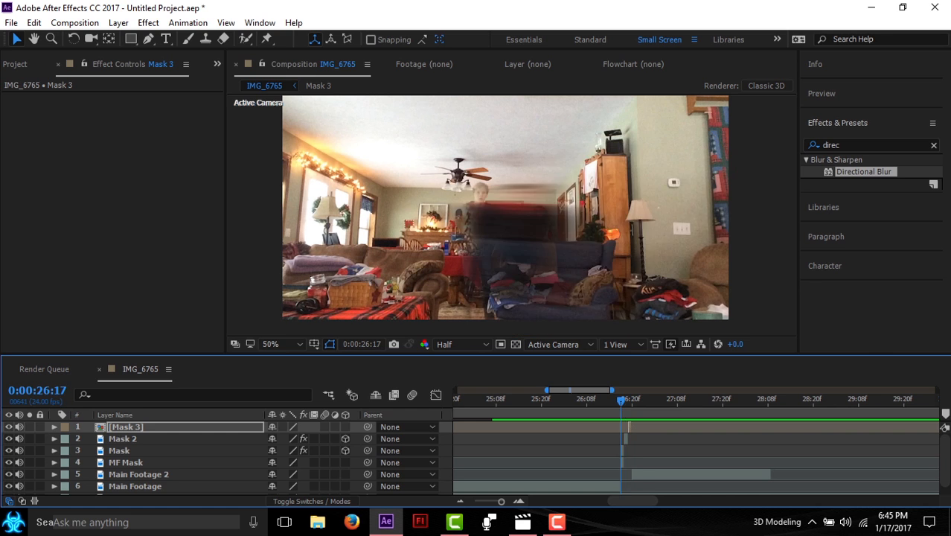
click(579, 402)
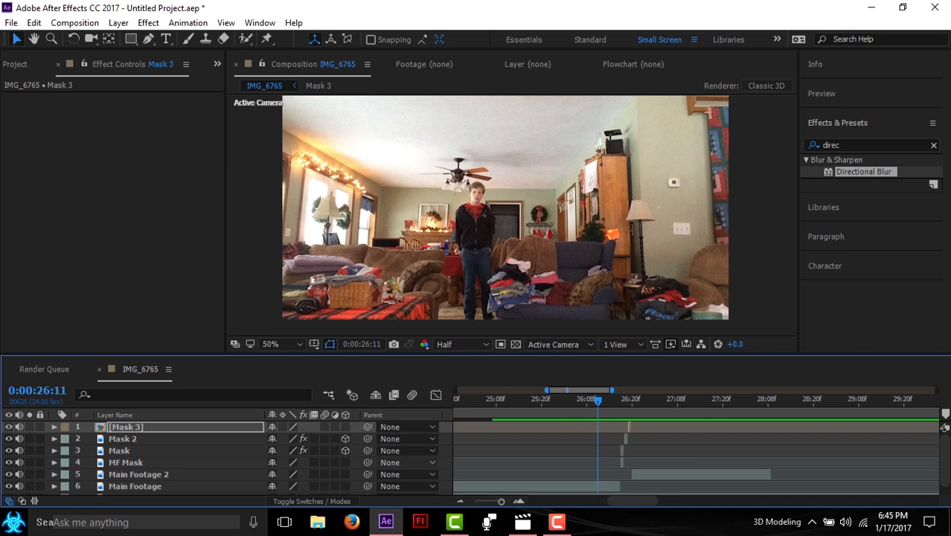
Extend the end of Main Footage 2 and split the layer at 0:00:31:12.
drag(612, 390, 937, 390)
drag(547, 390, 455, 390)
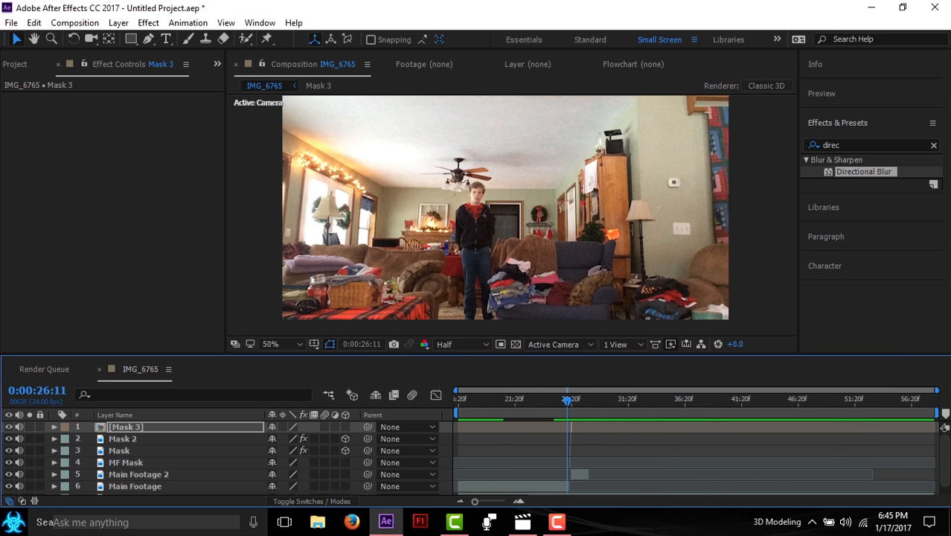
drag(567, 401, 585, 401)
drag(588, 474, 872, 474)
drag(585, 400, 624, 401)
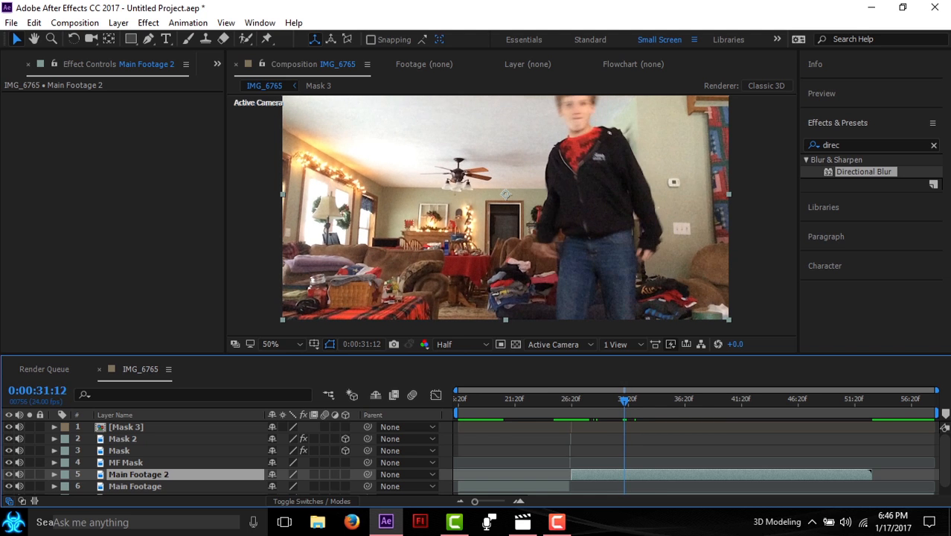
key(ctrl+shift+d)
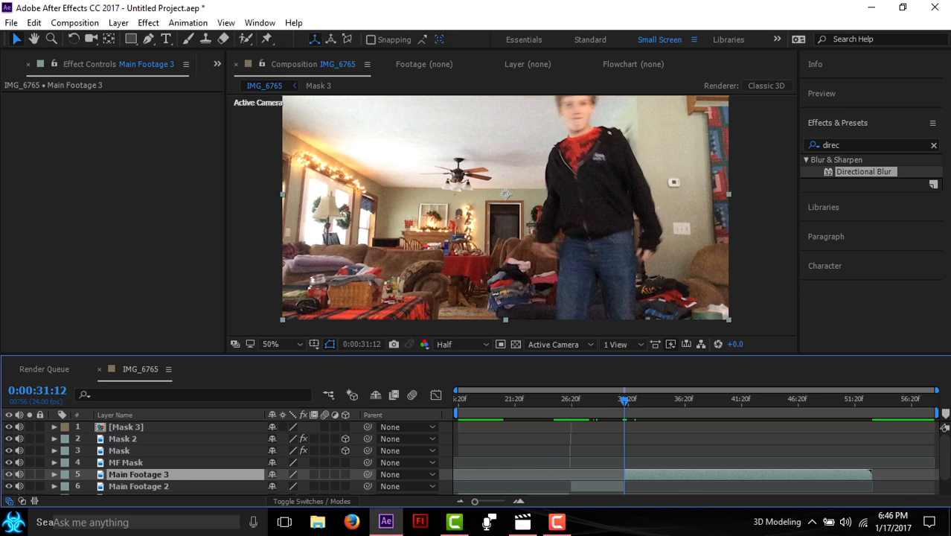
Shift Main Footage 3 earlier and trim its start at 0:00:31:12, leaving a three-frame gap after Main Footage 2.
scroll(223, 458, down, 1)
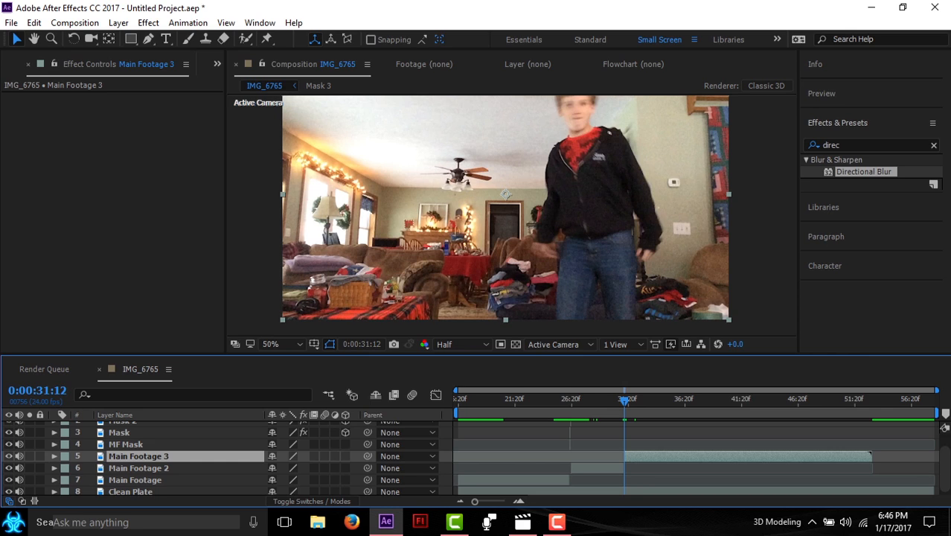
key(=)
key(=)
key(=)
key(=)
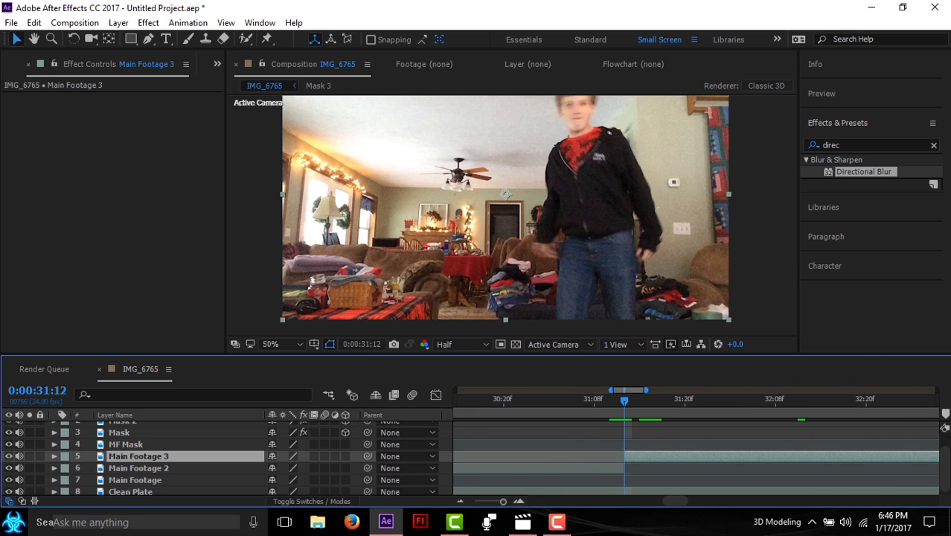
drag(629, 456, 428, 457)
drag(714, 456, 550, 457)
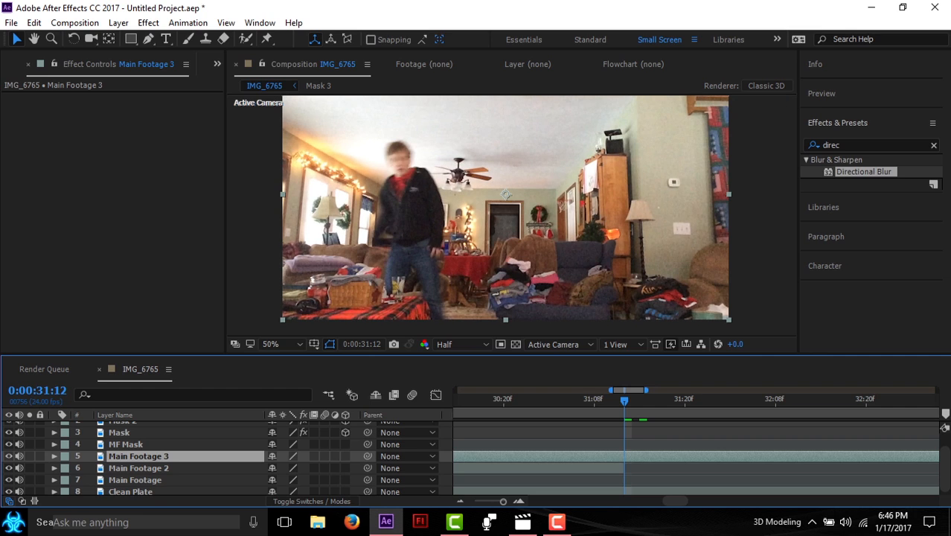
key(alt+bracketleft)
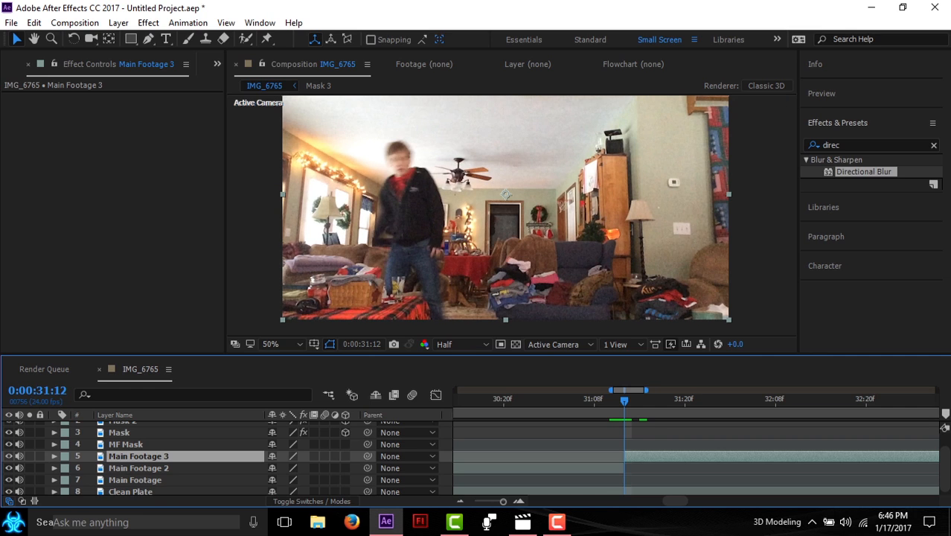
drag(651, 456, 674, 456)
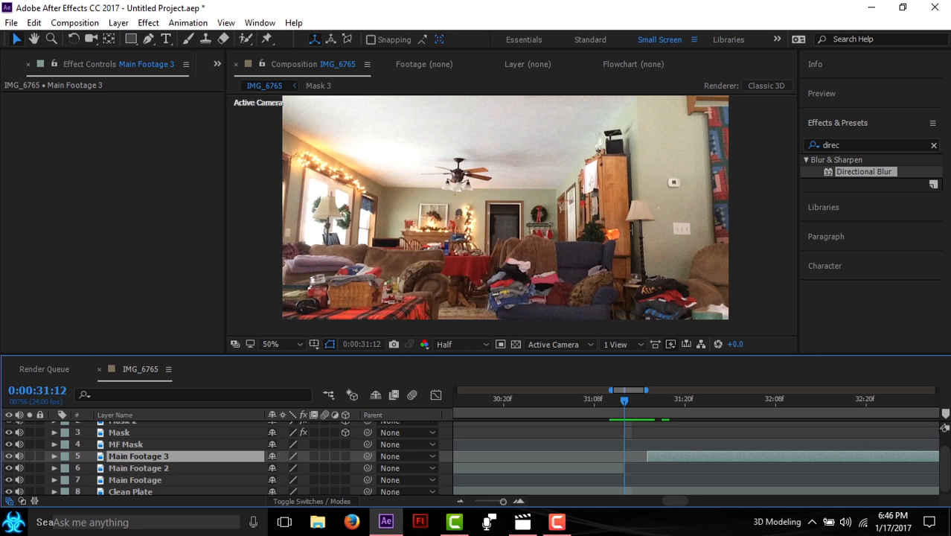
Duplicate the first Mask layer and place the one-frame copy at 0:00:31:12.
key(ctrl+0)
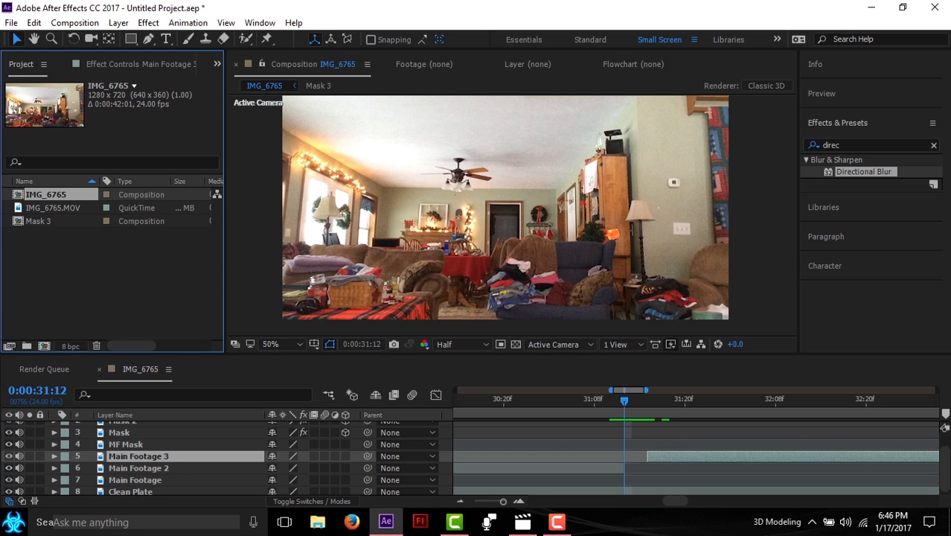
click(40, 221)
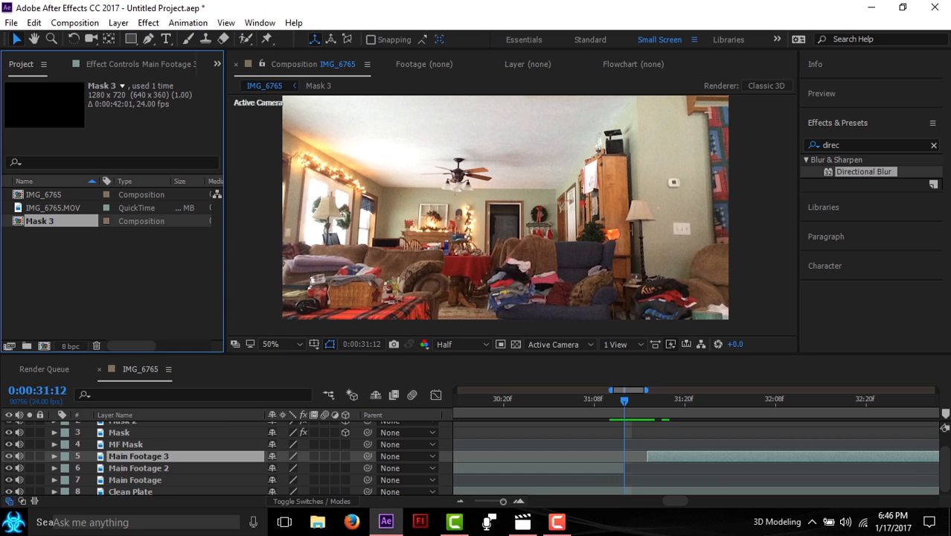
scroll(186, 456, up, 1)
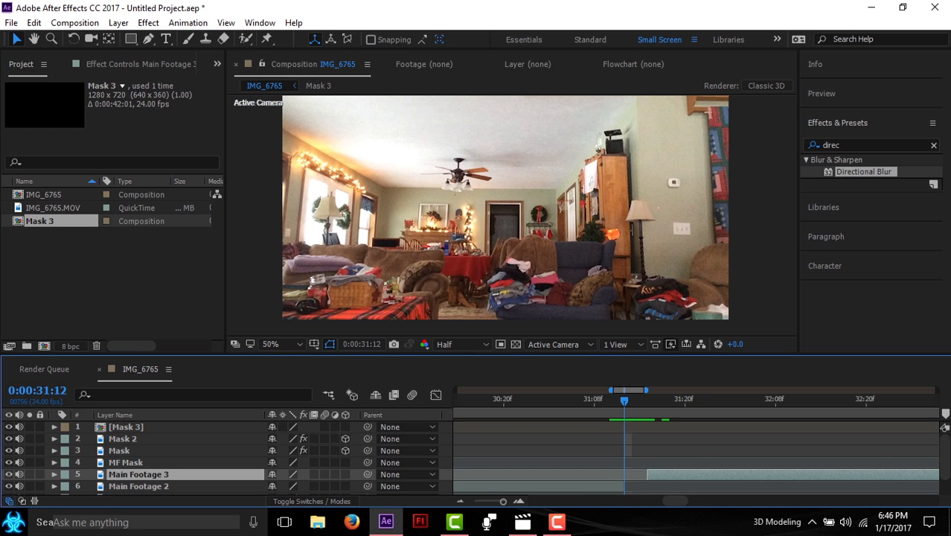
click(119, 451)
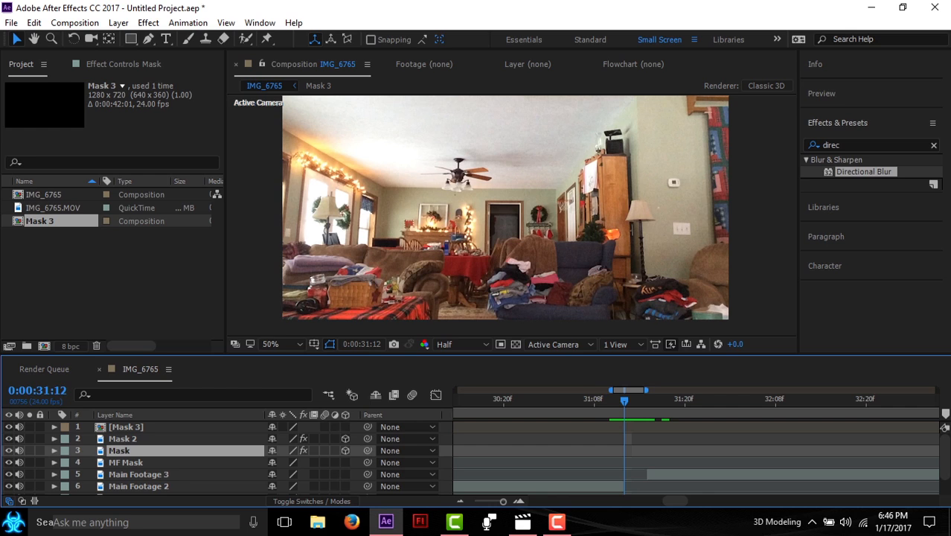
key(ctrl+d)
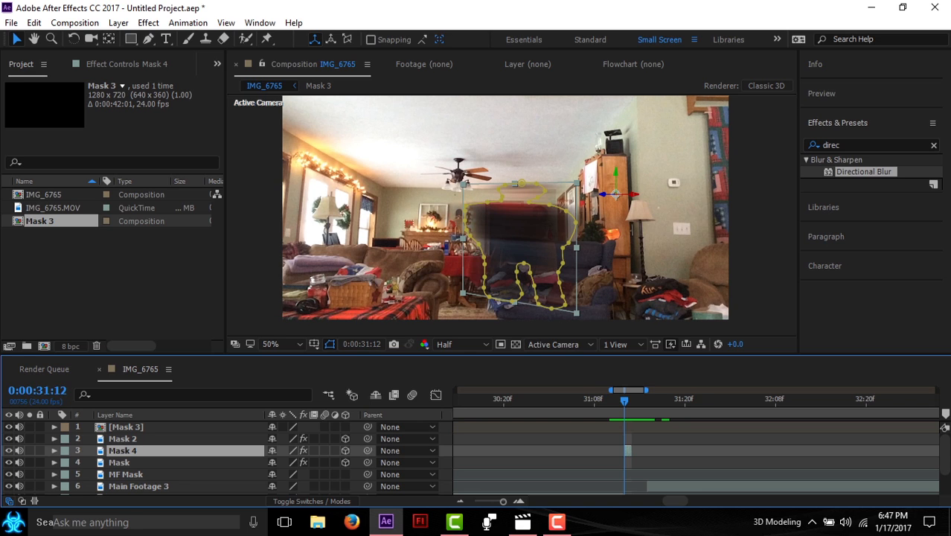
Set Mask 4's Y Rotation to 14° and its horizontal scale to 434%, keeping its other transform values.
click(54, 450)
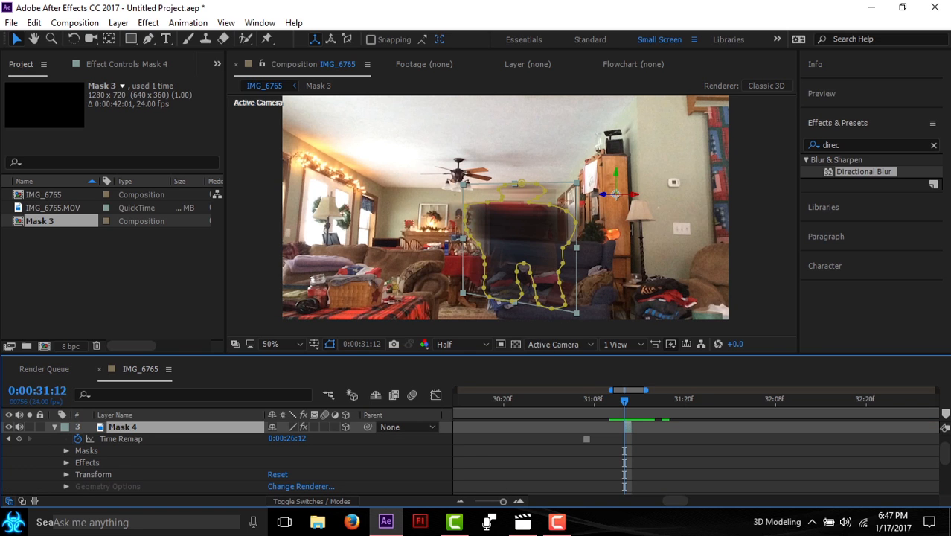
click(277, 474)
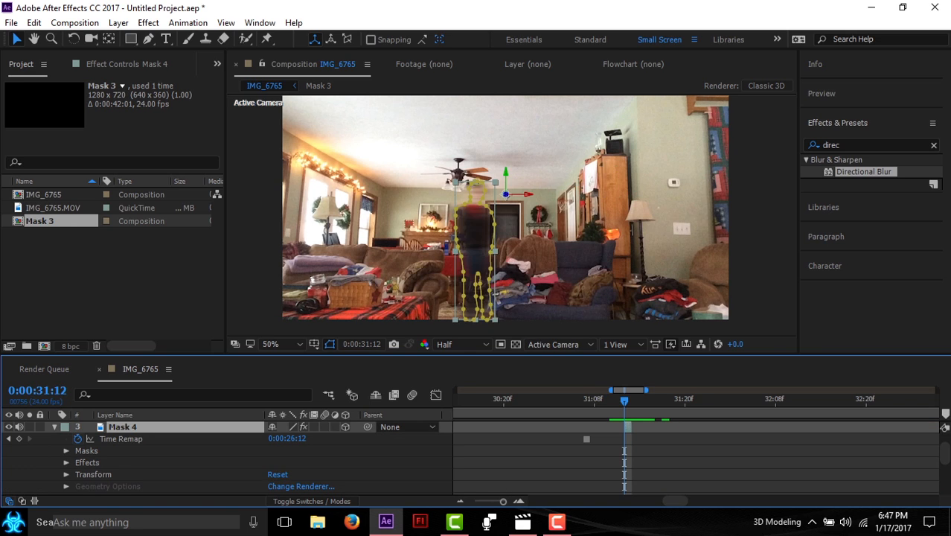
key(ctrl+z)
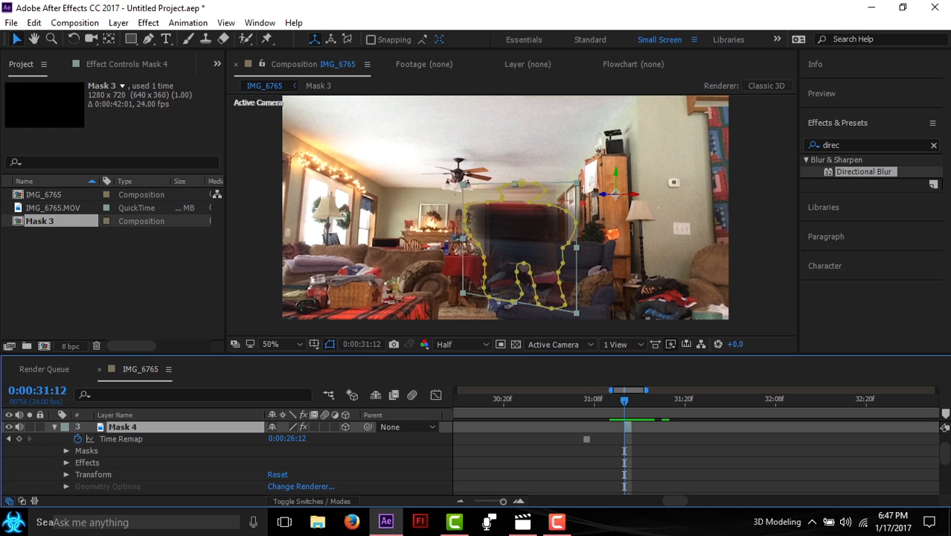
scroll(291, 462, down, 2)
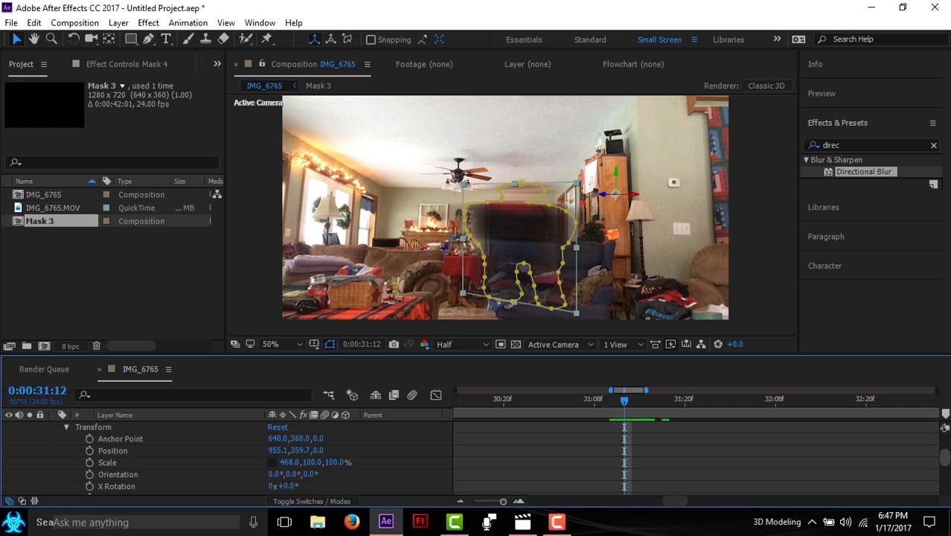
scroll(290, 458, down, 1)
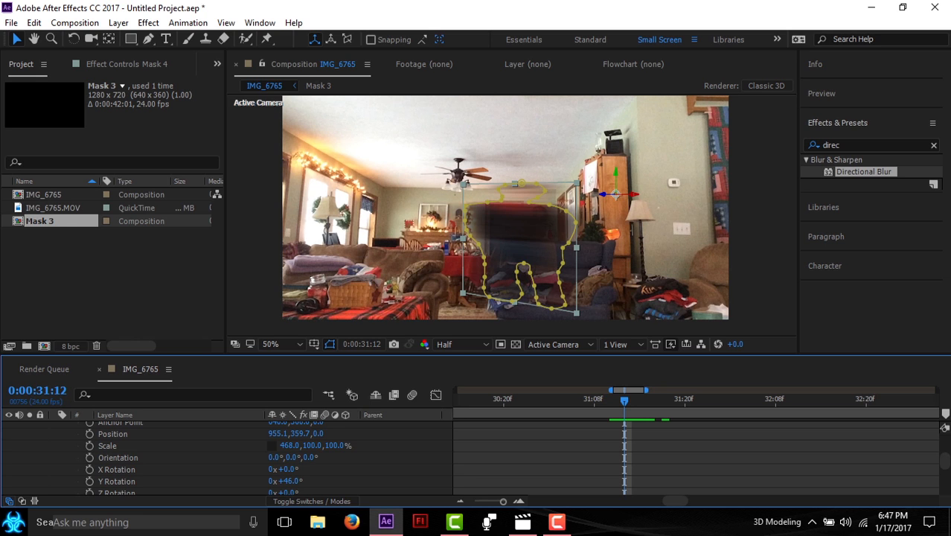
drag(289, 481, 266, 482)
drag(290, 445, 276, 445)
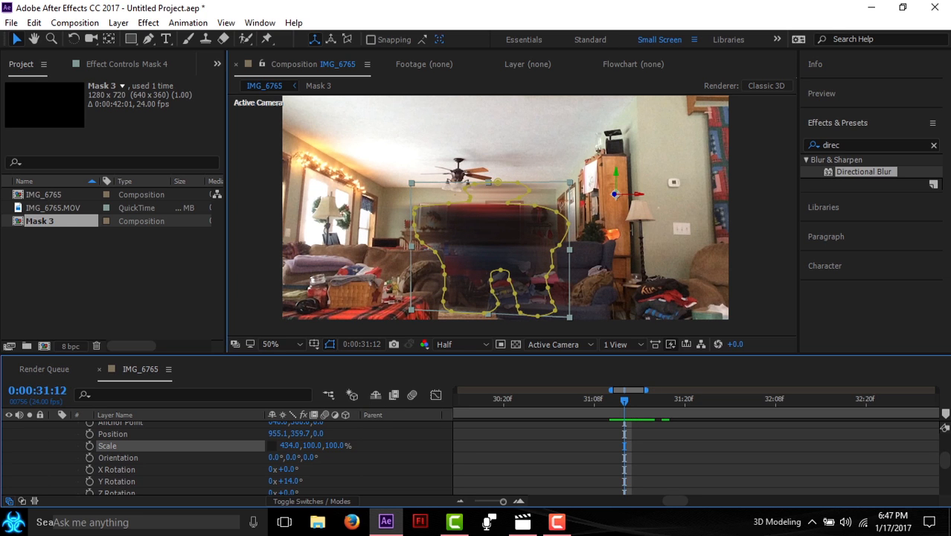
Scale Mask 4 proportionally to 532% wide and 122.6% high, and move it up and right to about 1202, 276.
drag(487, 232, 535, 197)
click(273, 446)
drag(289, 446, 357, 446)
drag(532, 216, 573, 221)
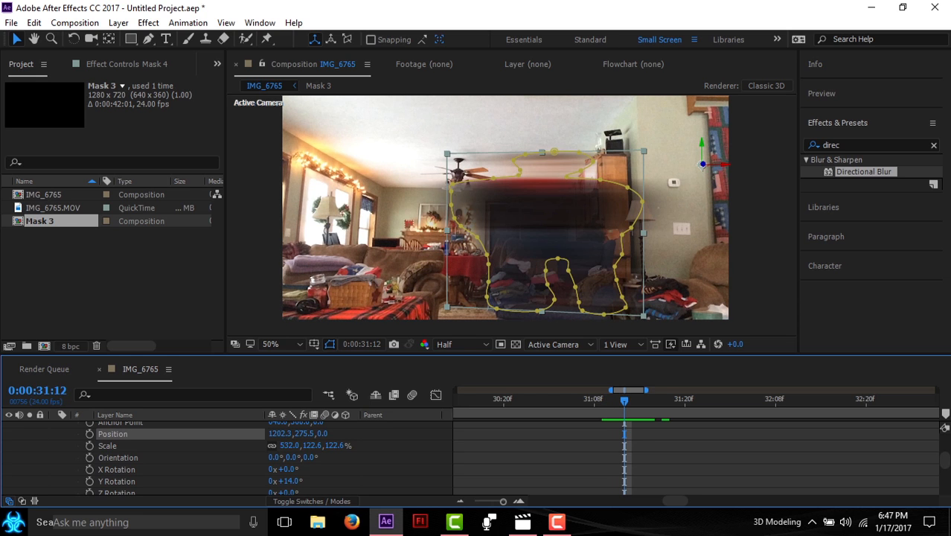
Unlink Mask 4's scale, set its vertical scale to 221.6%, and raise the cutout to about 1200, 151.
click(272, 446)
drag(313, 445, 387, 446)
drag(532, 257, 531, 214)
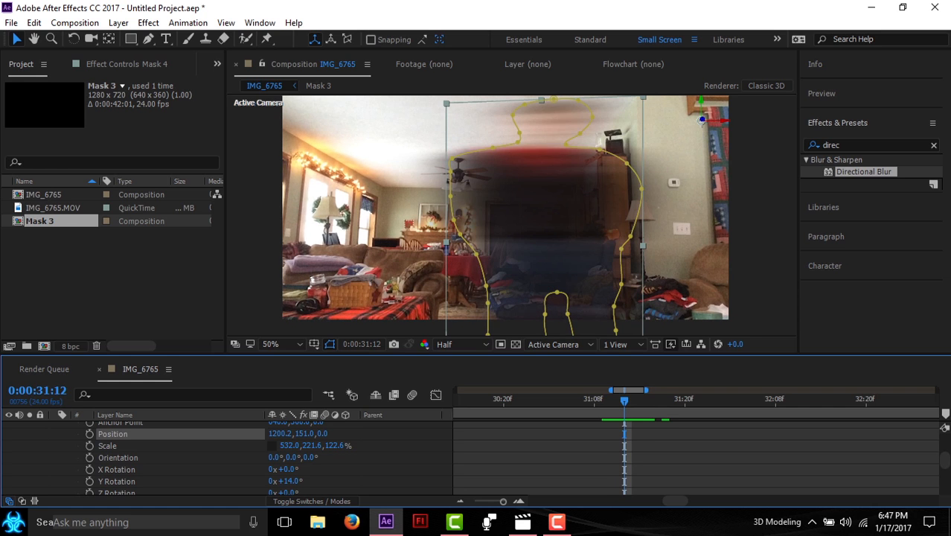
Extend Main Footage 2 by one frame to cover 0:00:31:12, and split that single frame off as its own layer.
scroll(223, 458, down, 10)
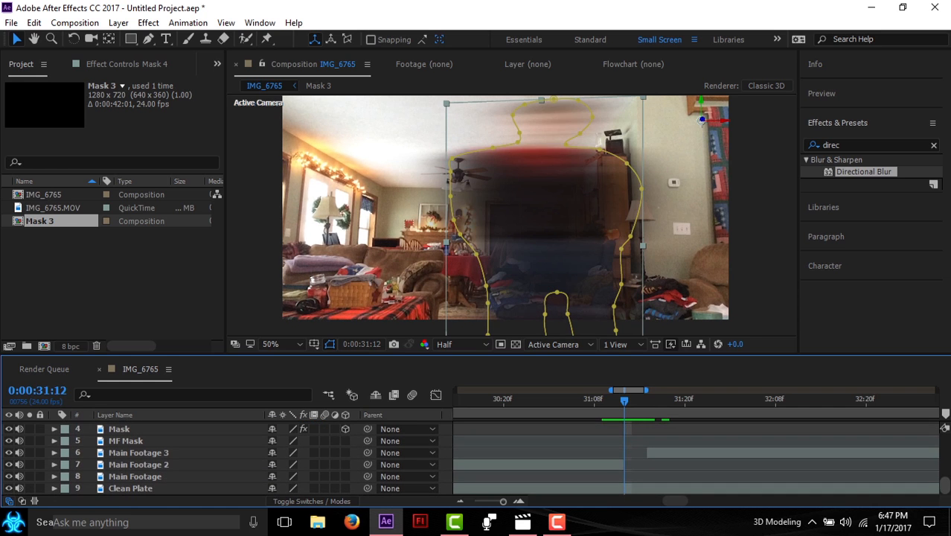
click(139, 465)
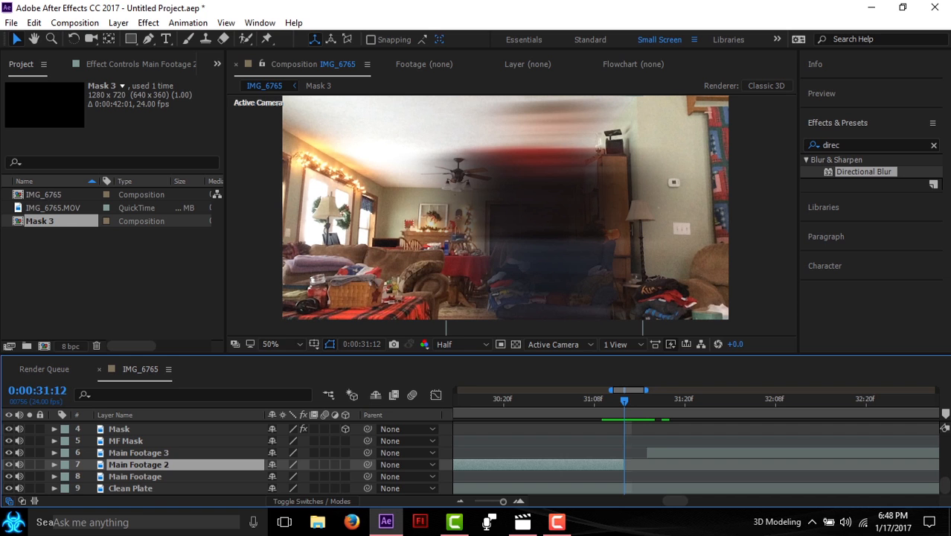
key(Page_Up)
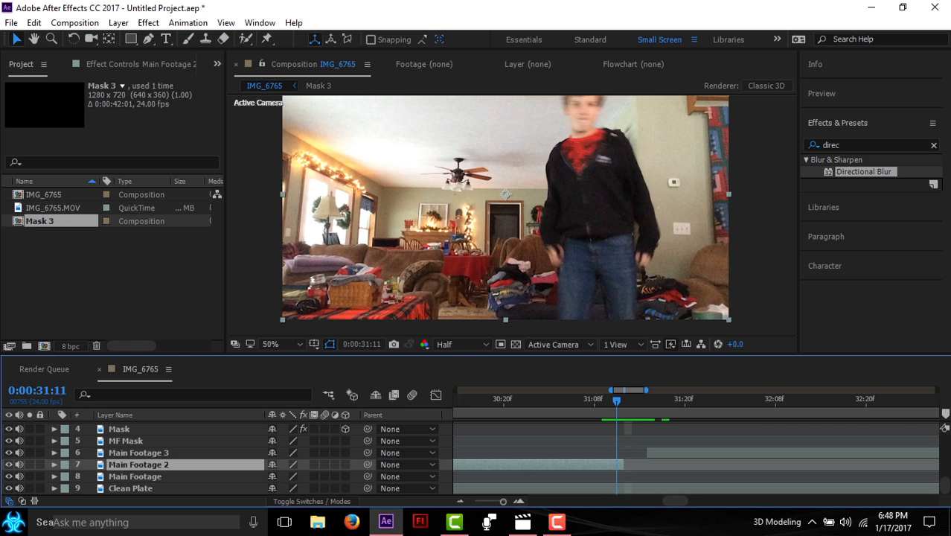
key(Page_Down)
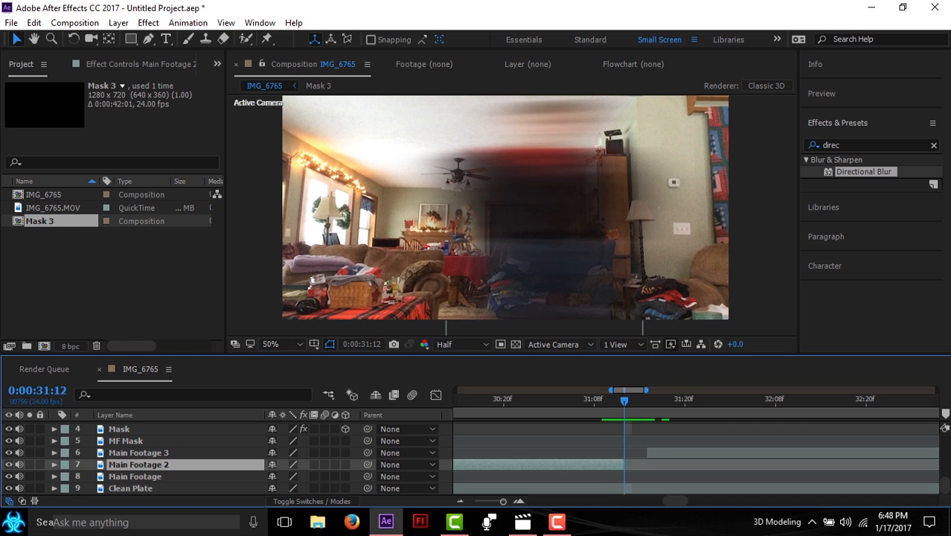
key(alt+bracketright)
key(ctrl+Up)
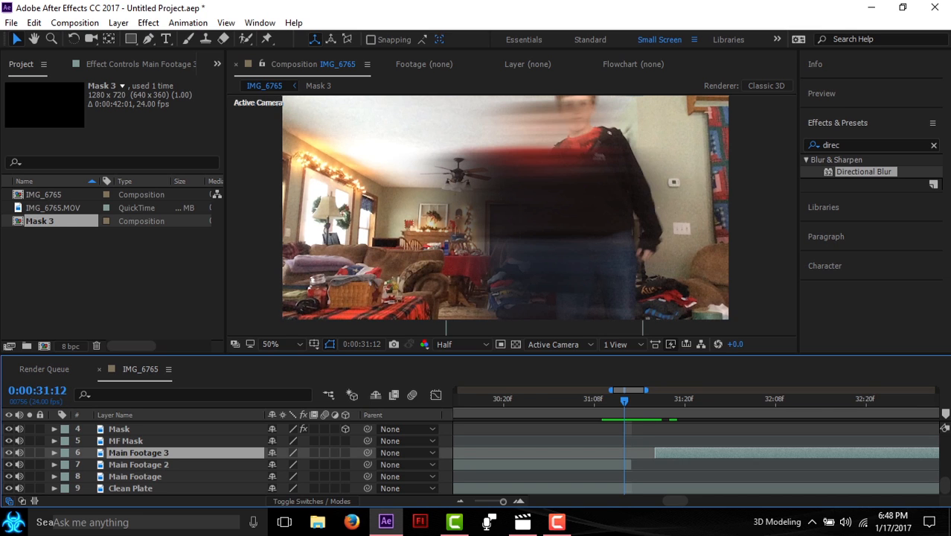
key(ctrl+Down)
key(ctrl+d)
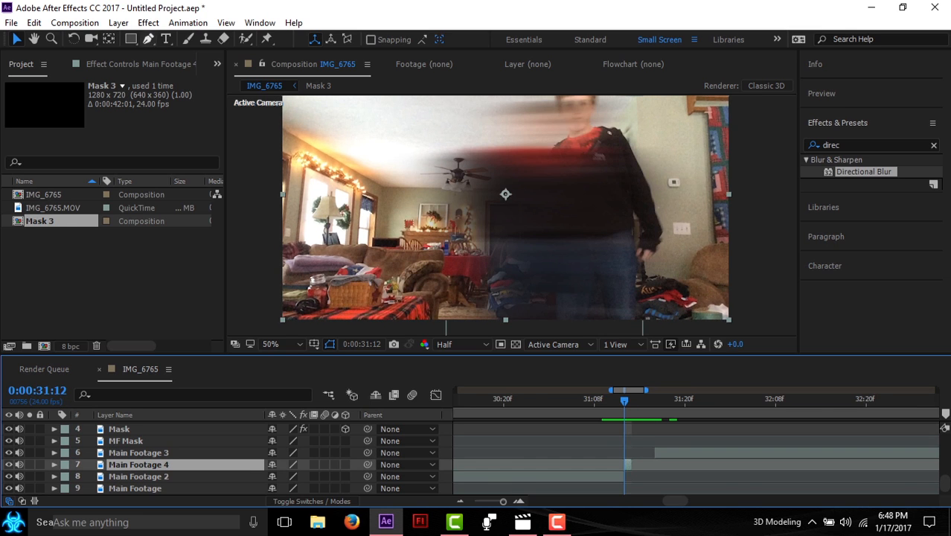
Draw a closed, rounded pen mask on Main Footage 4 around the room's left side, cutting through the person along its right edge.
key(g)
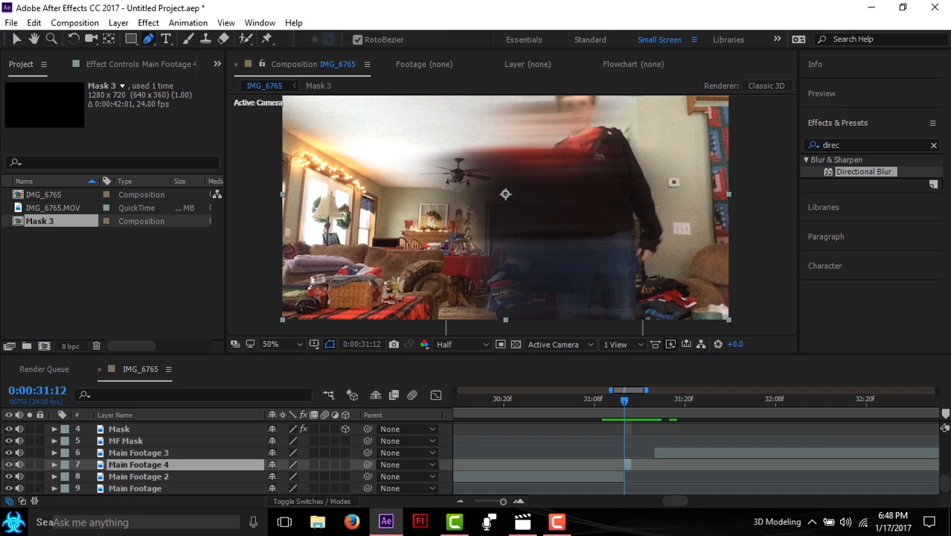
click(269, 344)
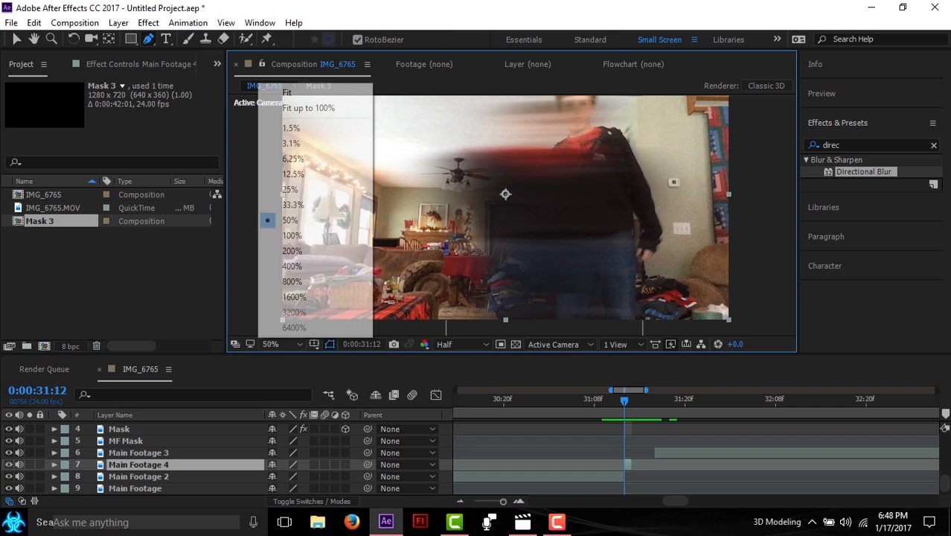
click(287, 207)
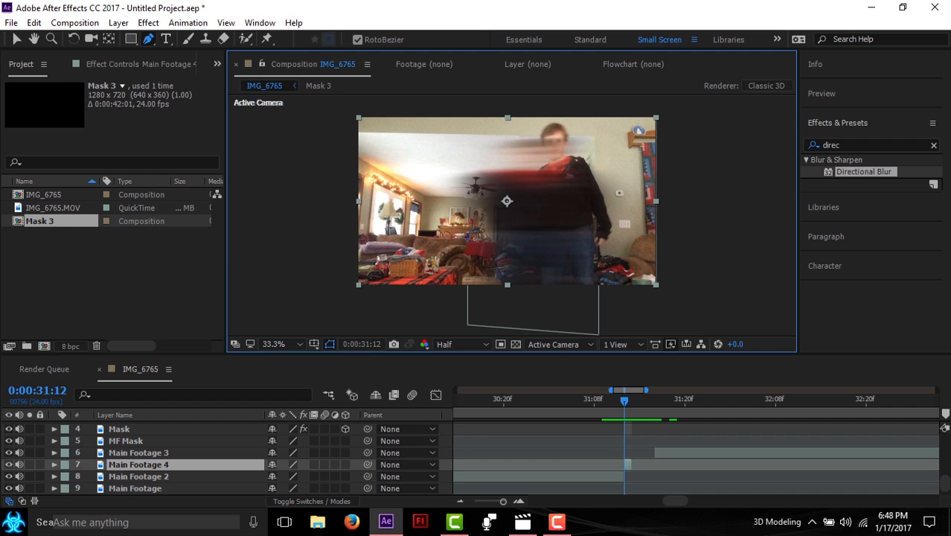
click(538, 112)
click(571, 172)
click(587, 240)
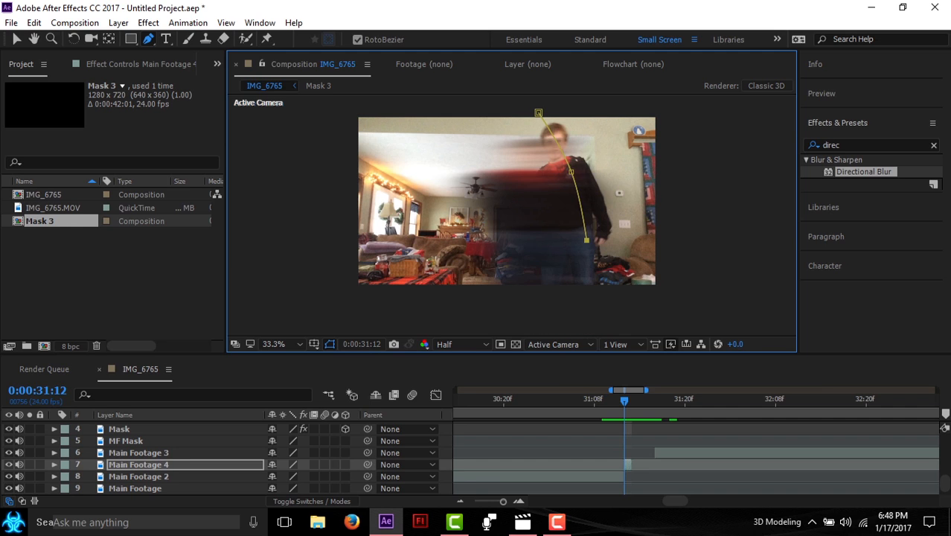
click(571, 301)
click(493, 323)
click(303, 268)
drag(304, 268, 318, 241)
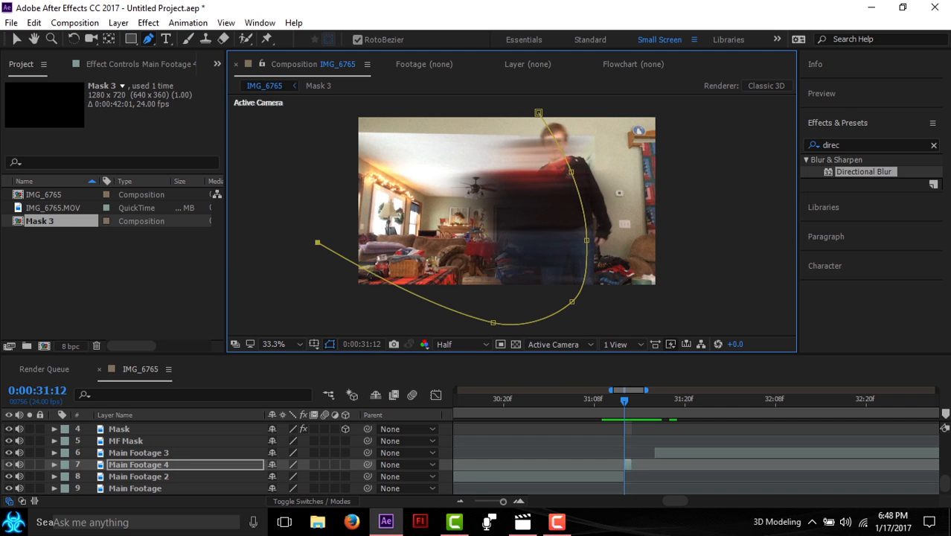
click(538, 112)
key(v)
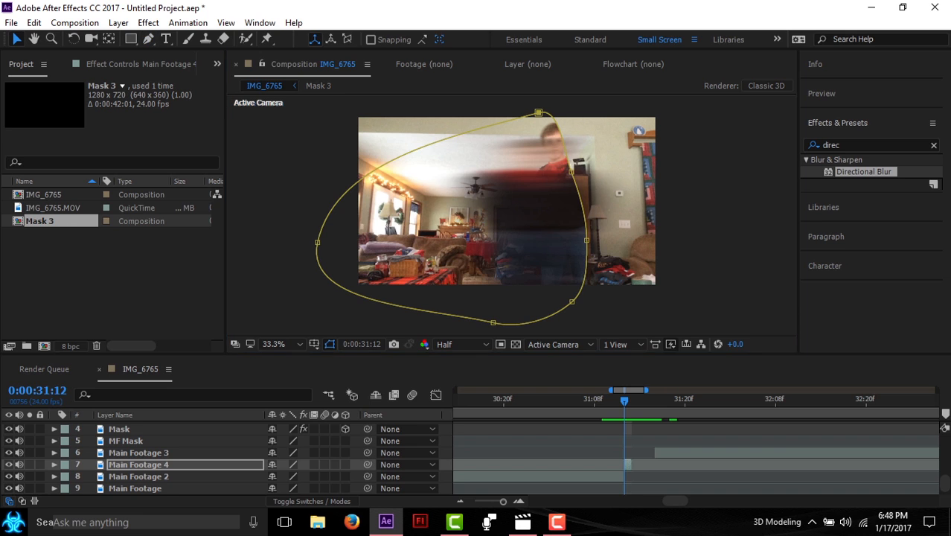
Set the Mask Feather of Main Footage 4's Mask 1 to 95 pixels and collapse the layer's properties.
key(f)
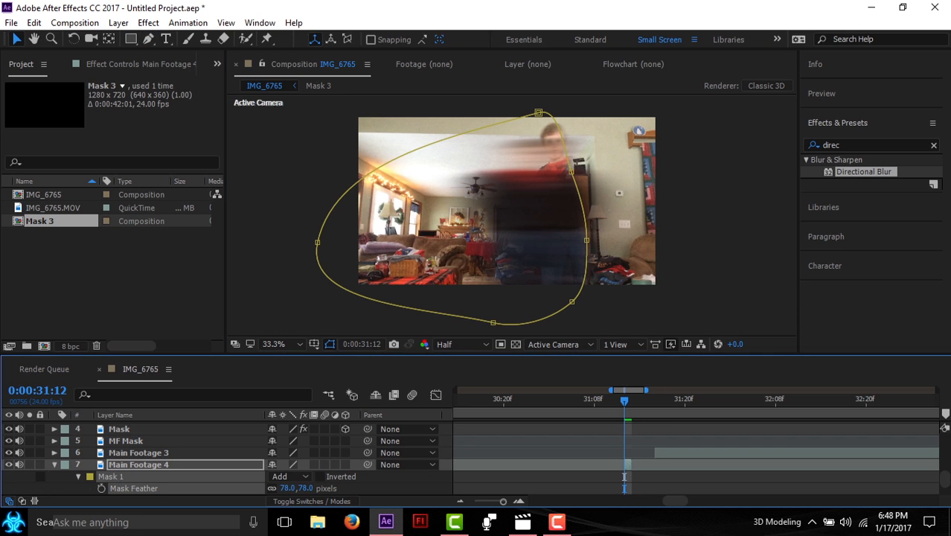
click(298, 309)
click(298, 309)
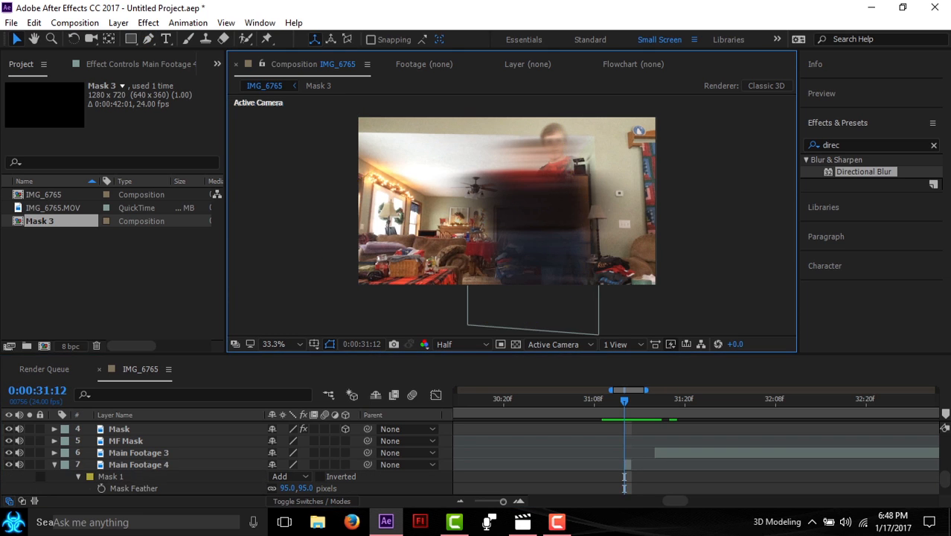
click(54, 464)
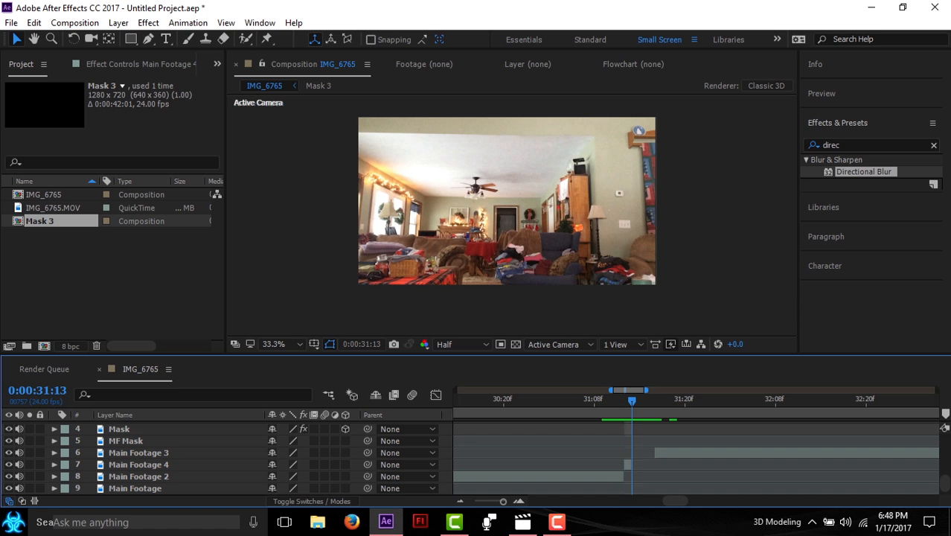
Duplicate the Mask 4 layer twice and place the one-frame copies consecutively at 0:00:31:13 and 0:00:31:14.
drag(945, 483, 944, 446)
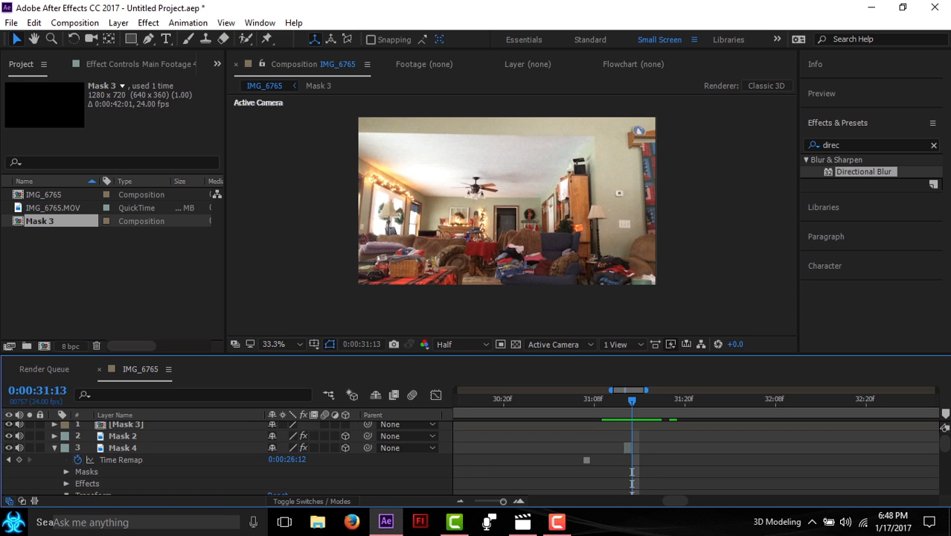
click(55, 448)
click(122, 448)
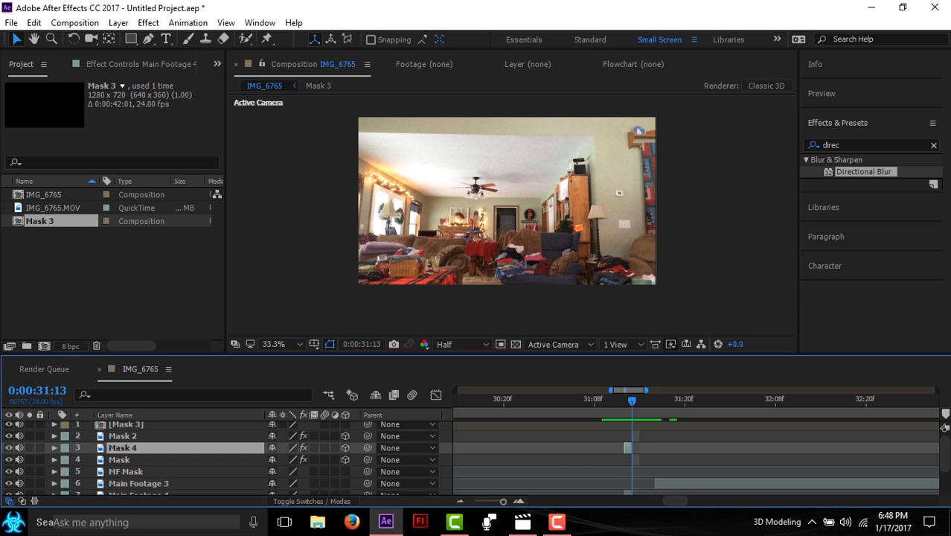
key(ctrl+d)
key(ctrl+d)
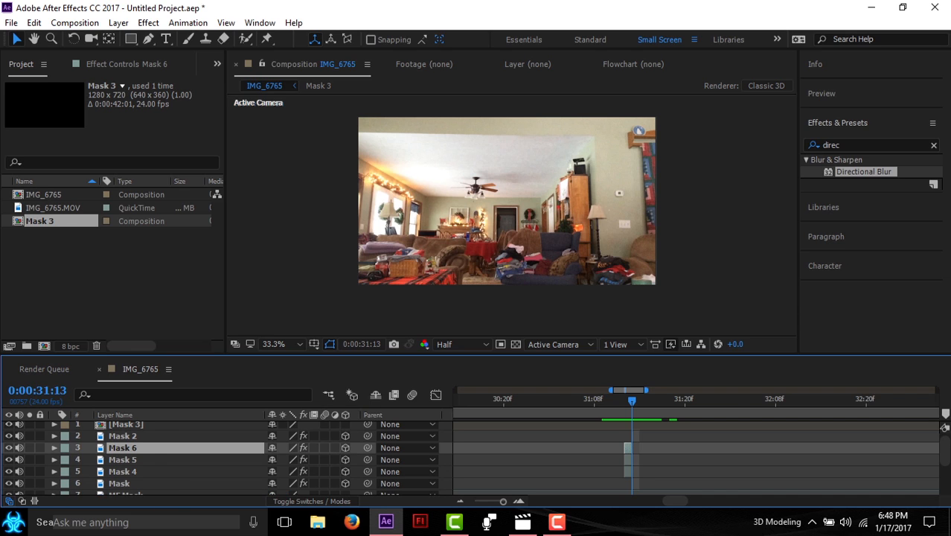
click(123, 460)
key(equal)
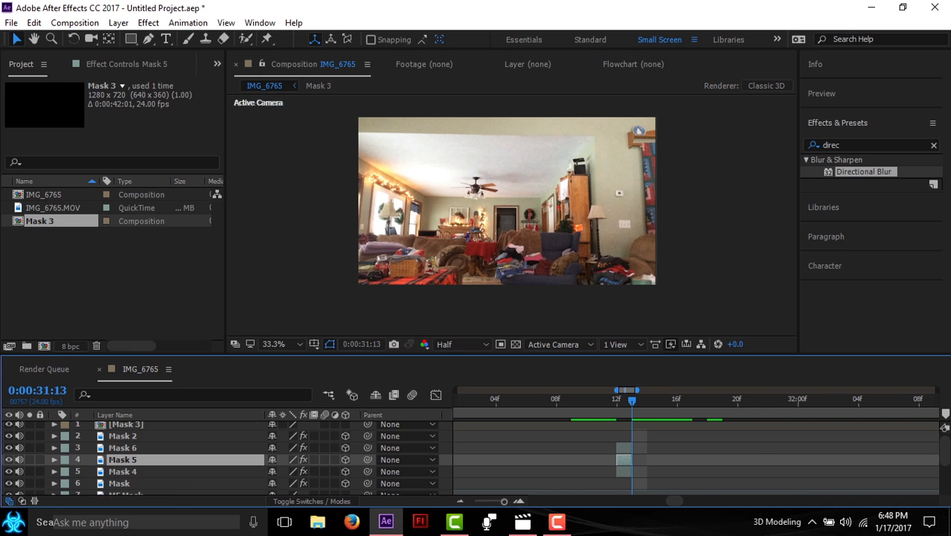
drag(624, 460, 654, 448)
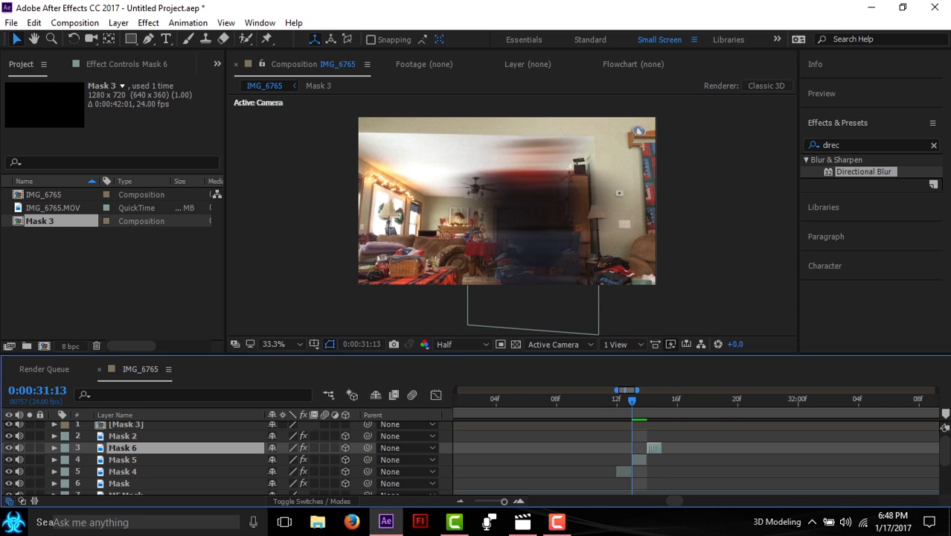
Shift Main Footage 3 one frame earlier to start at 0:00:31:15, and check the frames around the join.
scroll(476, 458, down, 2)
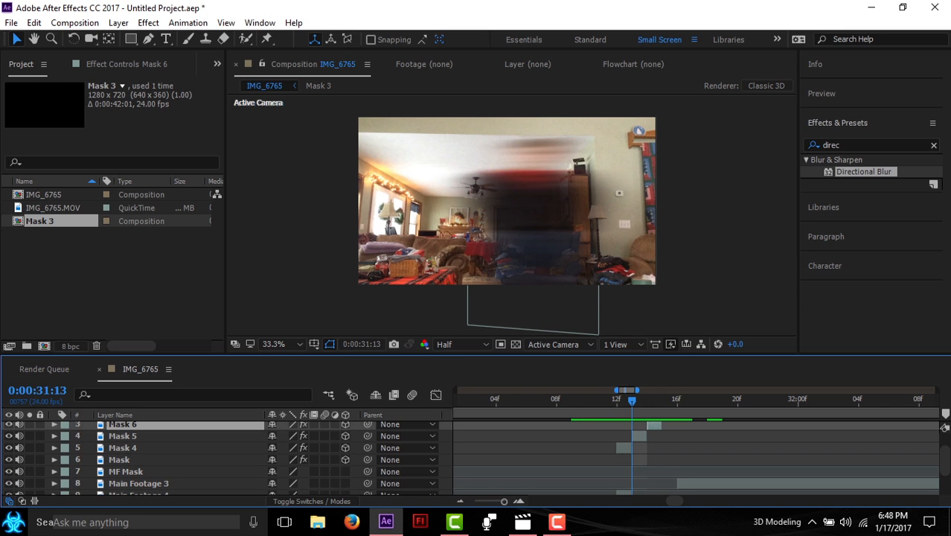
drag(692, 484, 676, 484)
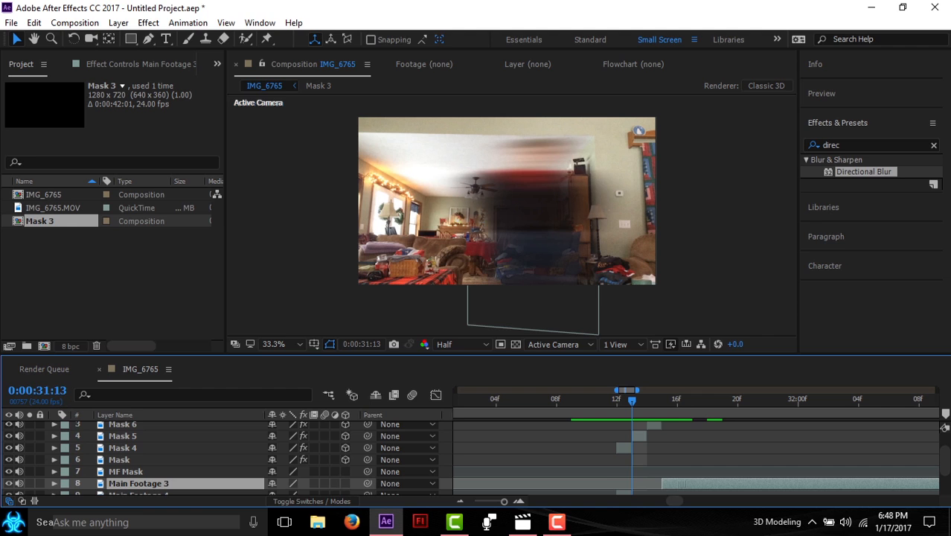
key(Page_Down)
key(Page_Down)
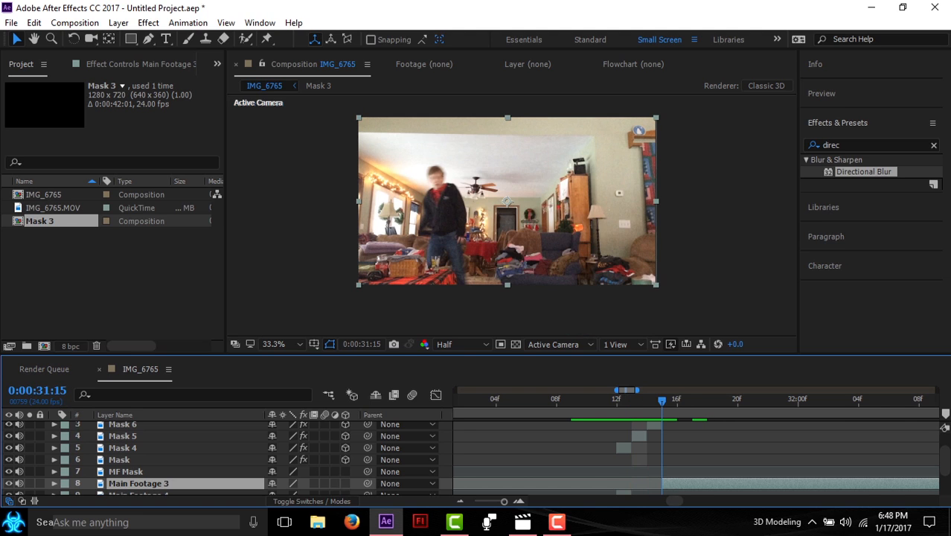
key(Page_Up)
key(Page_Up)
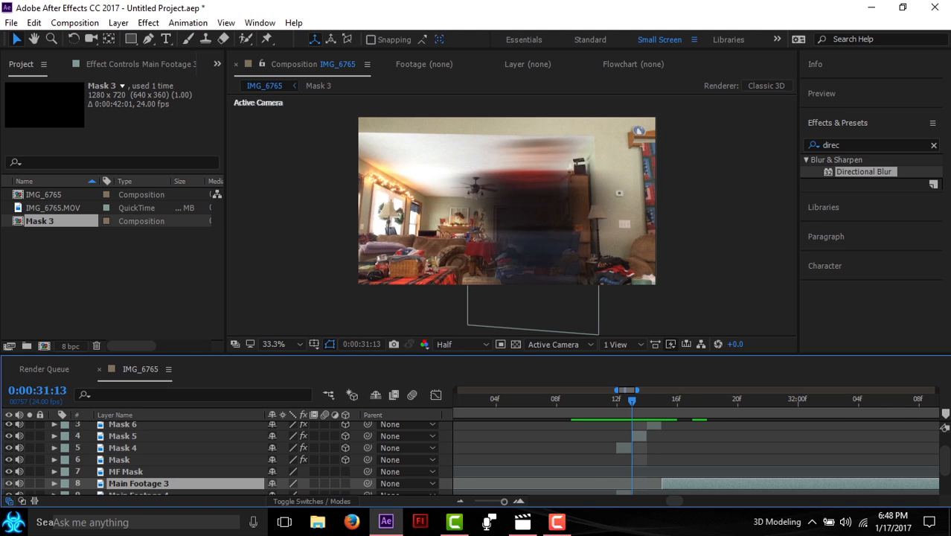
Set Mask 5's vertical scale to 159.6% and its Y Rotation to 35°, keeping its other scale values.
click(535, 212)
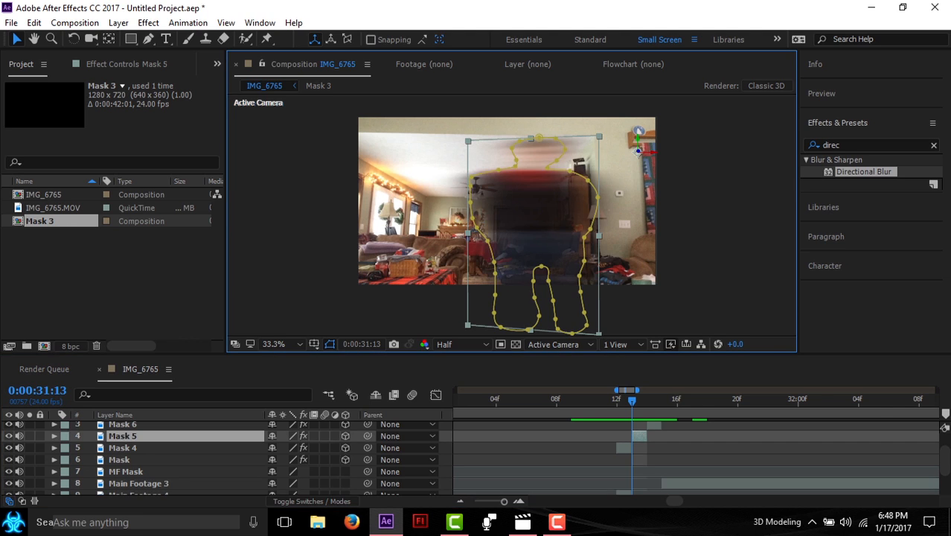
key(s)
key(shift+r)
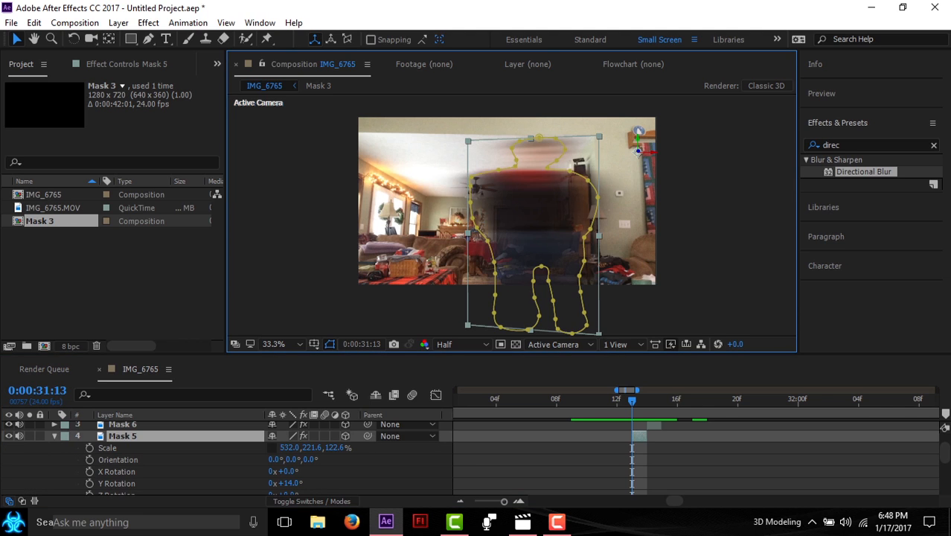
click(290, 448)
drag(311, 448, 314, 484)
key(ctrl+z)
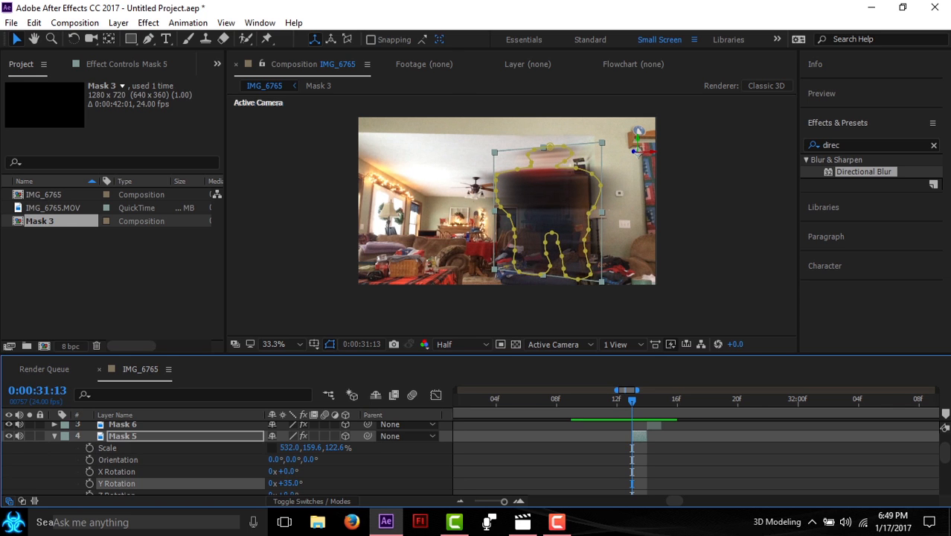
Reposition the Mask 5 cutout left and lower, near the doorway in the middle of the room.
drag(635, 149, 580, 171)
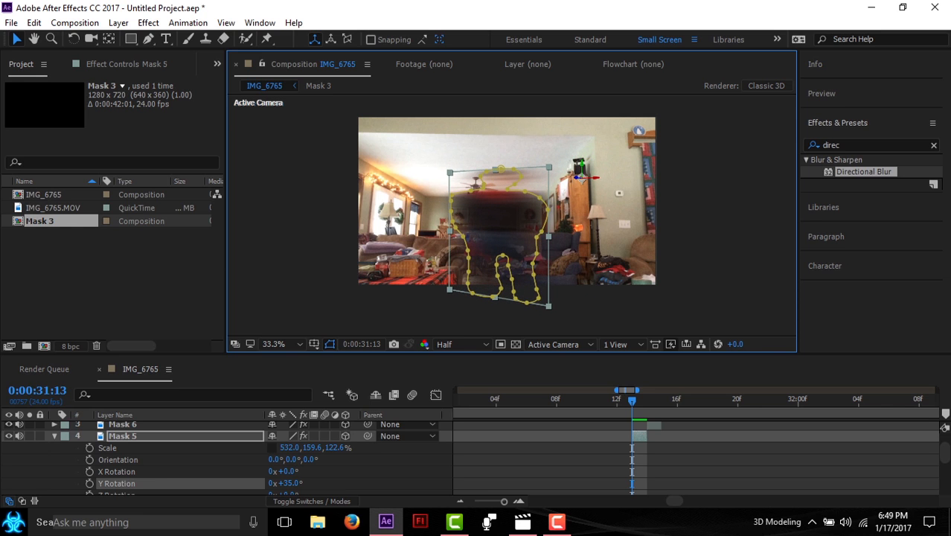
mouse_move(632, 401)
mouse_down()
mouse_move(617, 400)
mouse_move(632, 400)
mouse_up()
drag(582, 178, 582, 158)
mouse_move(632, 400)
mouse_down()
mouse_move(617, 401)
mouse_move(631, 401)
mouse_up()
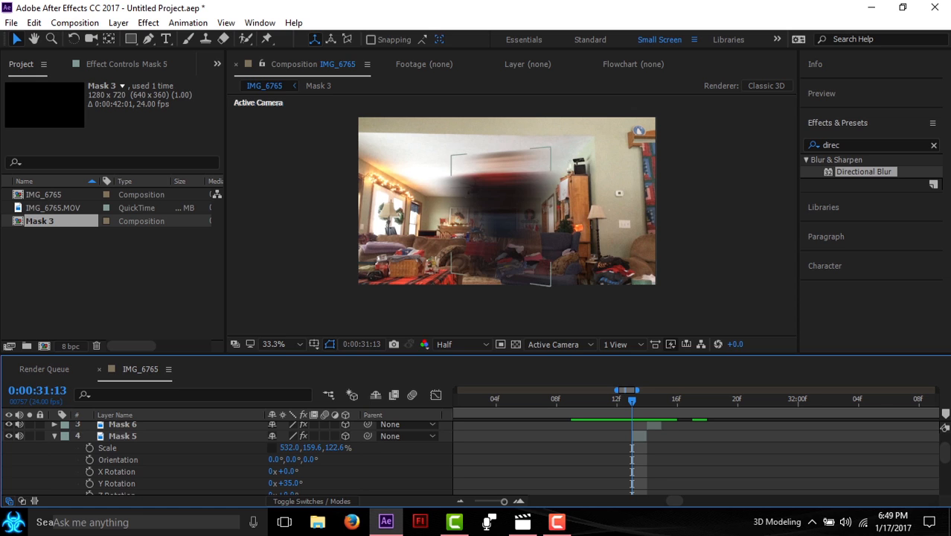
drag(501, 216, 496, 236)
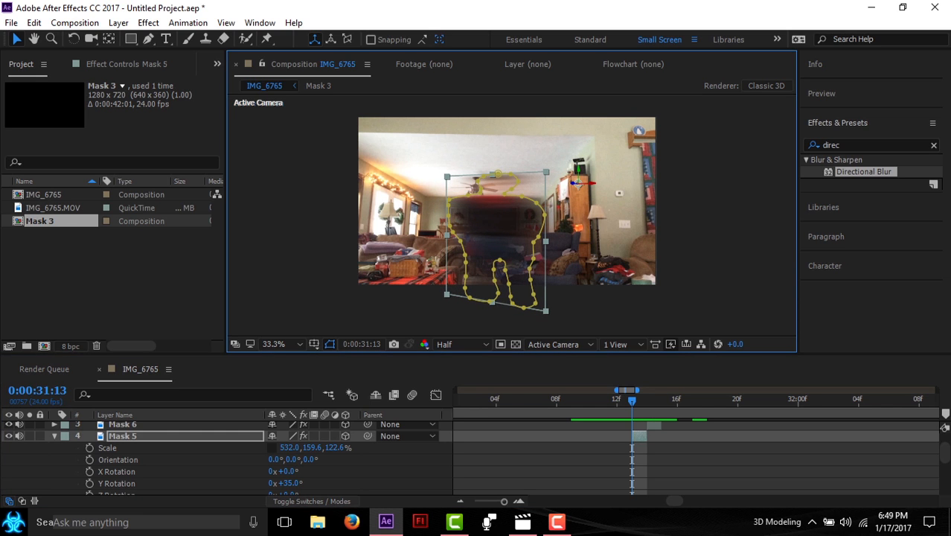
Stretch Mask 5 vertically to 214.6% and raise the cutout slightly in the frame.
drag(312, 448, 353, 448)
drag(497, 236, 498, 221)
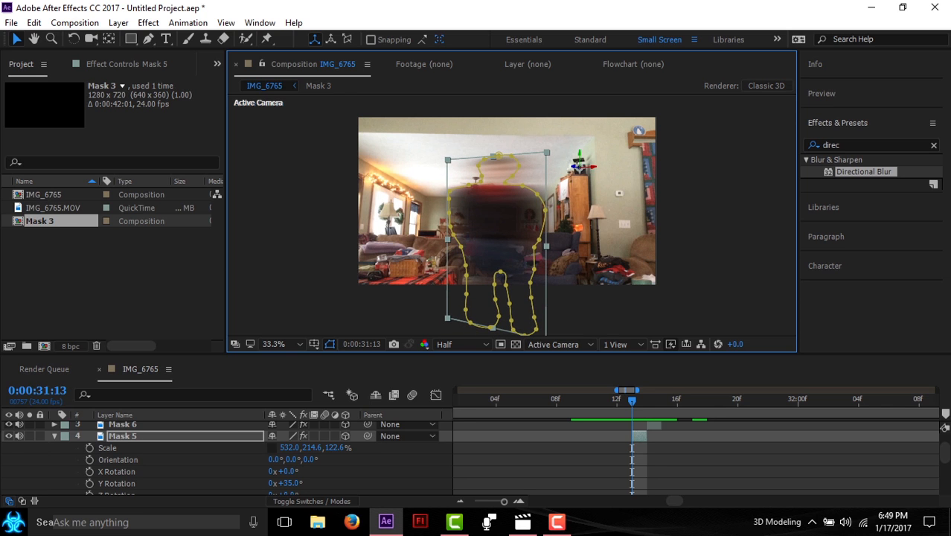
click(632, 401)
click(666, 309)
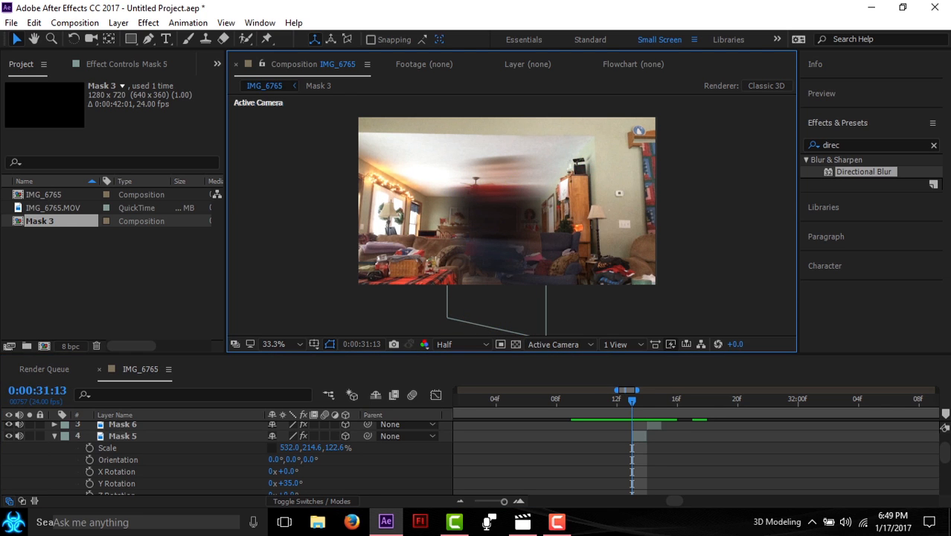
At 0:00:31:14, move the Mask 6 cutout left across the room and slightly upward.
mouse_move(632, 400)
mouse_down()
mouse_move(617, 400)
mouse_move(662, 400)
mouse_move(647, 401)
mouse_up()
click(537, 227)
drag(638, 151, 550, 146)
drag(289, 448, 263, 448)
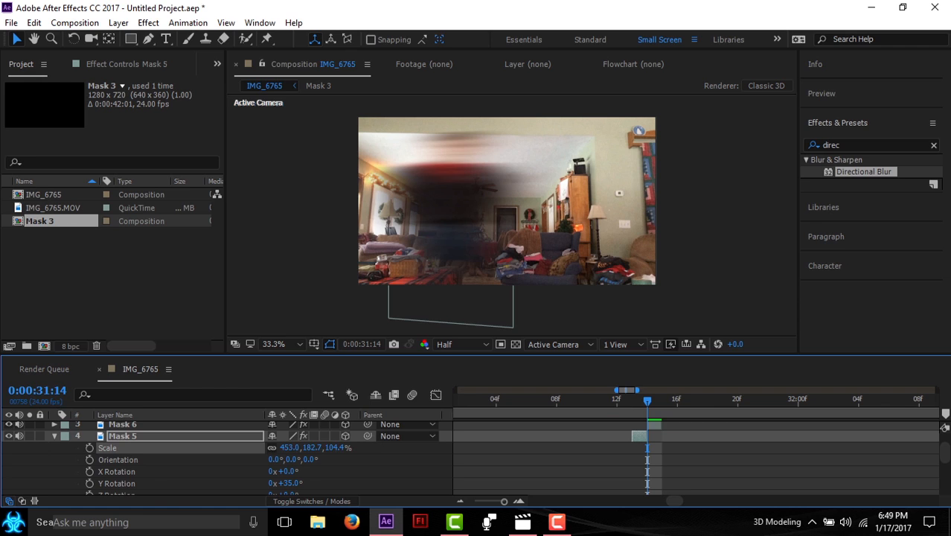
key(ctrl+z)
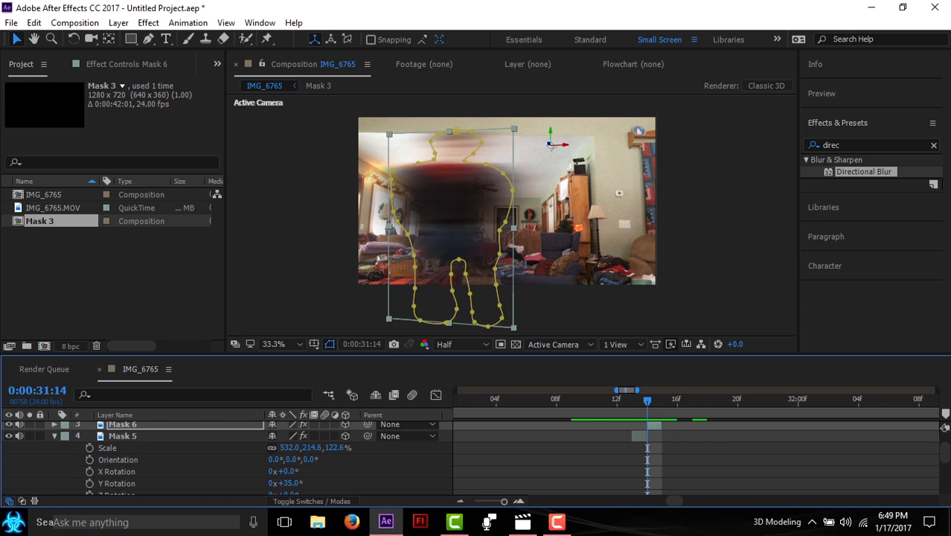
drag(289, 448, 263, 448)
key(ctrl+z)
click(55, 436)
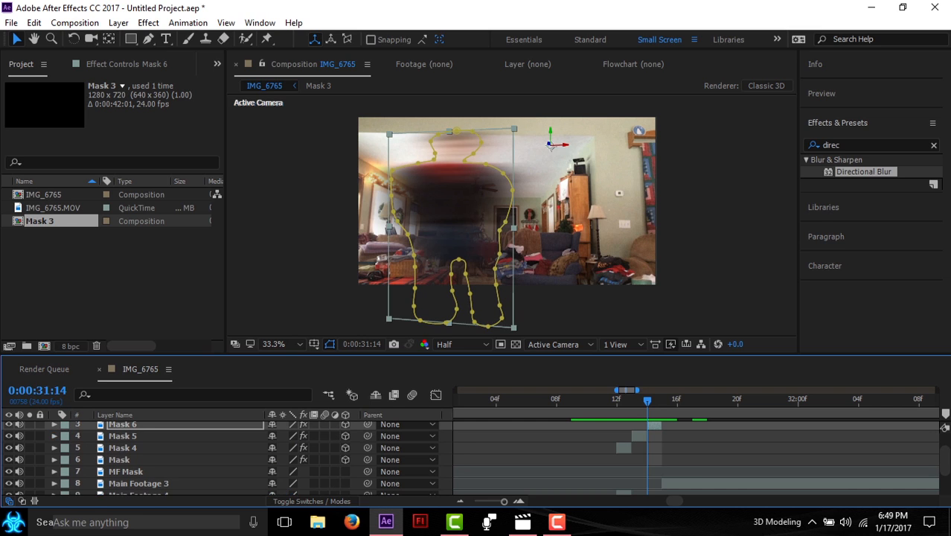
Scale Mask 6 down proportionally to 387.0, 161.2, 89.2% and move the cutout slightly lower in the frame.
click(123, 425)
key(s)
click(647, 439)
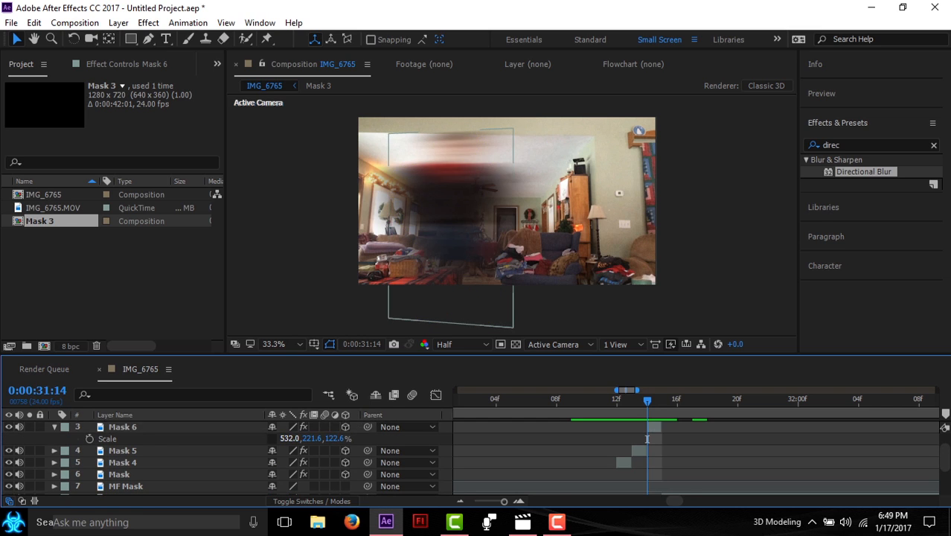
click(272, 439)
drag(289, 439, 187, 439)
drag(490, 153, 485, 178)
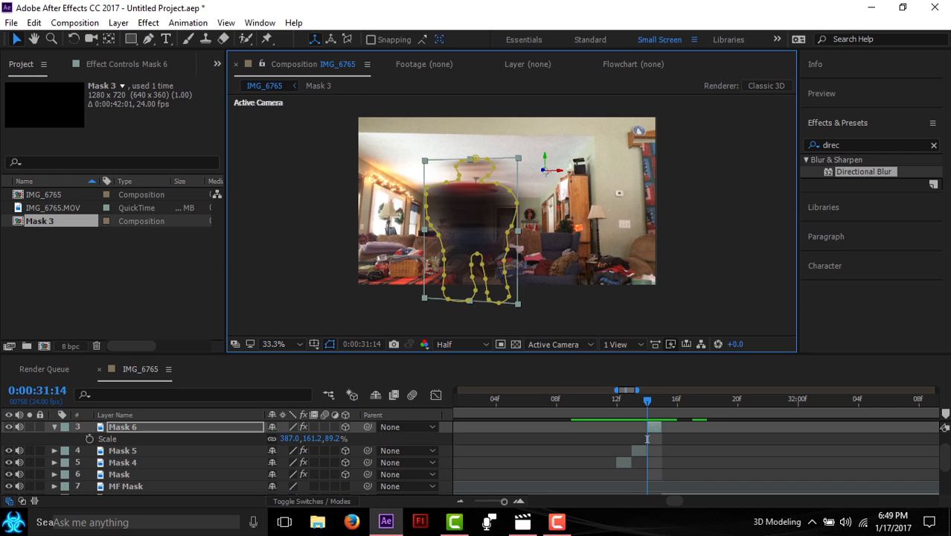
key(s)
Pre-compose the Mask 6 layer as "Mask 6", moving all attributes into the new composition.
click(123, 427)
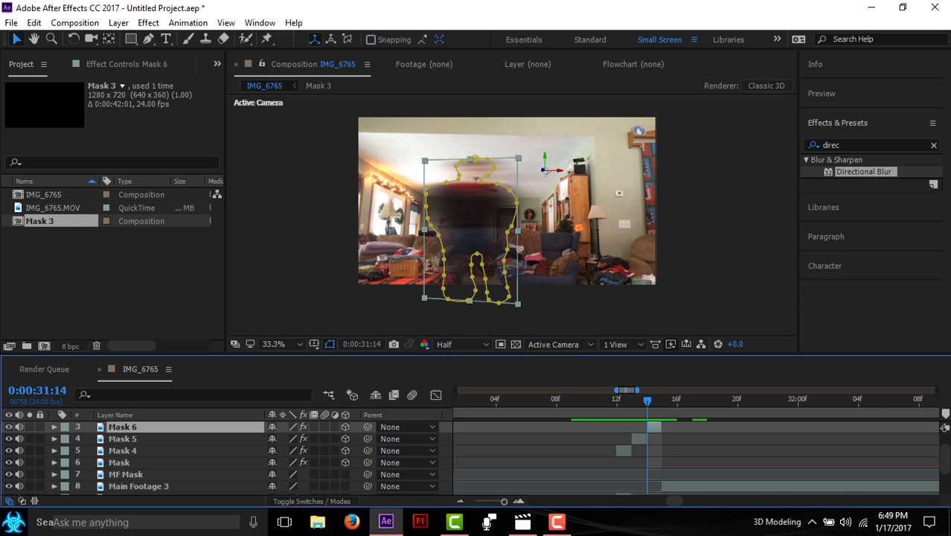
key(ctrl+shift+c)
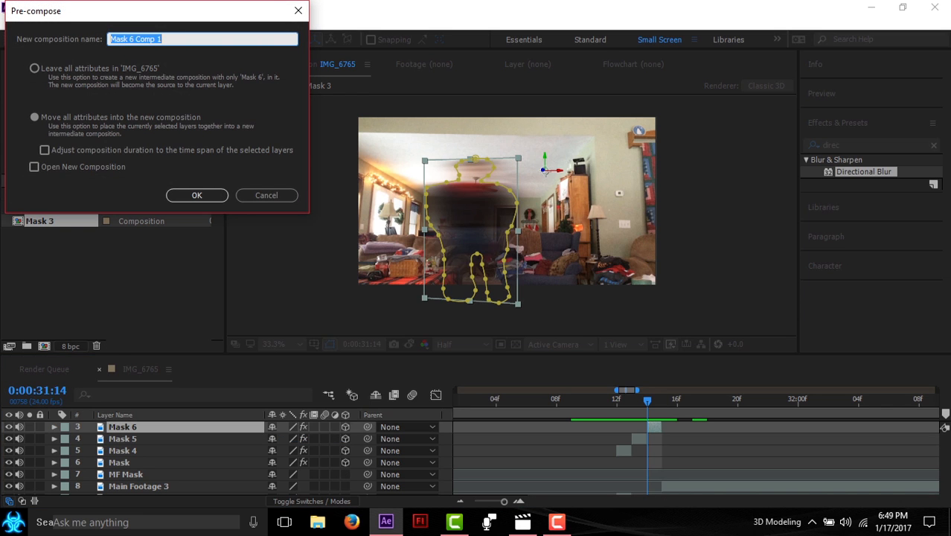
text(Mask 6)
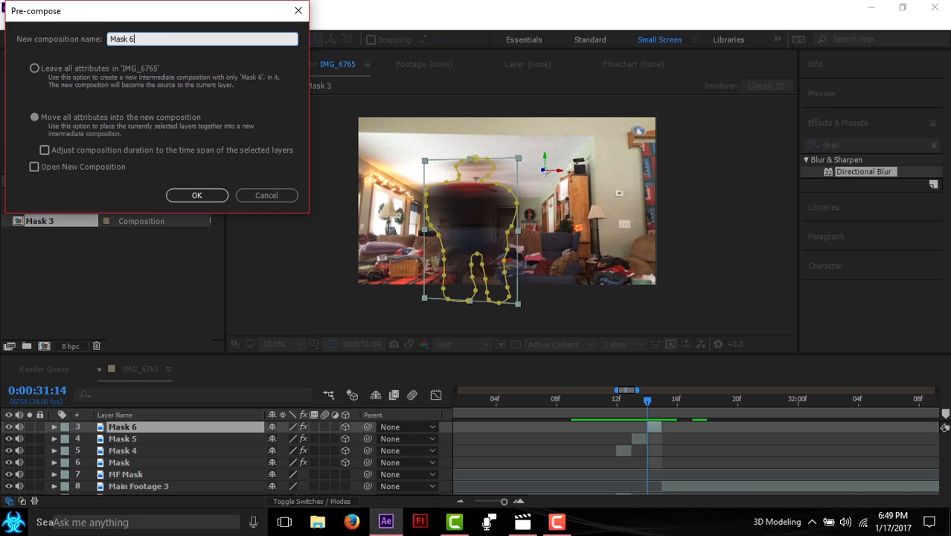
key(Return)
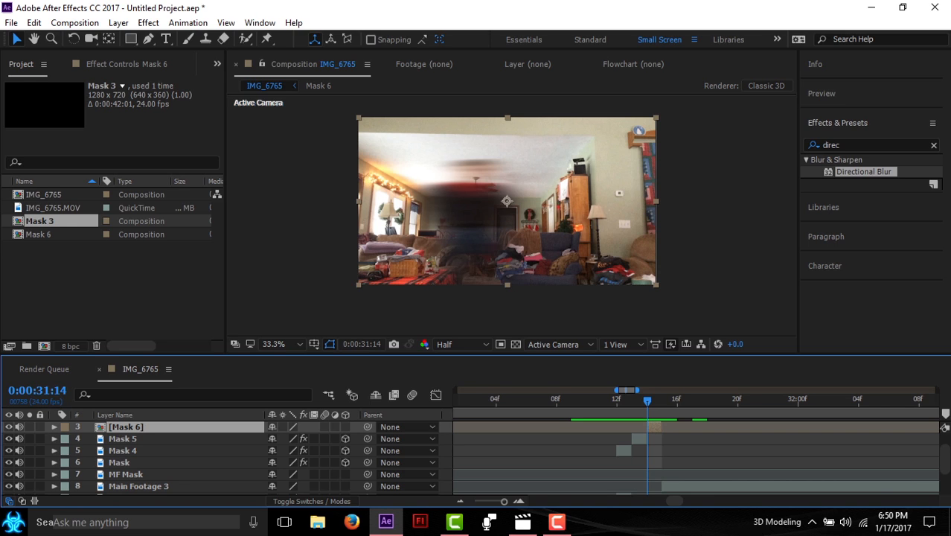
Draw a closed RotoBezier mask on the Mask 6 pre-comp around the blurred figure, excluding the table and basket in the foreground.
key(g)
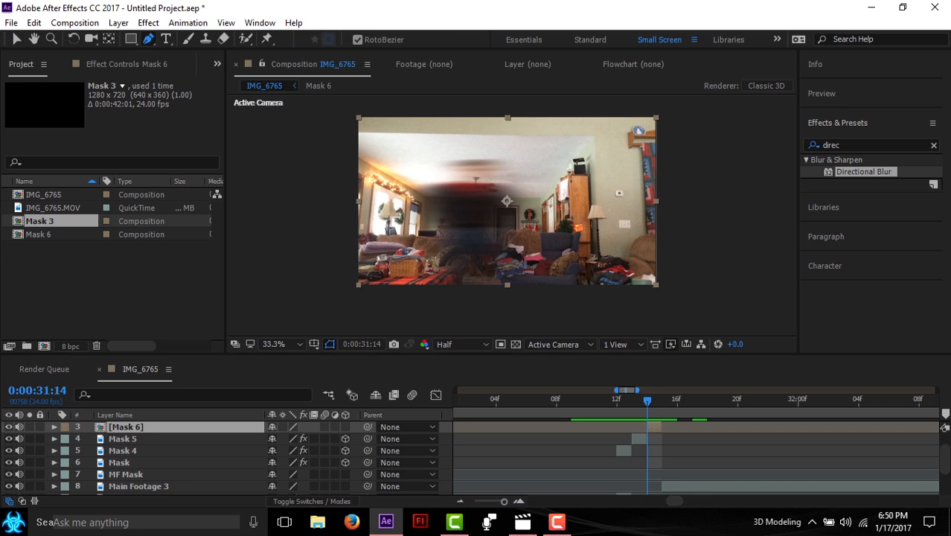
click(459, 268)
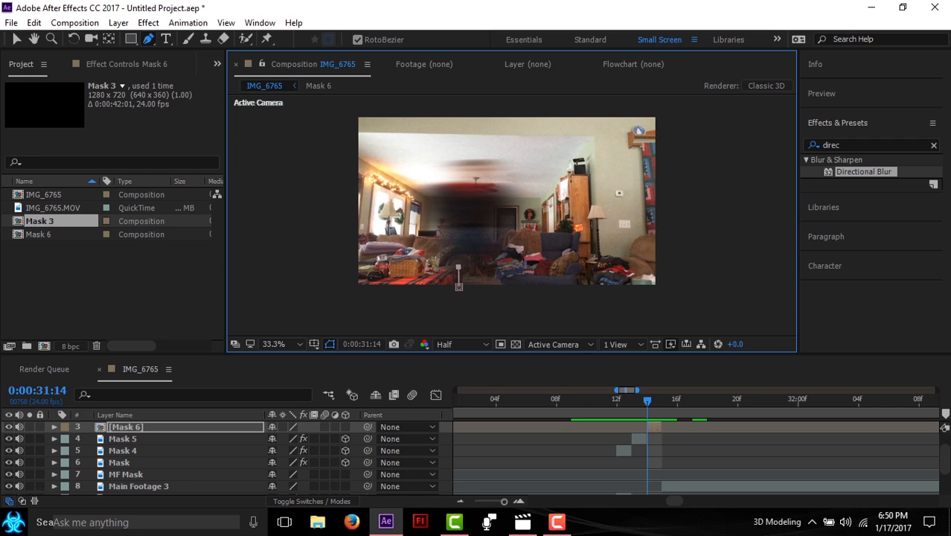
click(439, 254)
click(373, 202)
click(388, 116)
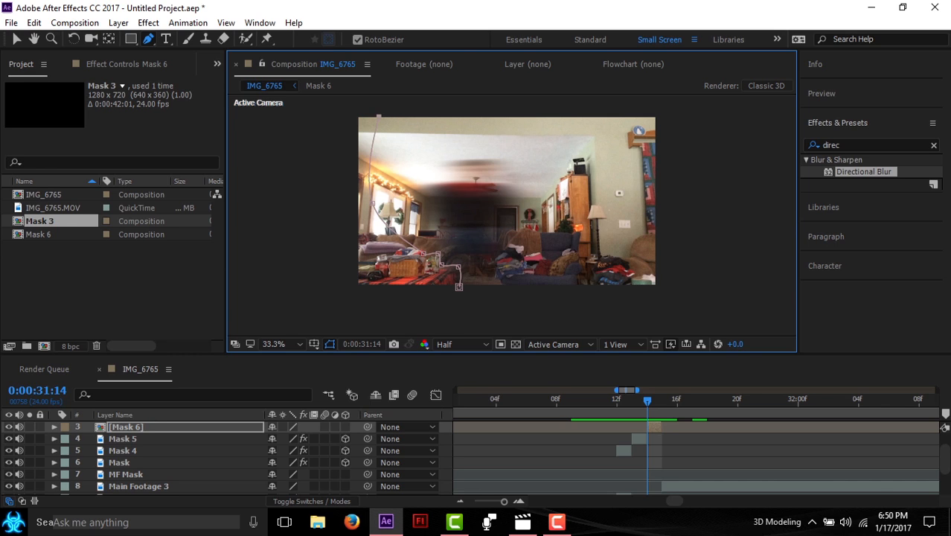
click(549, 132)
click(519, 311)
click(458, 286)
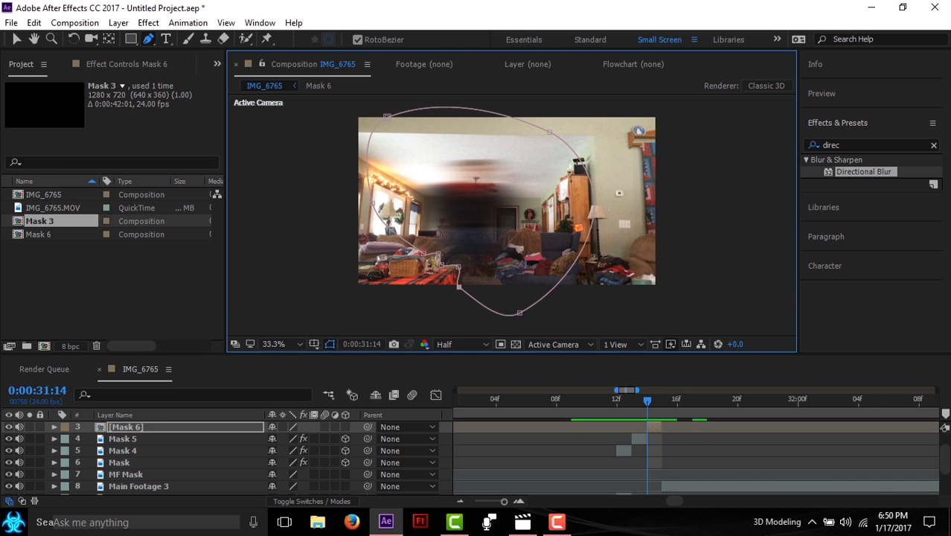
key(v)
Set the Mask Feather of the Mask 6 pre-comp's mask to 5.0 pixels.
key(f)
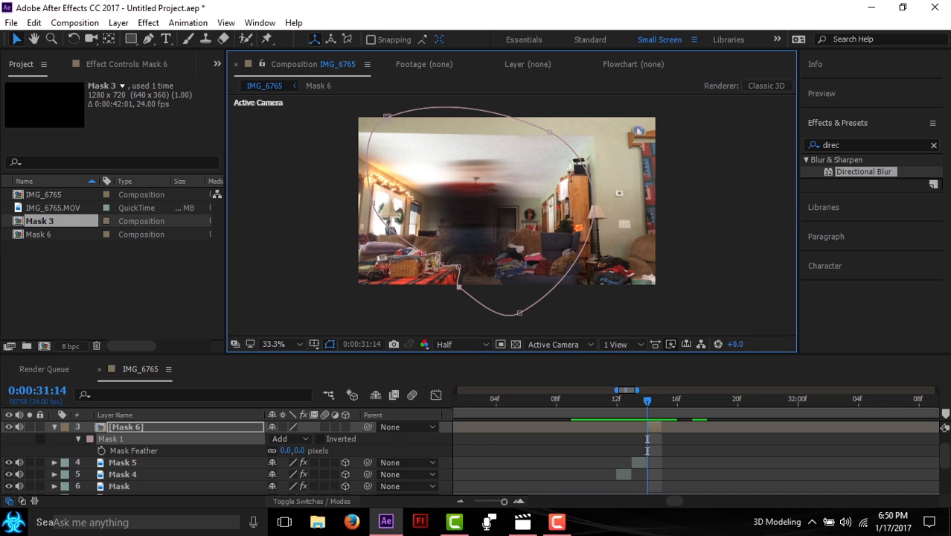
click(299, 450)
key(Return)
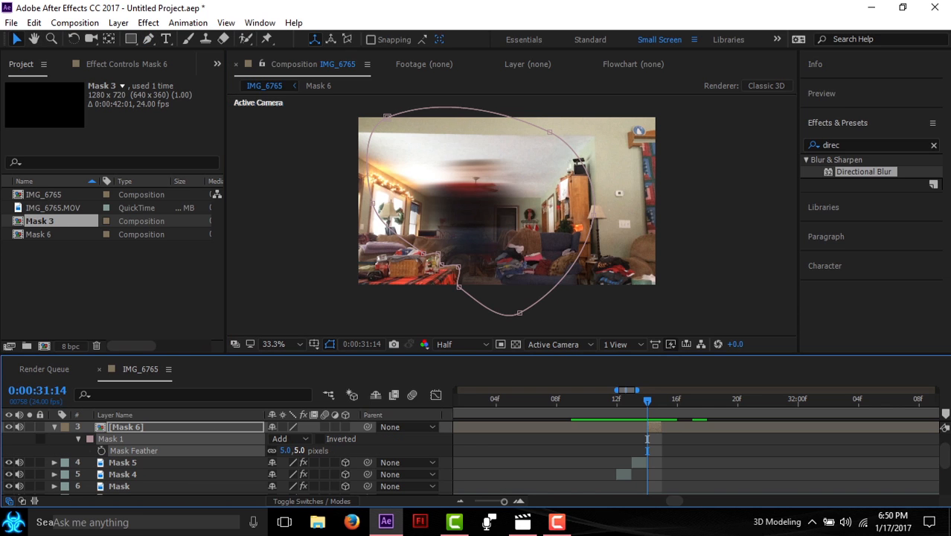
click(313, 268)
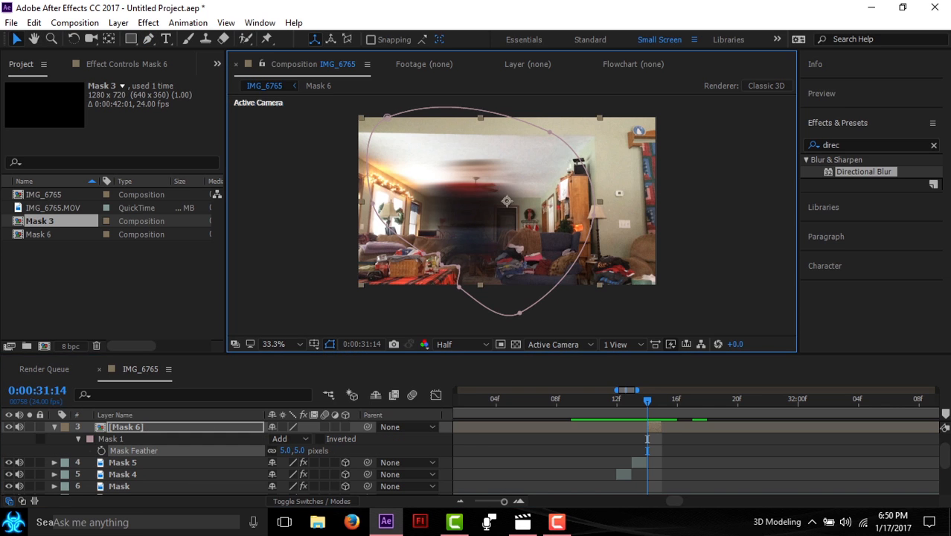
click(55, 427)
Step through the frames from 0:00:31:12 to 0:00:31:15 to check how the blurred cutouts lead into the resumed footage.
key(Page_Up)
key(Page_Up)
key(Page_Up)
key(Page_Up)
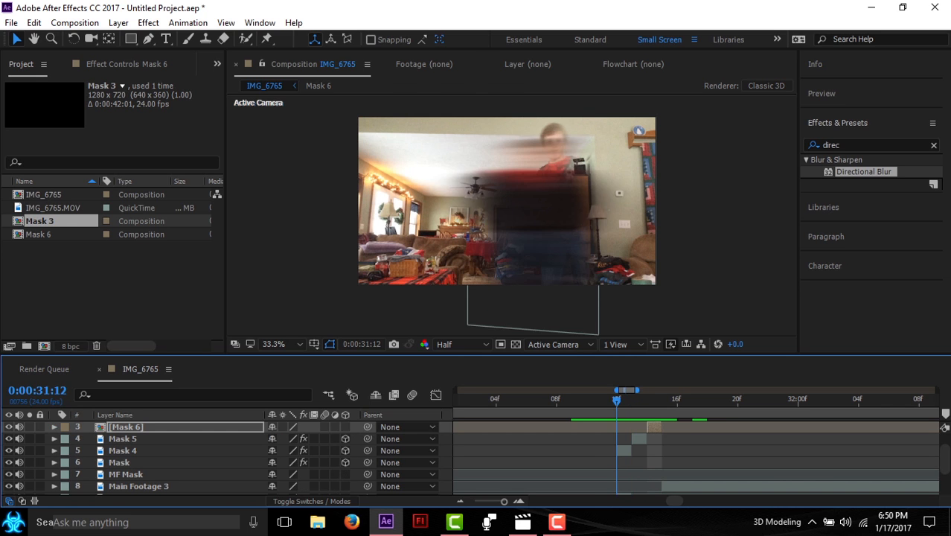
key(Page_Down)
key(Page_Down)
key(Page_Down)
key(Page_Down)
key(Page_Down)
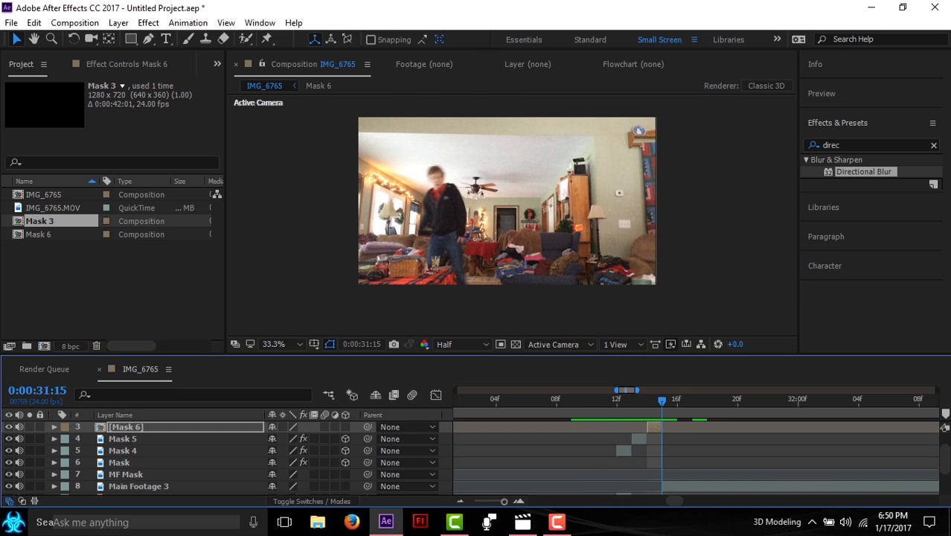
key(Page_Up)
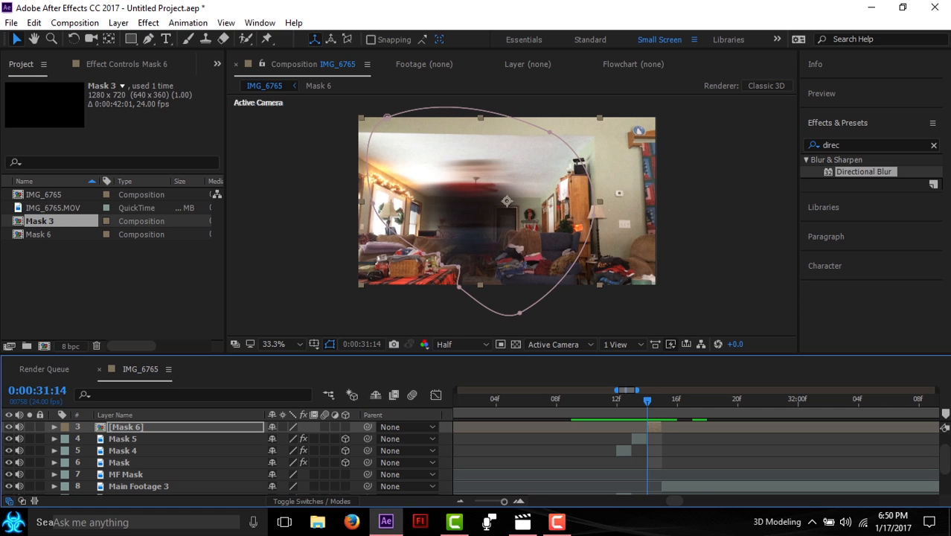
key(Page_Down)
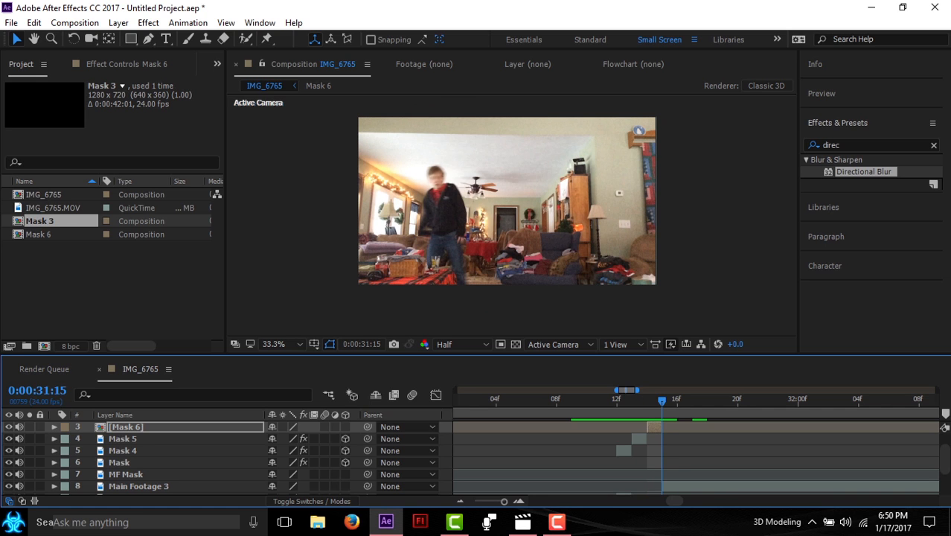
Preview the second speed burst from 0:00:31:04.
key(Page_Up)
key(Page_Up)
key(Page_Up)
key(Page_Up)
key(Page_Up)
key(Page_Up)
key(Page_Up)
key(Page_Up)
key(Page_Up)
key(Page_Up)
key(Page_Up)
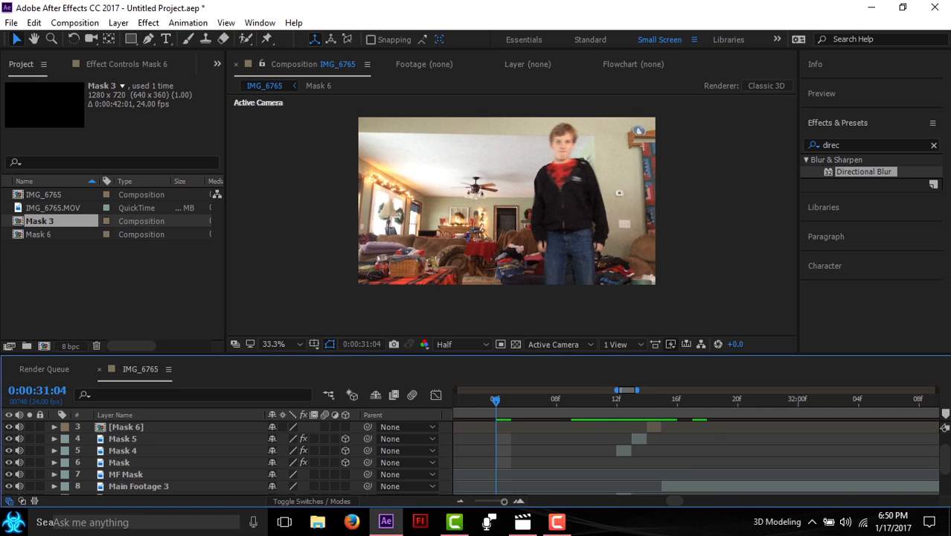
key(space)
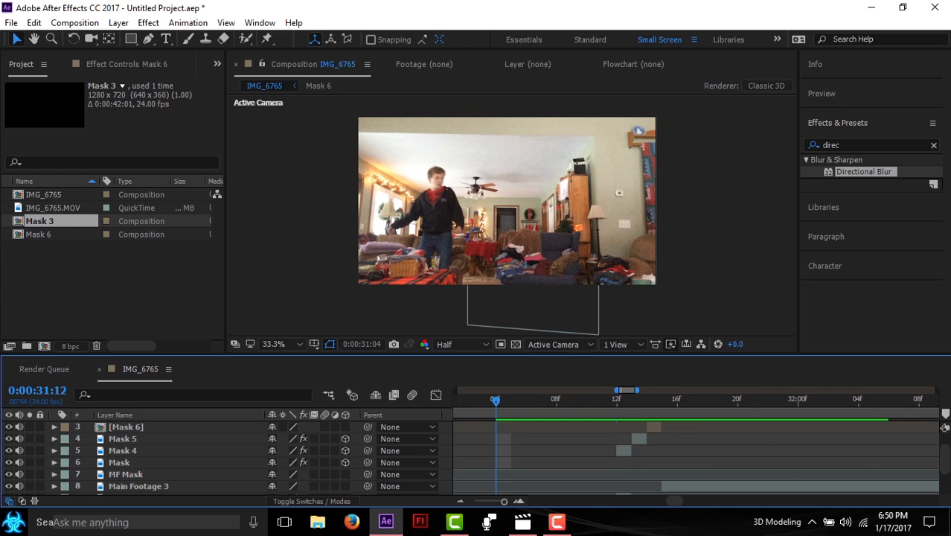
Zoom out the timeline and preview the composite from 0:00:28:21.
key(minus)
key(minus)
key(minus)
click(603, 400)
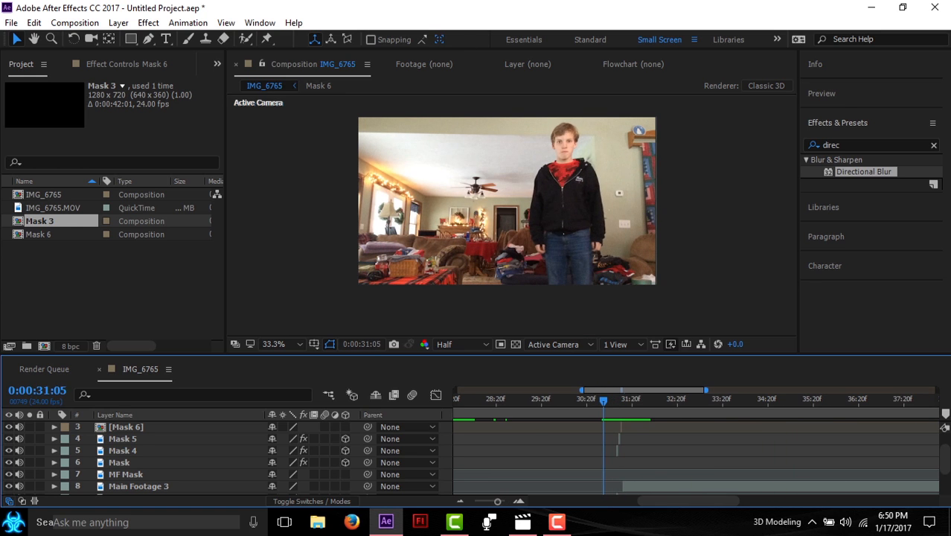
drag(603, 400, 498, 400)
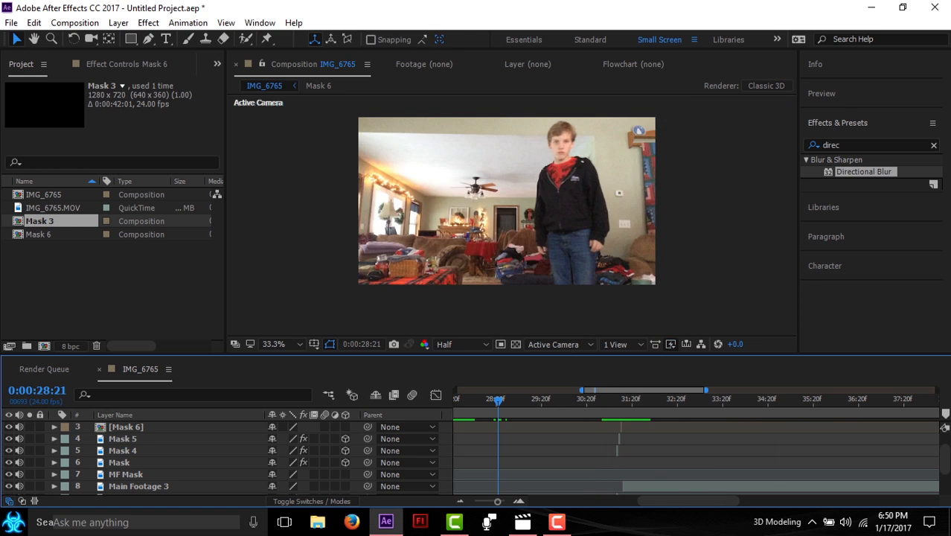
key(space)
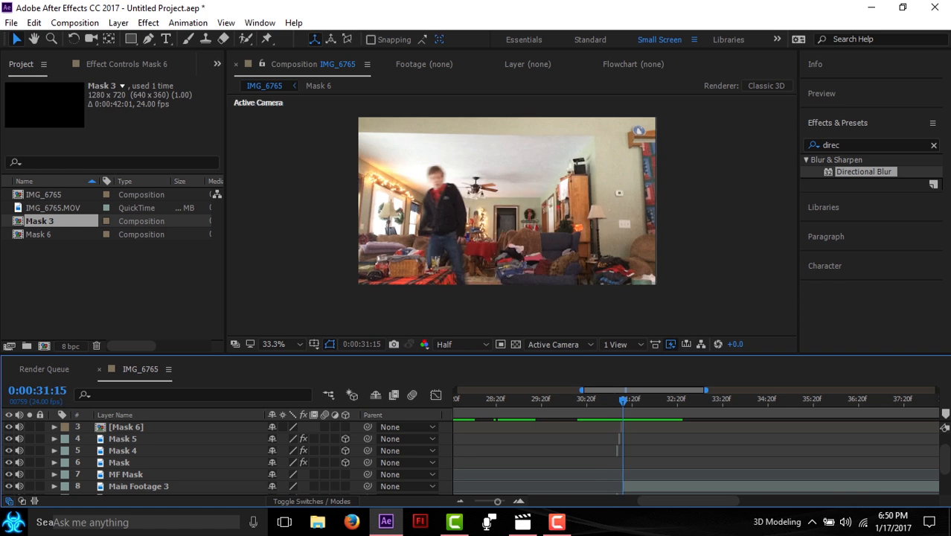
At 0:00:31:12, reposition the Mask 4 cutout slightly right and higher, over the standing figure.
key(Page_Up)
key(Page_Up)
key(Page_Up)
click(533, 212)
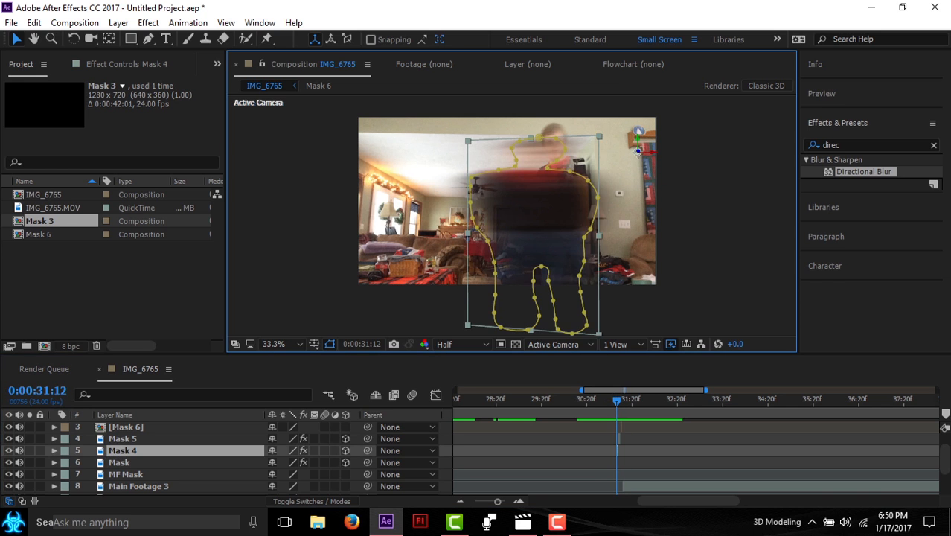
drag(533, 213, 514, 208)
key(ctrl+shift+a)
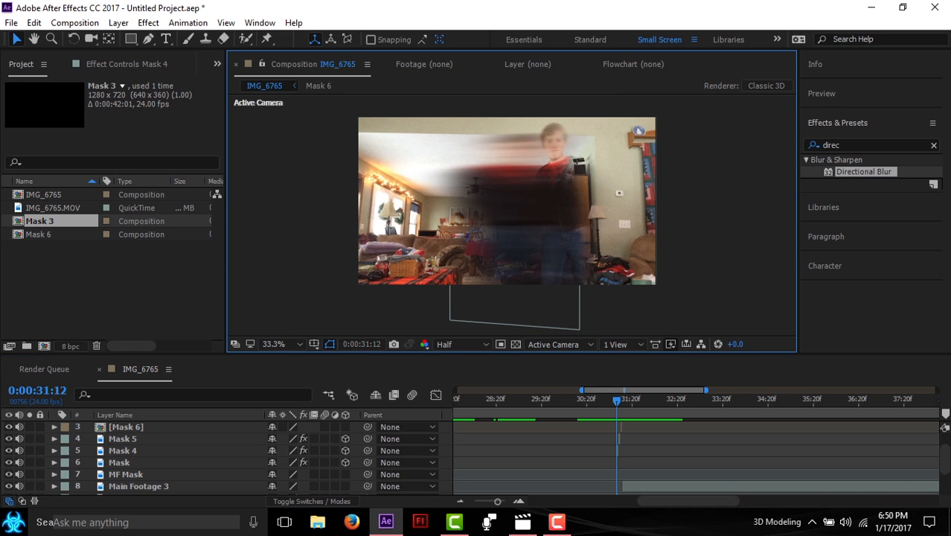
click(515, 209)
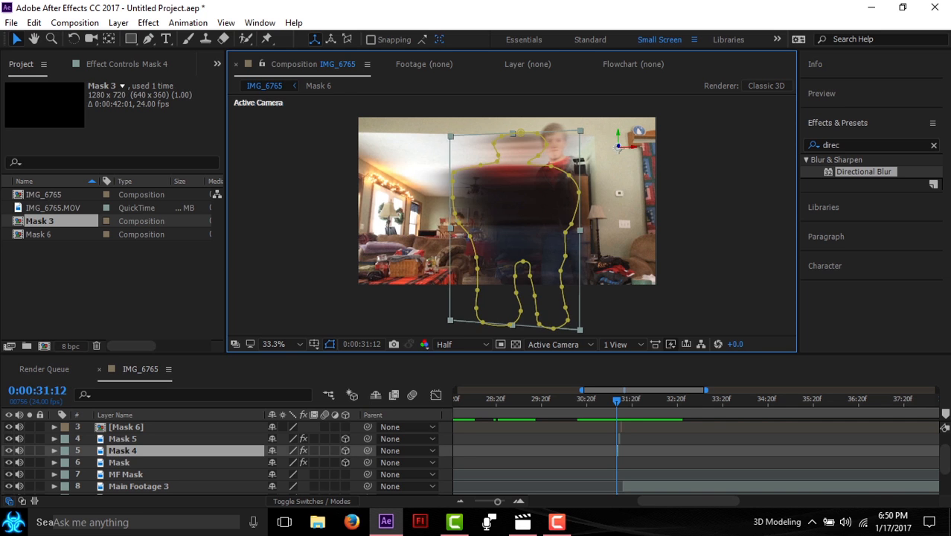
drag(515, 209, 539, 206)
key(ctrl+shift+a)
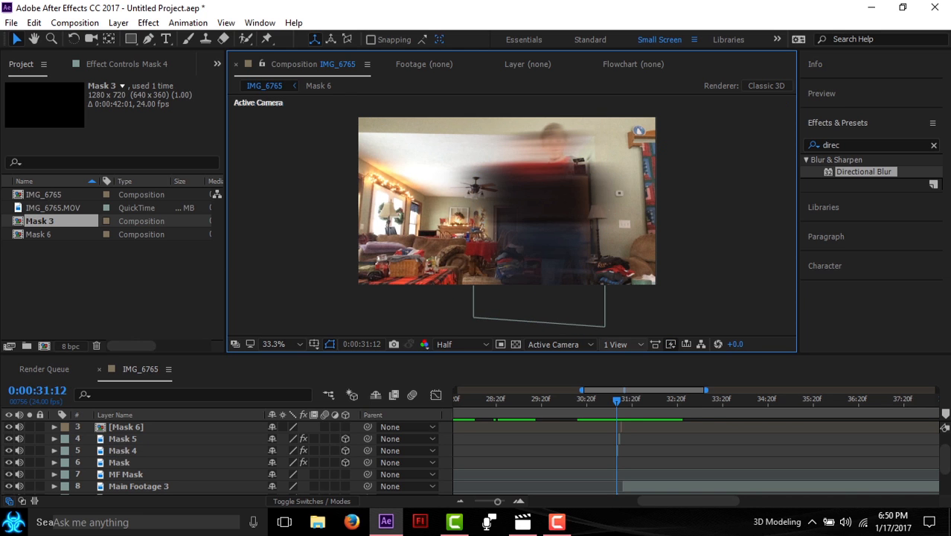
Pre-compose the Mask 4 layer as "Mask 4", moving all attributes into the new composition.
click(540, 208)
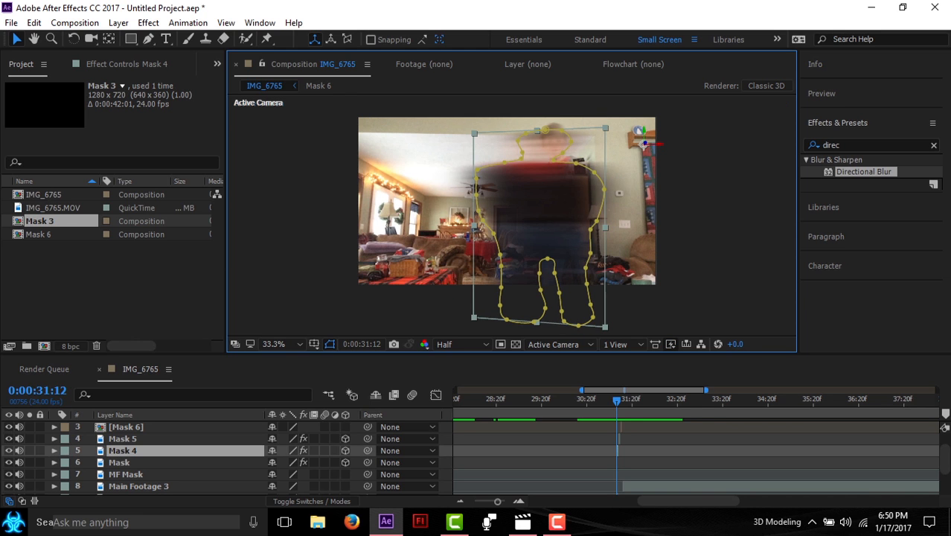
key(ctrl+shift+c)
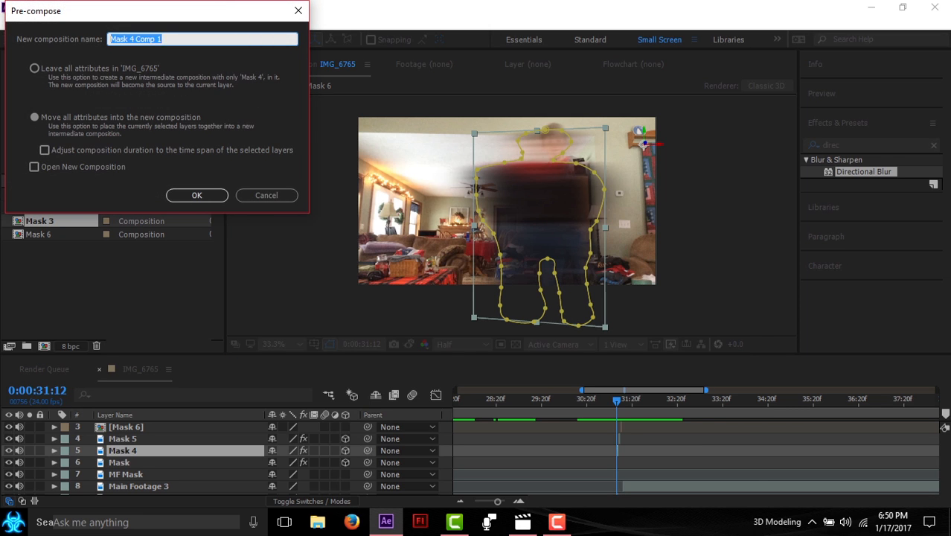
text(Mask 4)
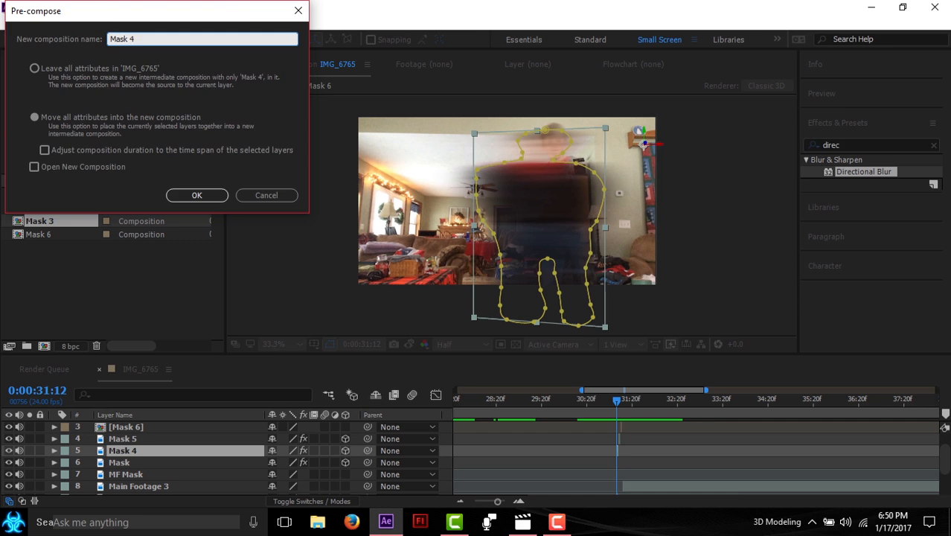
key(Return)
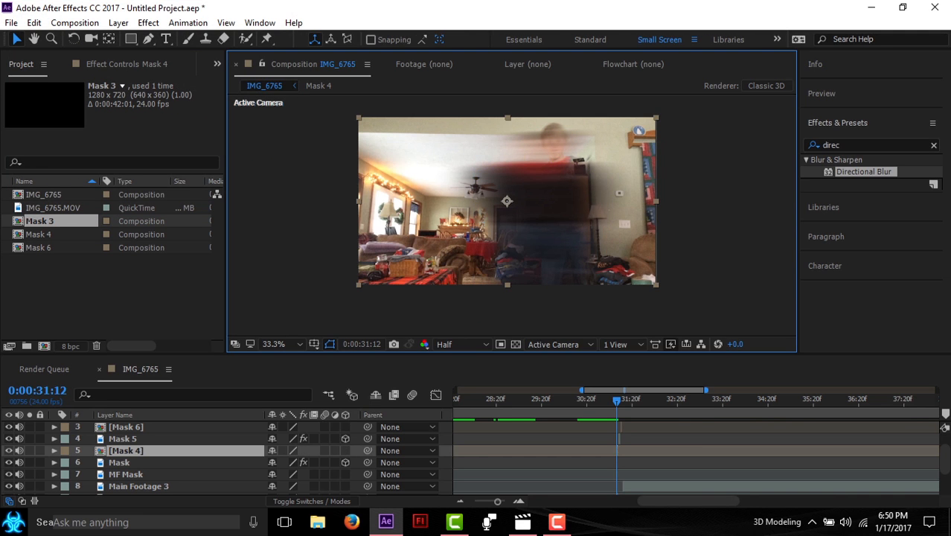
Draw a closed RotoBezier mask on the Mask 4 pre-comp enclosing the room's left side and most of the blur, cutting off its right edge.
click(148, 40)
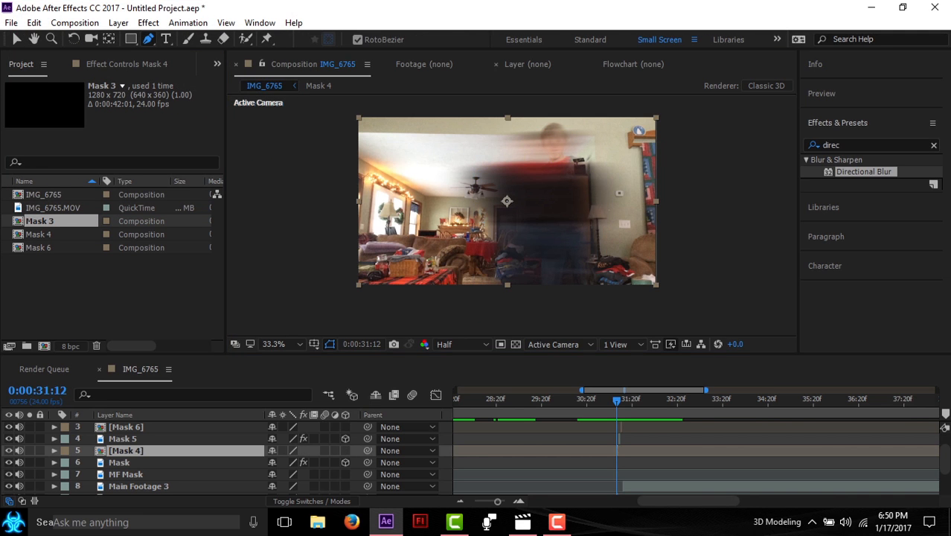
click(550, 116)
click(571, 169)
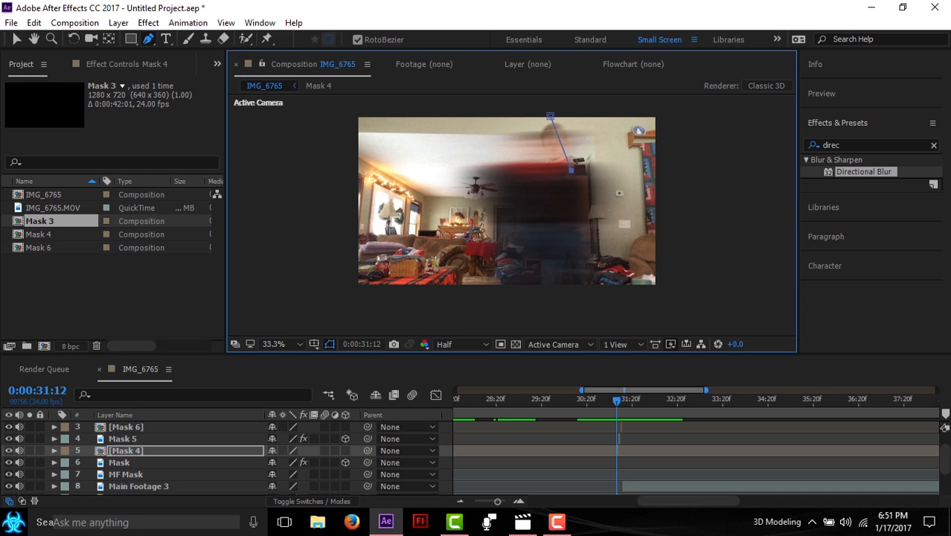
click(580, 228)
click(574, 291)
click(508, 324)
click(402, 306)
click(300, 232)
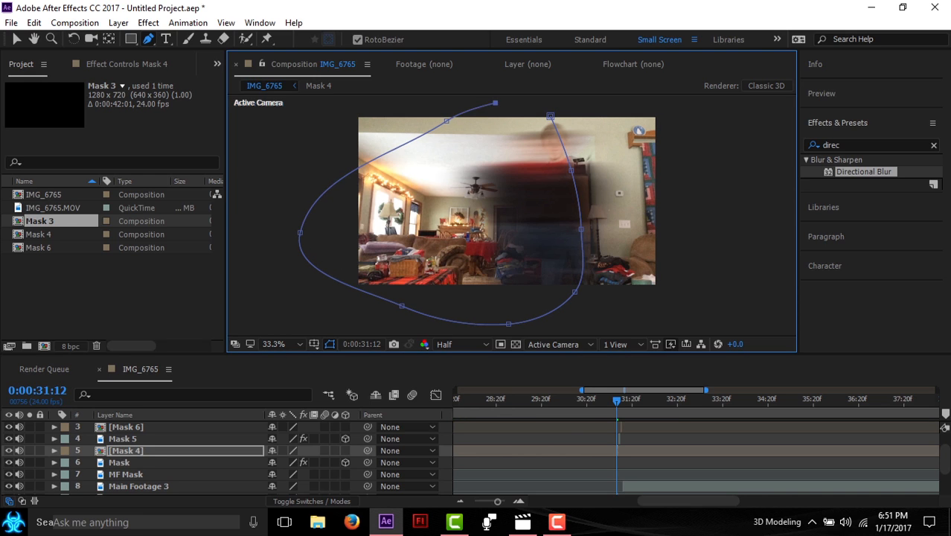
click(447, 121)
click(520, 109)
click(550, 116)
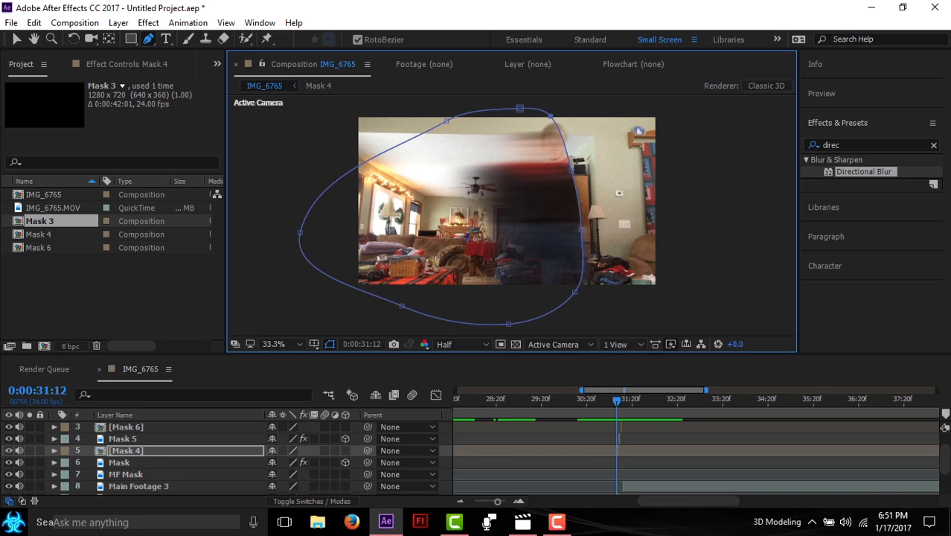
click(17, 38)
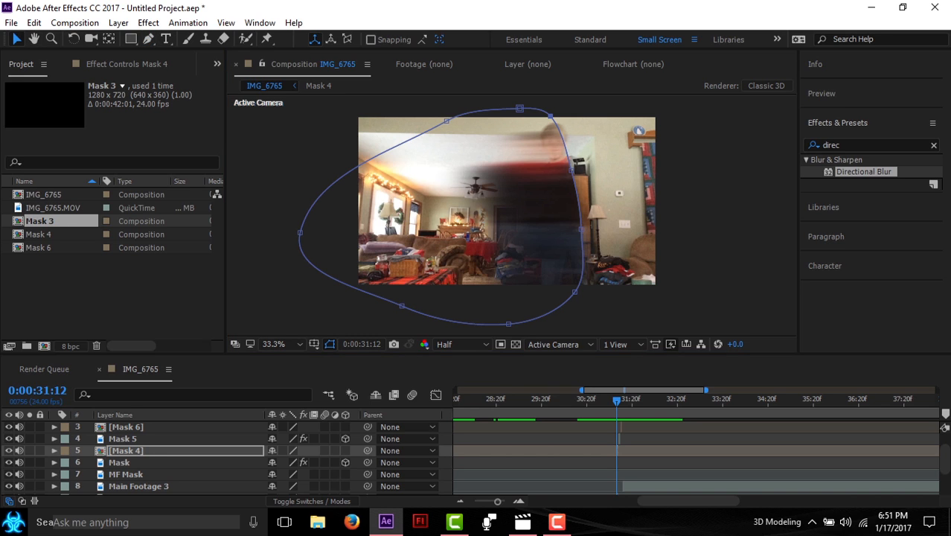
Set the mask feather of the Mask 4 pre-comp's Mask 1 to 54 pixels.
click(491, 201)
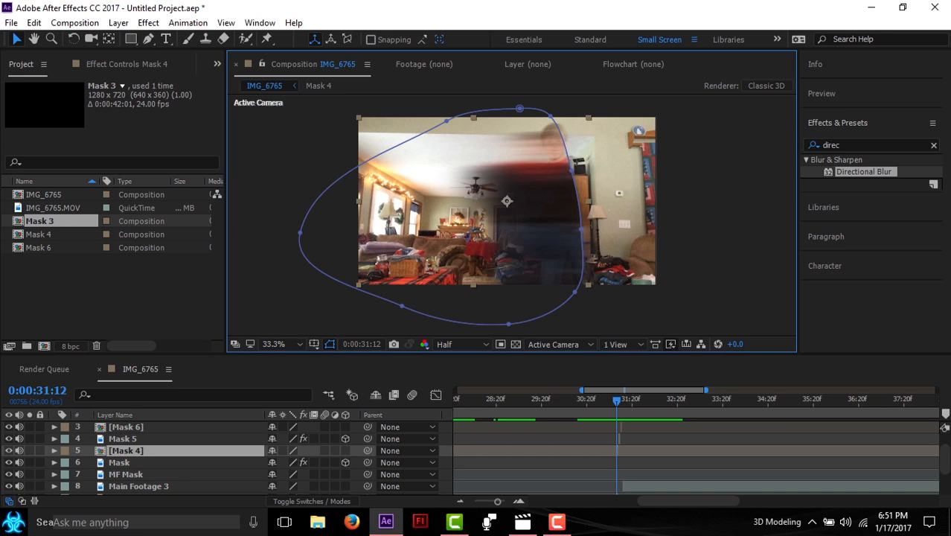
key(f)
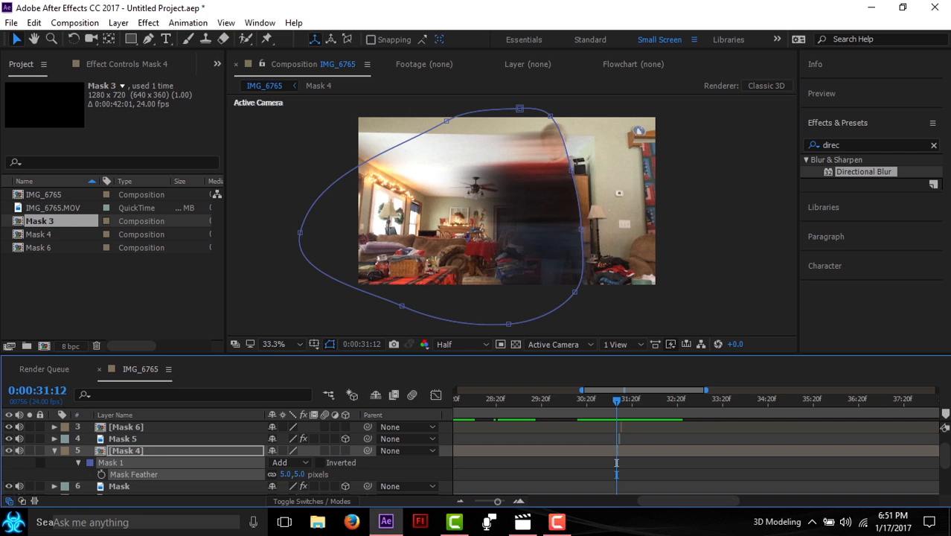
click(703, 246)
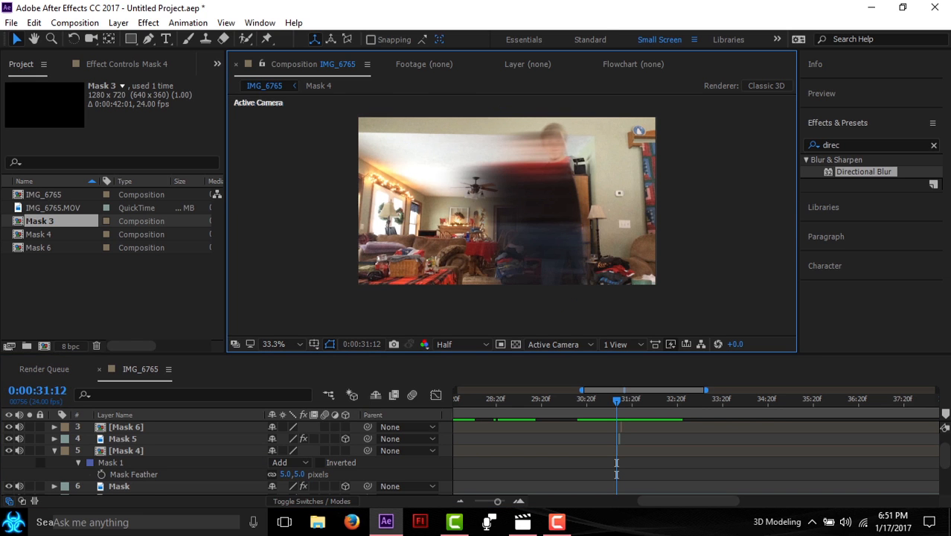
drag(287, 474, 325, 474)
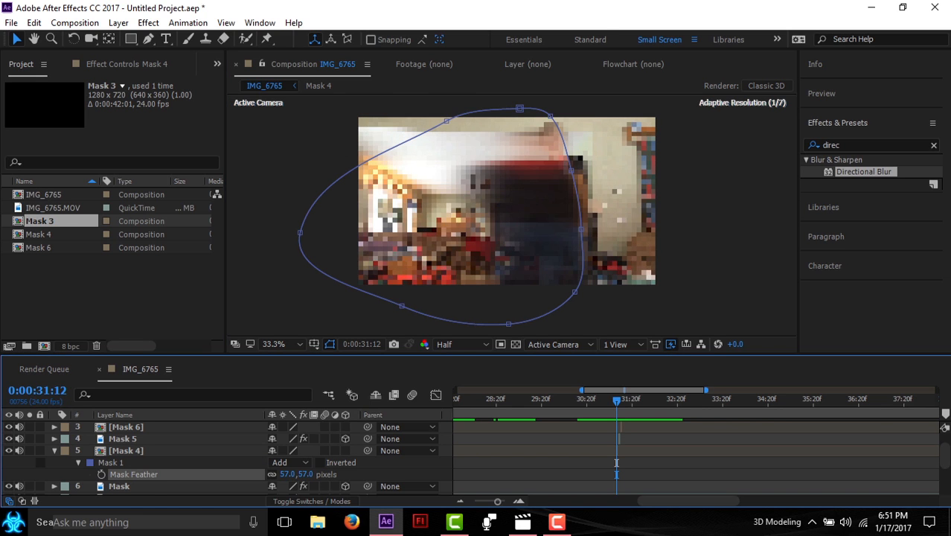
click(320, 314)
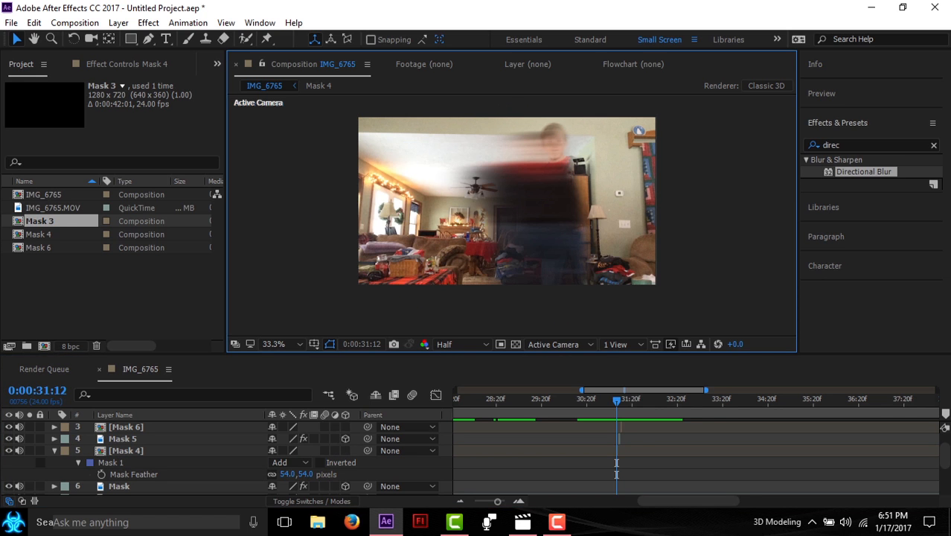
Step back a few frames from 0:00:31:12, then preview the second burst repeatedly from about 0:00:30:15.
click(616, 468)
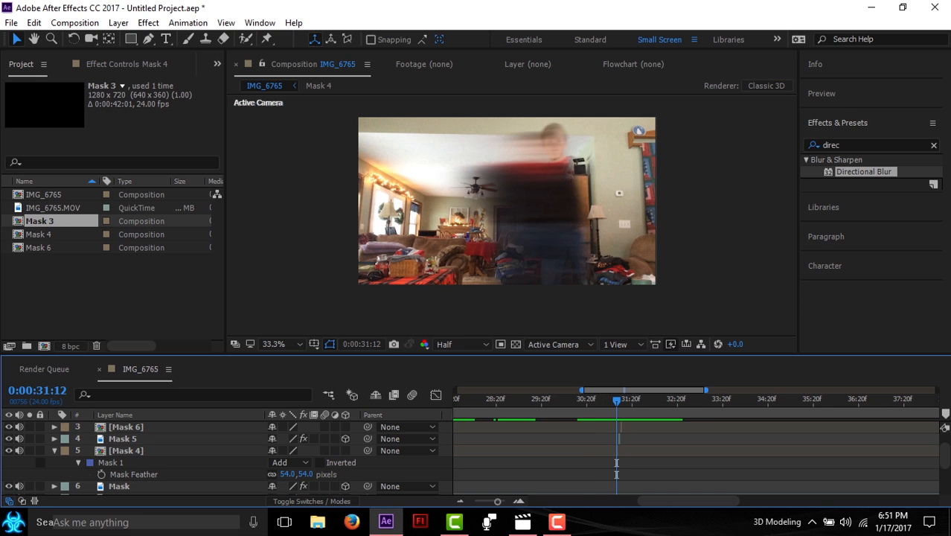
key(Page_Up)
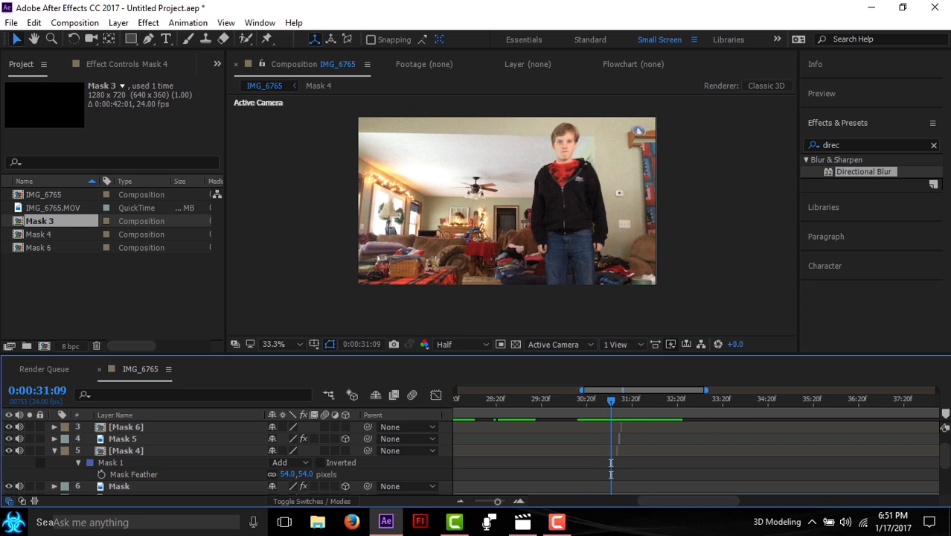
drag(611, 468, 578, 468)
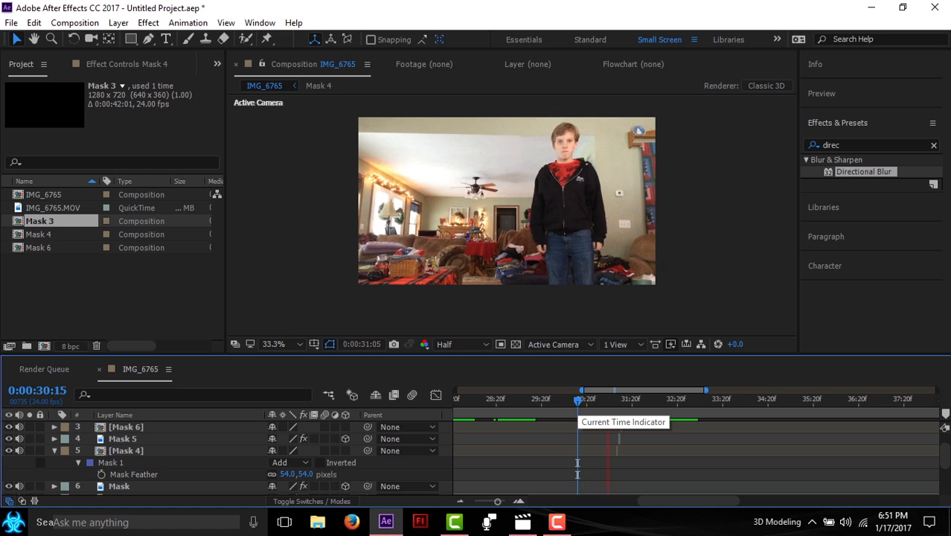
key(space)
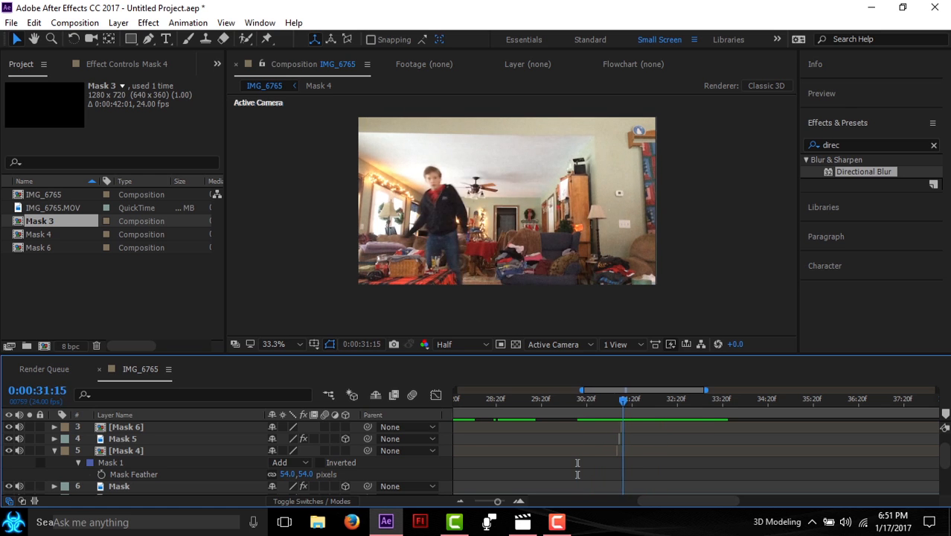
key(space)
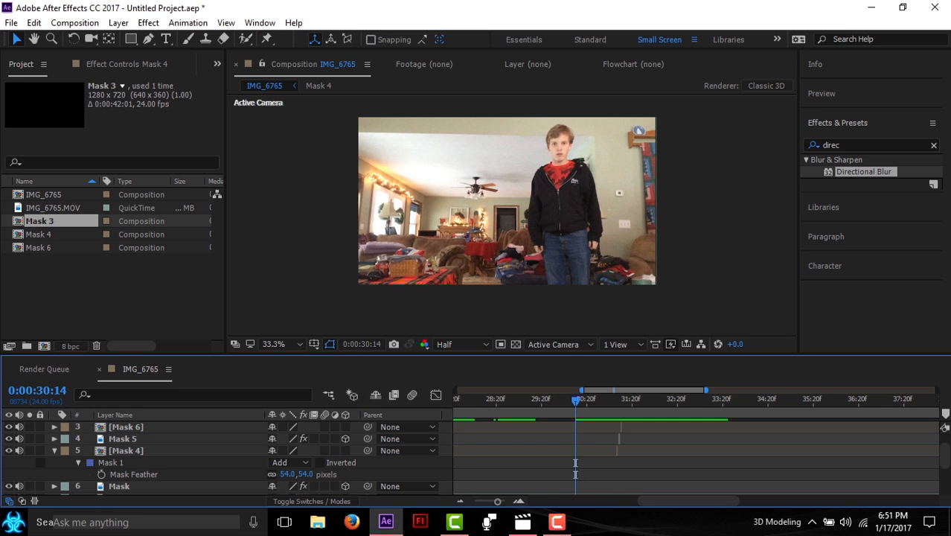
key(space)
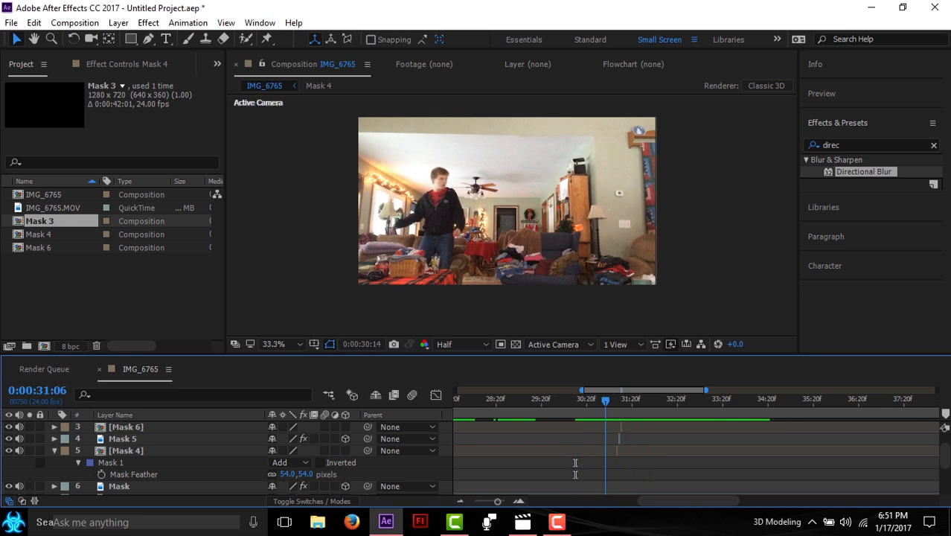
click(605, 402)
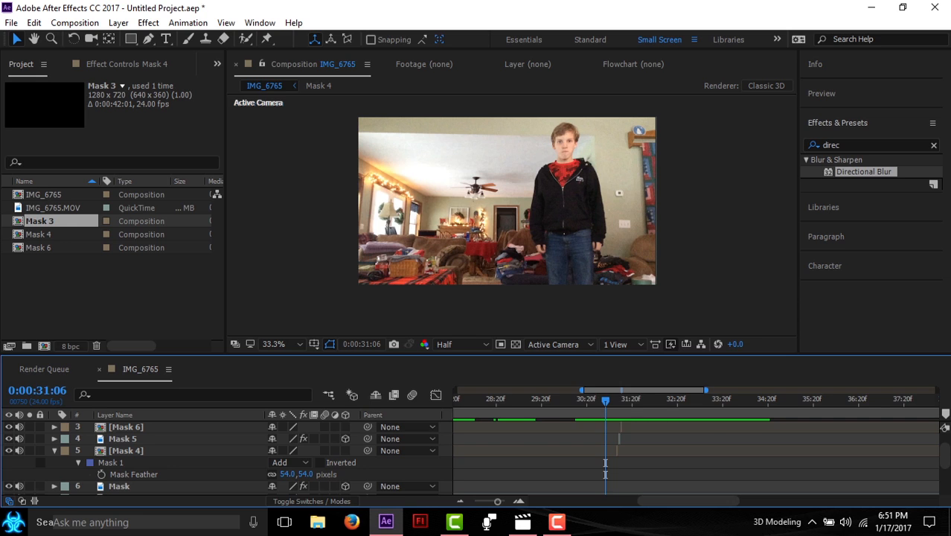
Zoom out the timeline and preview the whole super-speed sequence from 0:00:25:06.
key(minus)
key(minus)
drag(582, 401, 554, 402)
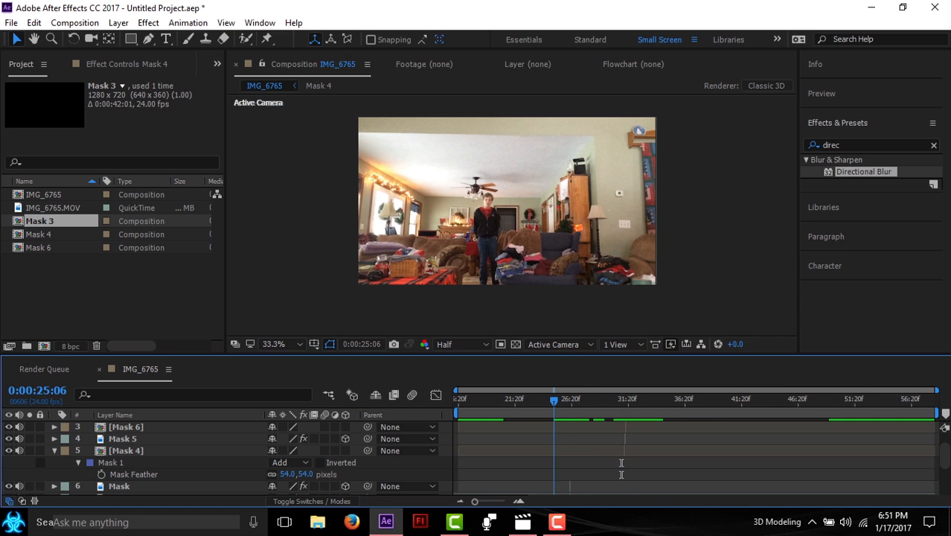
key(n)
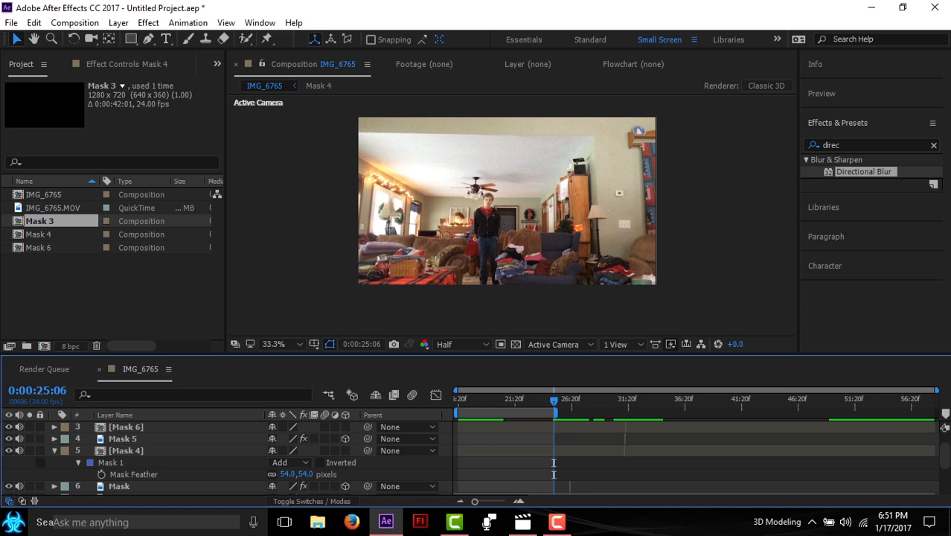
key(ctrl+z)
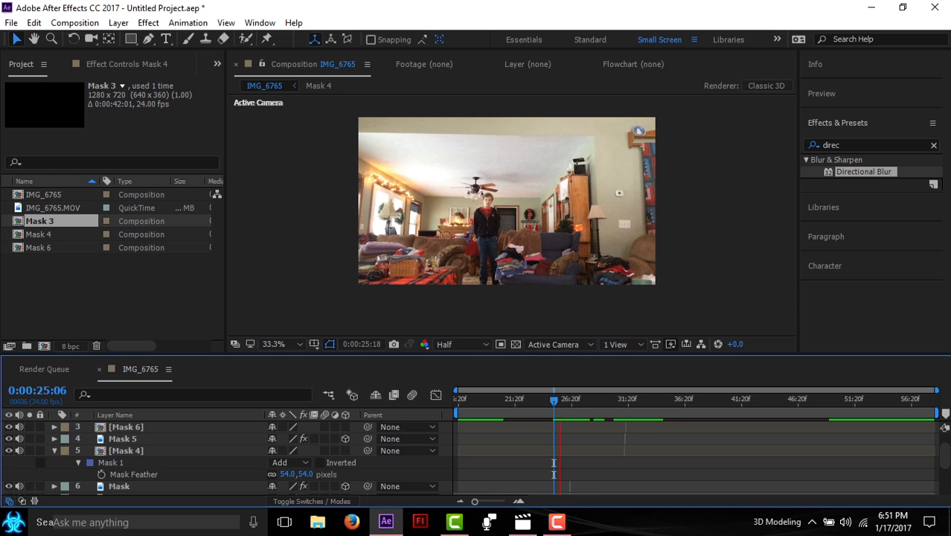
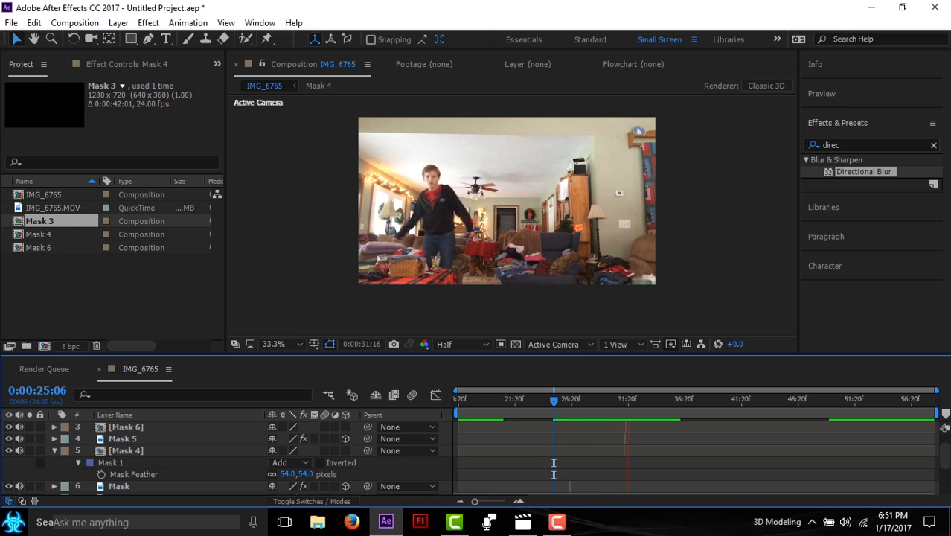
key(space)
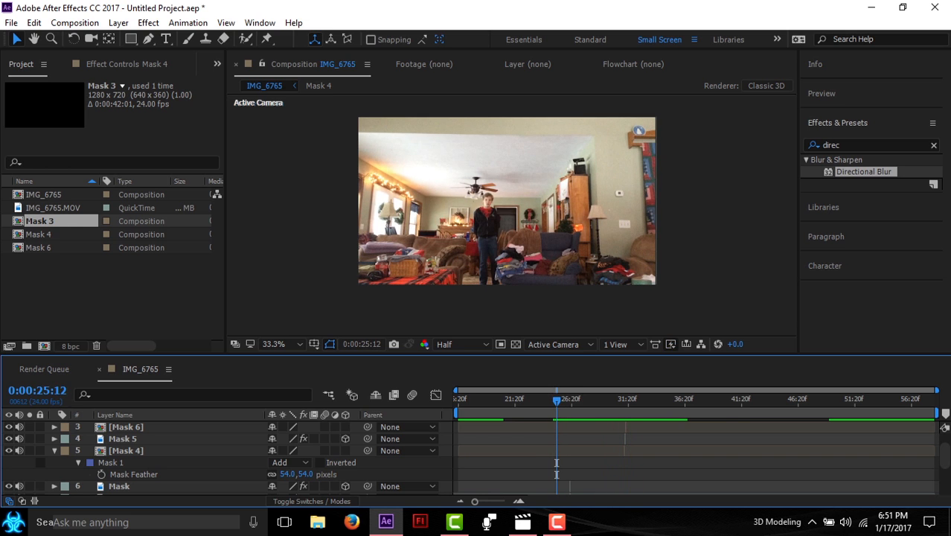
Set the work area to run from 0:00:25:12 to about 0:00:33, just past the second burst, and return to 0:00:26:03.
key(b)
click(642, 401)
key(n)
click(563, 401)
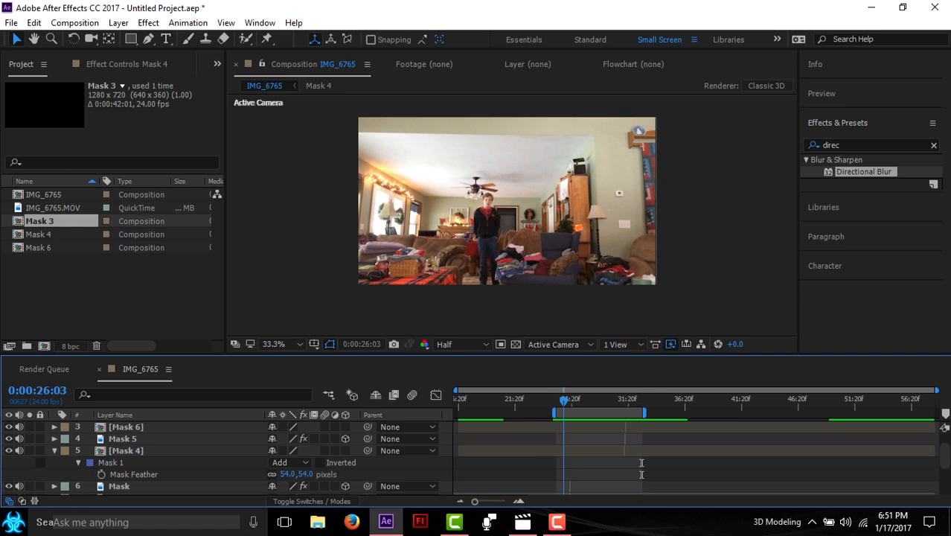